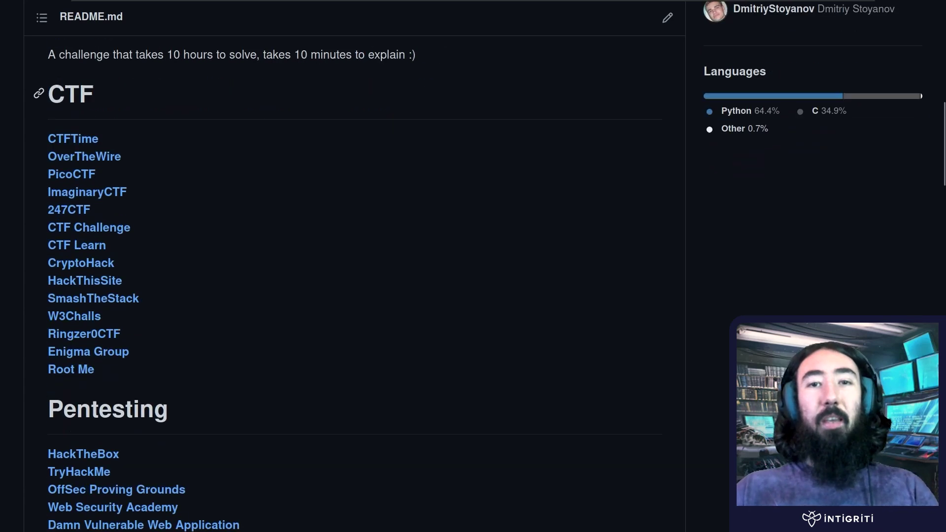
Skim the CTF repository's README resource lists and open its game_hacking folder.
scroll(345, 284, down, 9)
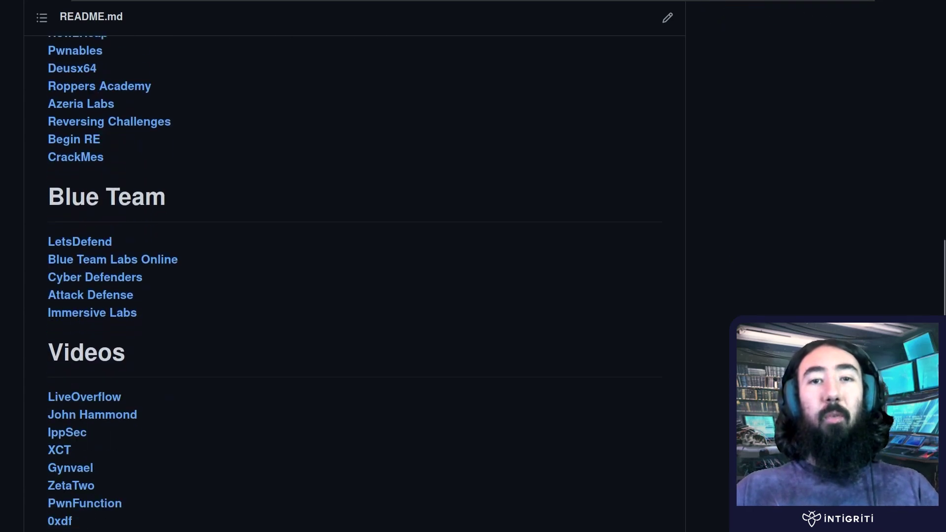
scroll(345, 284, up, 7)
scroll(345, 266, up, 17)
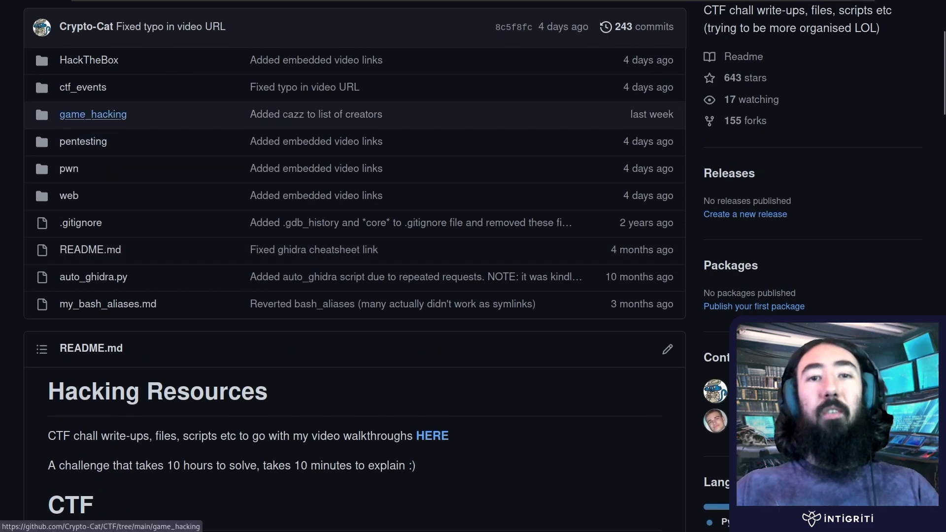
click(93, 114)
Examine the game_hacking README from the bug bounty programs through researchers, bug reports and tutorials to the creators list.
scroll(93, 115, down, 8)
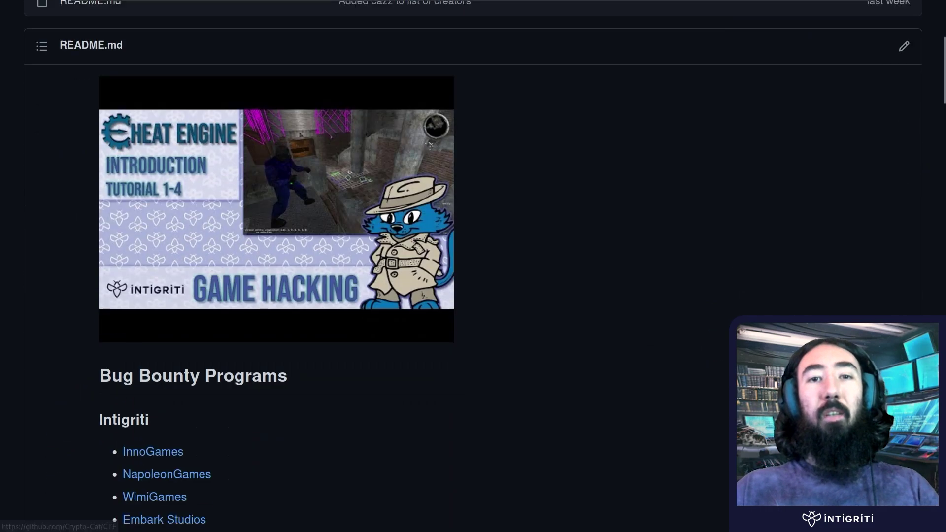
scroll(473, 284, down, 8)
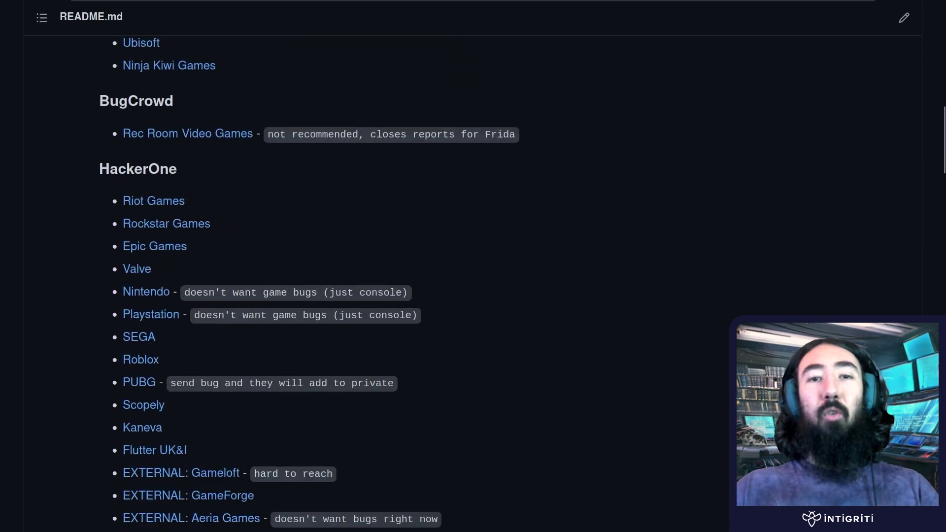
scroll(473, 284, down, 15)
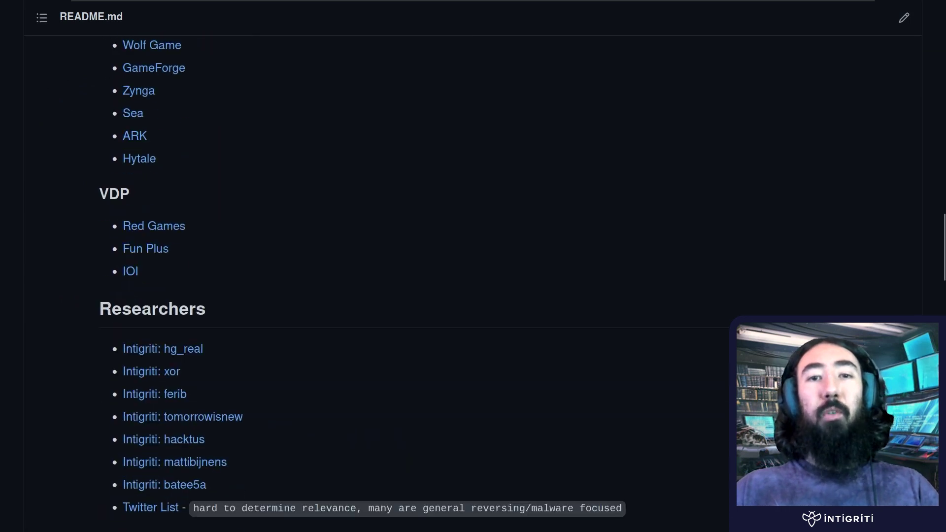
scroll(473, 284, down, 9)
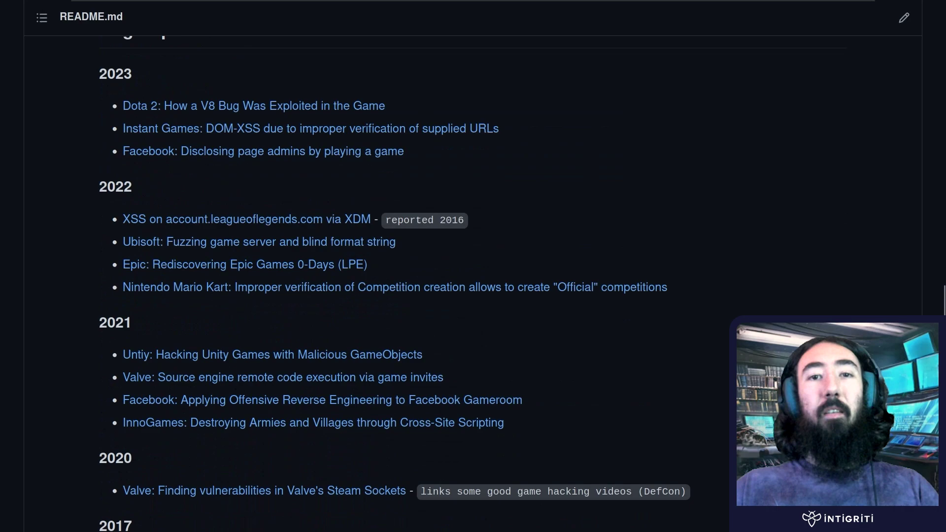
scroll(473, 284, down, 7)
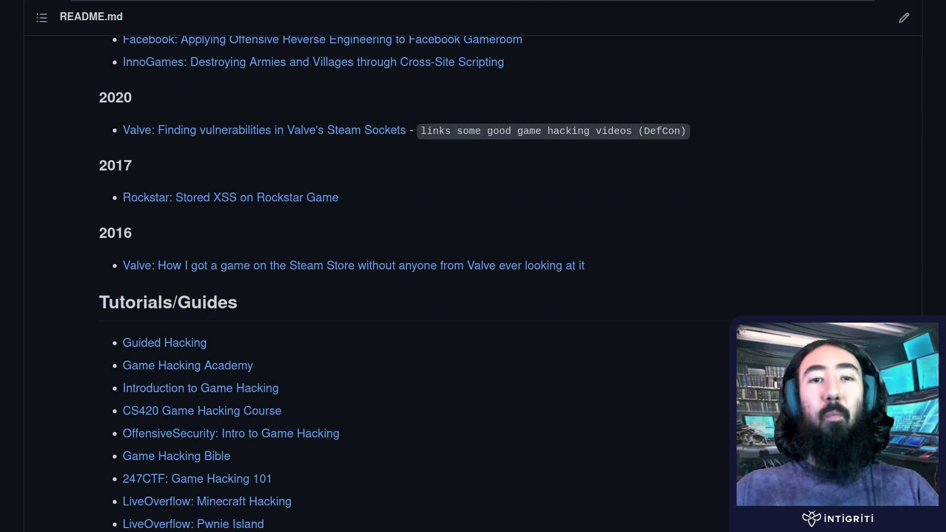
scroll(473, 284, down, 3)
scroll(473, 284, down, 4)
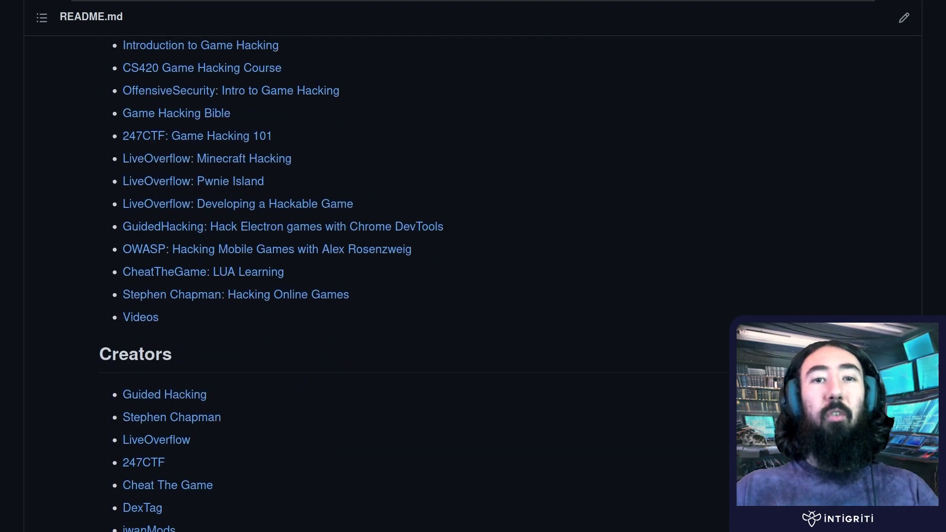
scroll(473, 284, down, 8)
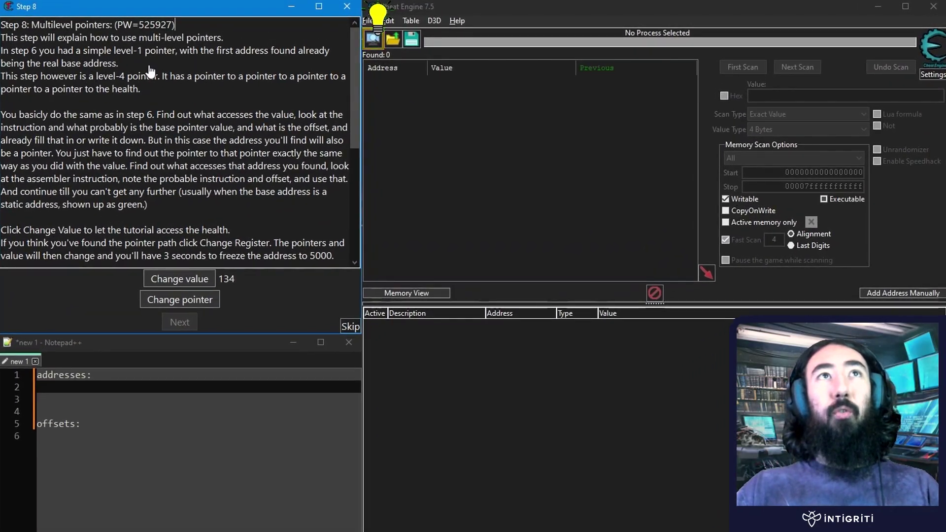
Read the Step 8 tutorial text on multilevel pointers, comparing the level-1 pointer of step 6 with the level-4 pointer here.
drag(177, 90, 14, 35)
click(42, 52)
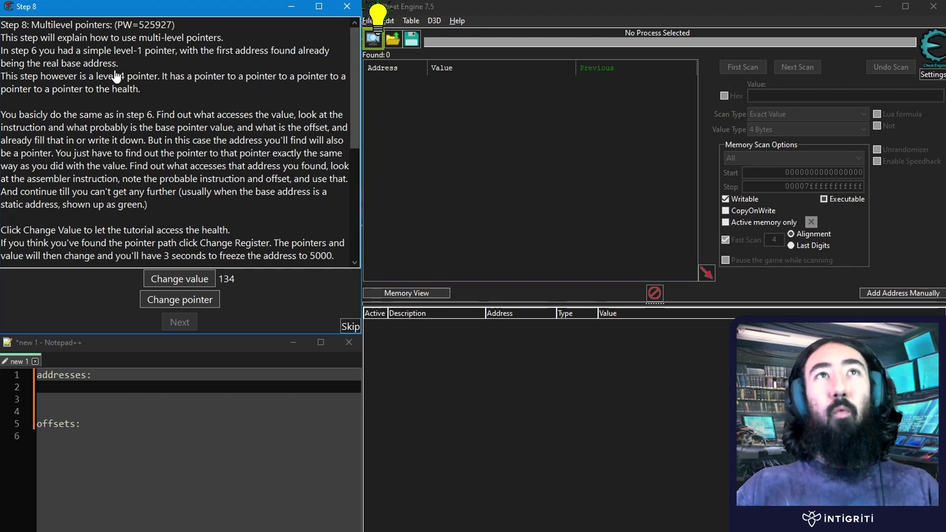
drag(217, 51, 282, 55)
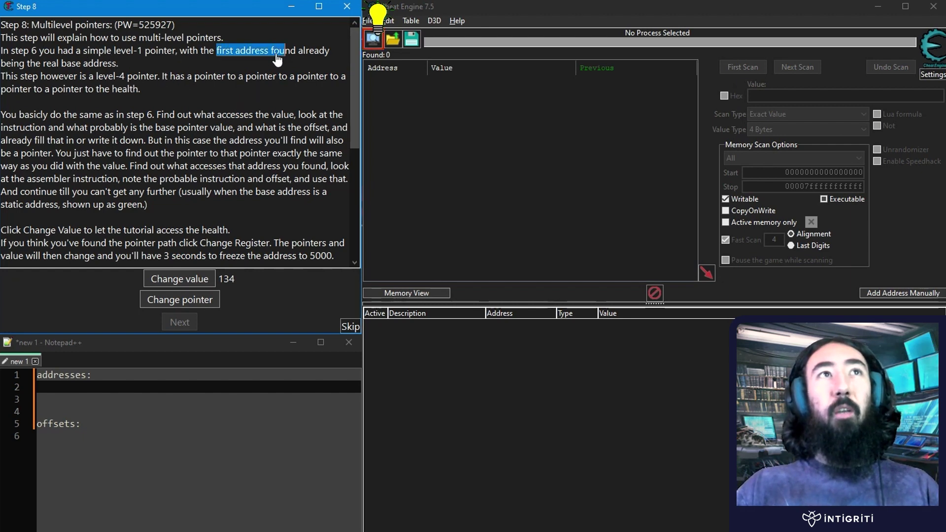
drag(97, 76, 139, 80)
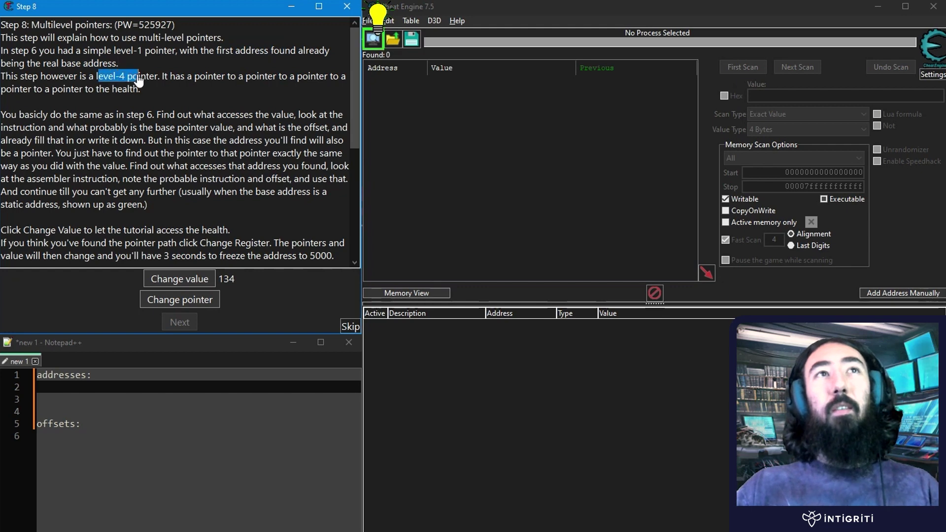
click(142, 79)
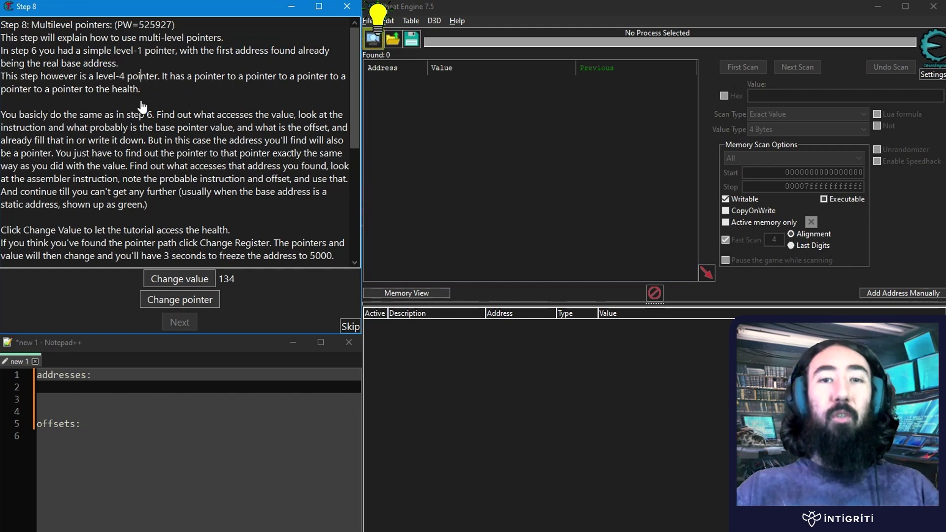
drag(139, 90, 85, 98)
click(159, 93)
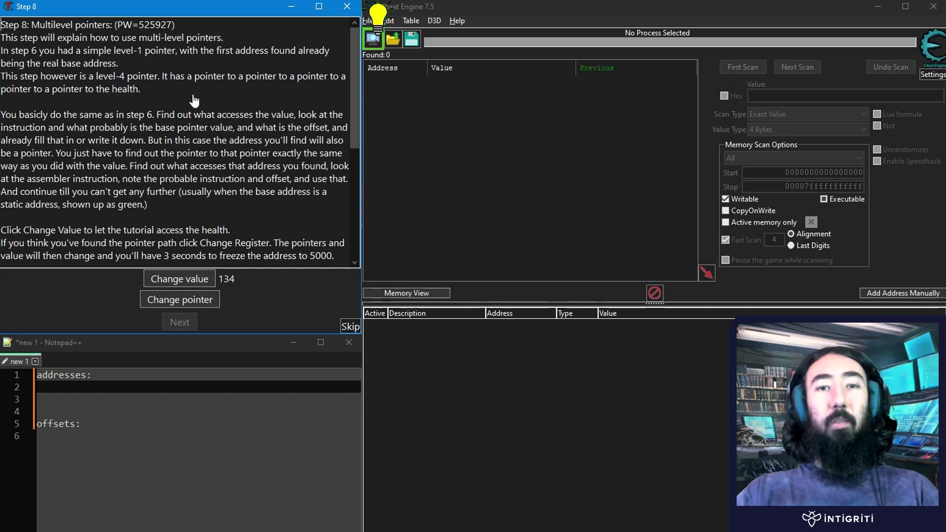
Attach Cheat Engine to the Tutorial-x86_64.exe process and run a first exact-value 4-byte scan for 134.
click(373, 40)
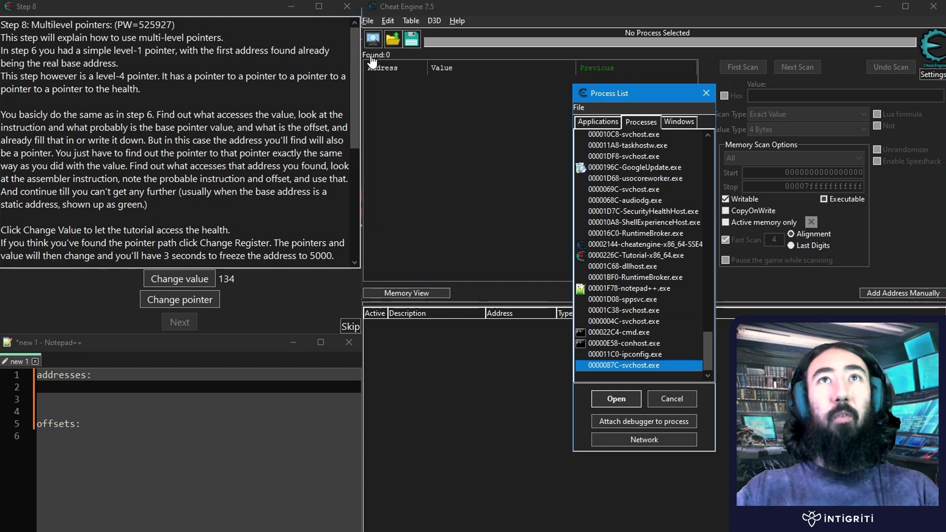
double_click(621, 256)
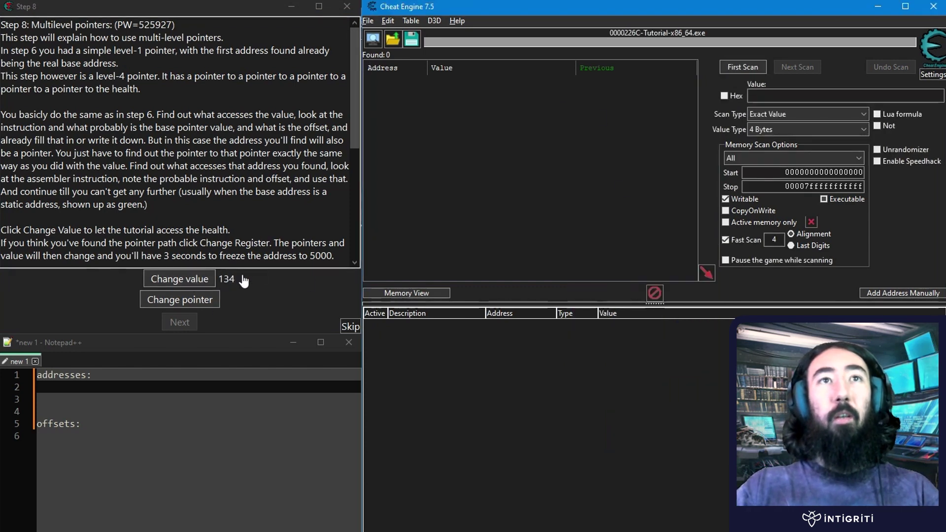
click(818, 96)
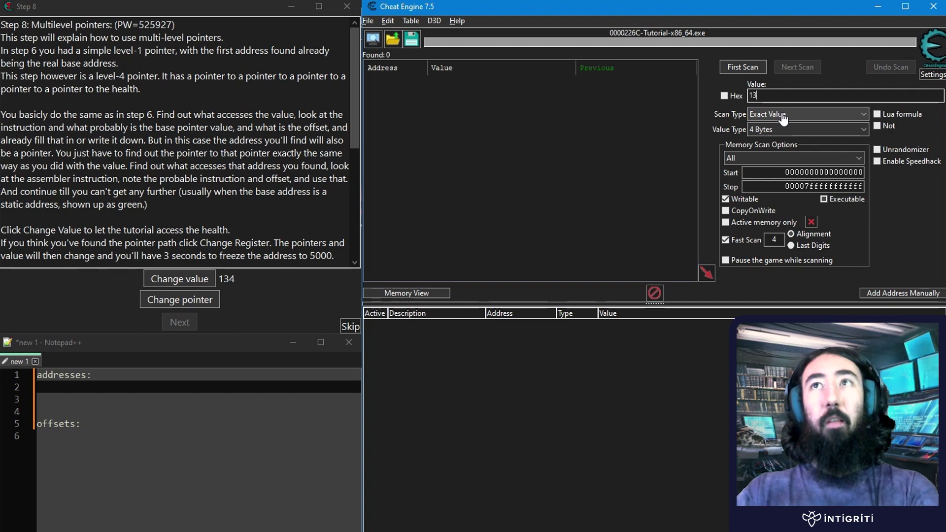
text(134)
click(742, 68)
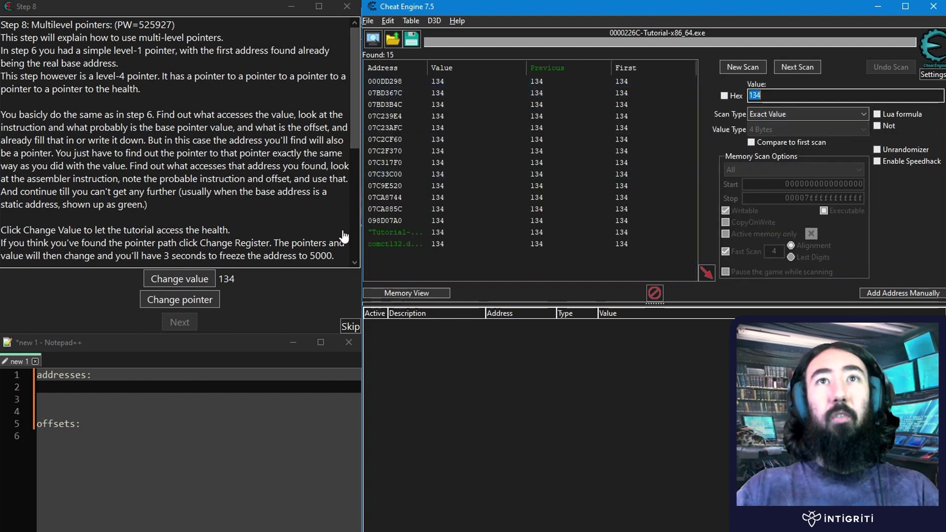
Change the tutorial's value once and add the scan result that changes with it to the address list.
click(171, 288)
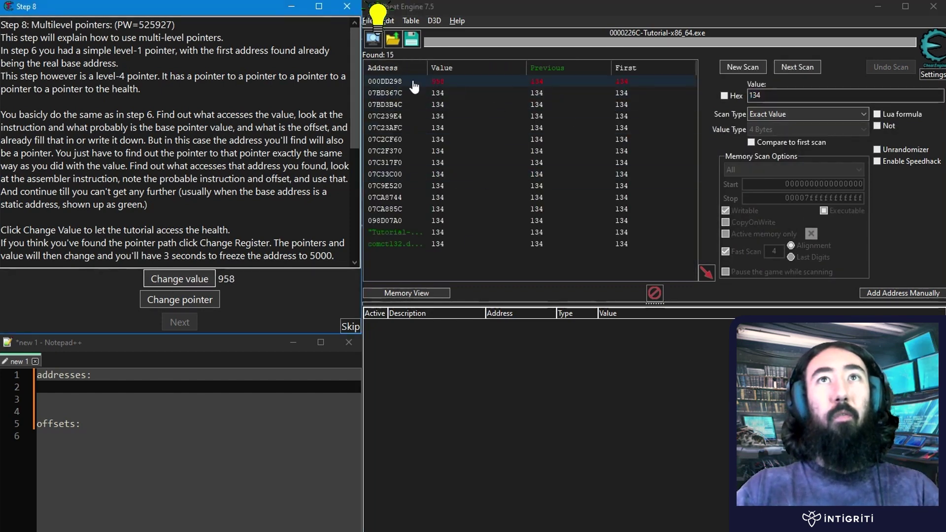
click(436, 81)
double_click(437, 83)
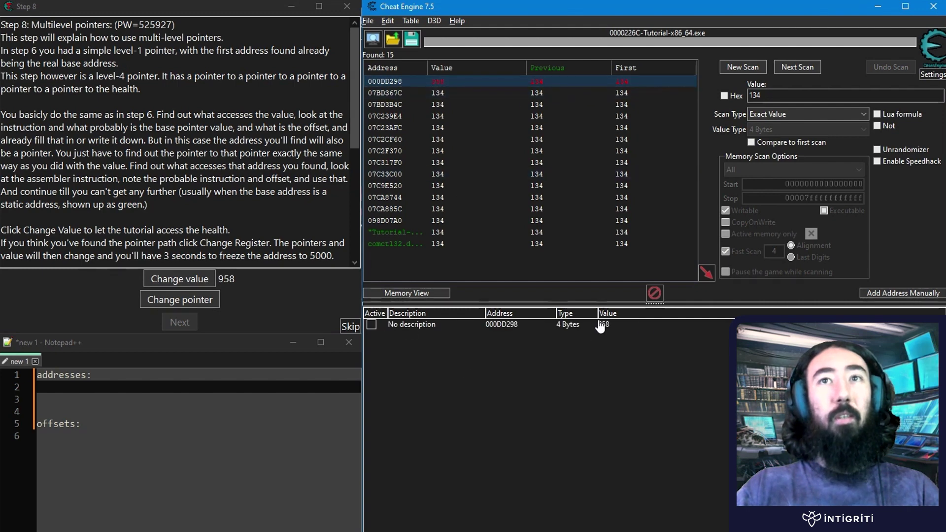
Describe the listed address as "value" and colour its record bright green.
double_click(409, 324)
text(value)
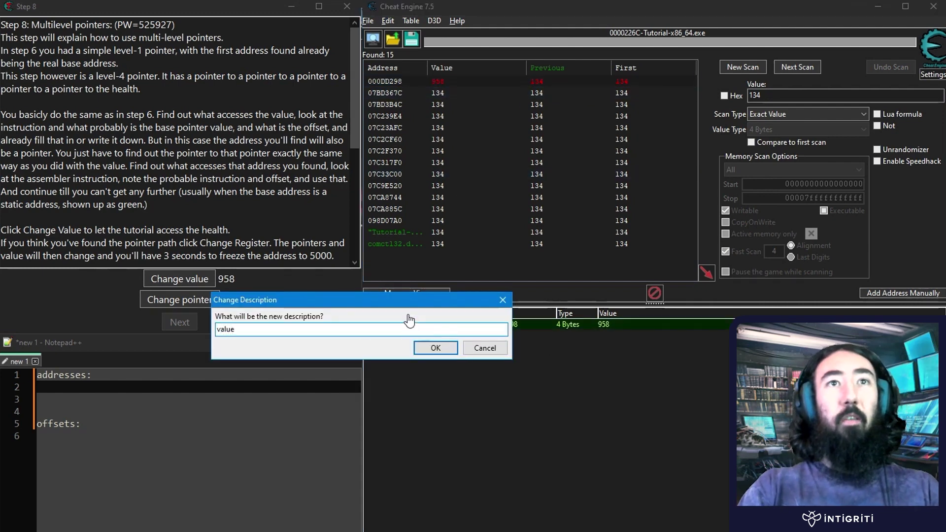
key(Return)
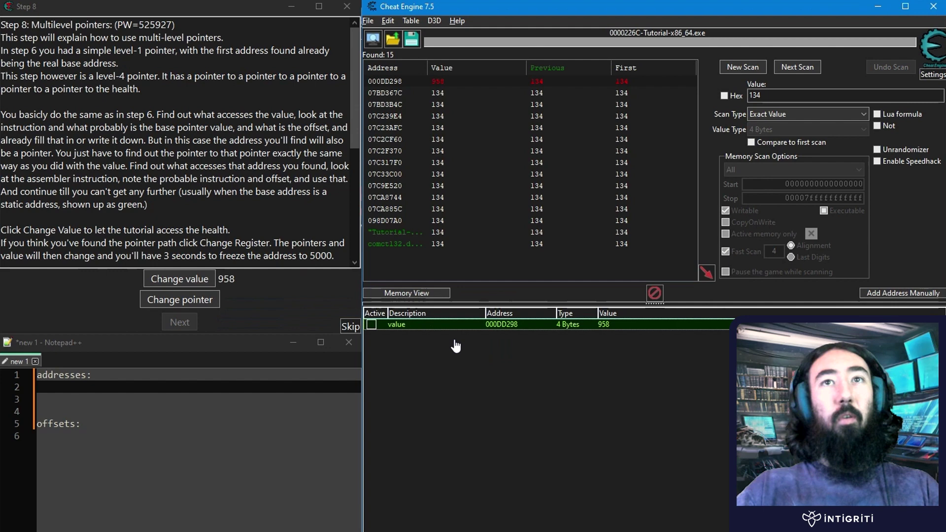
right_click(431, 329)
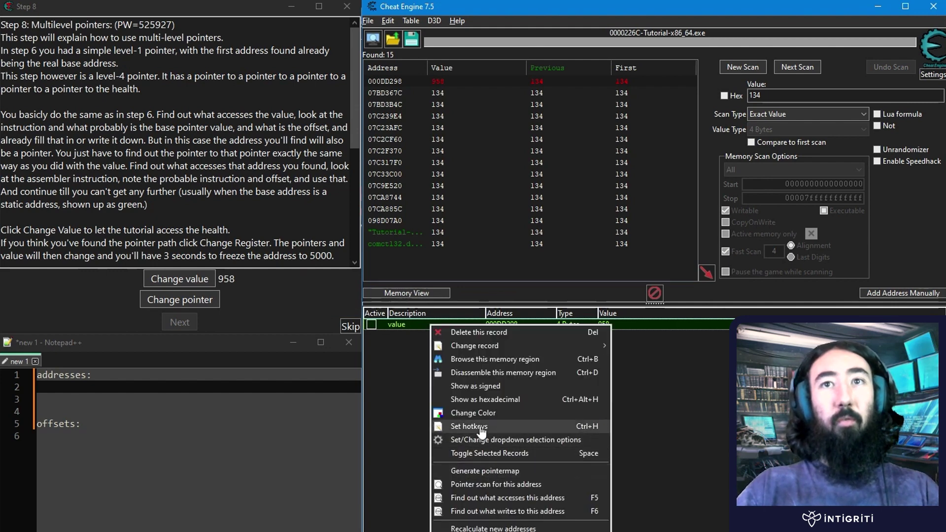
click(469, 423)
click(409, 180)
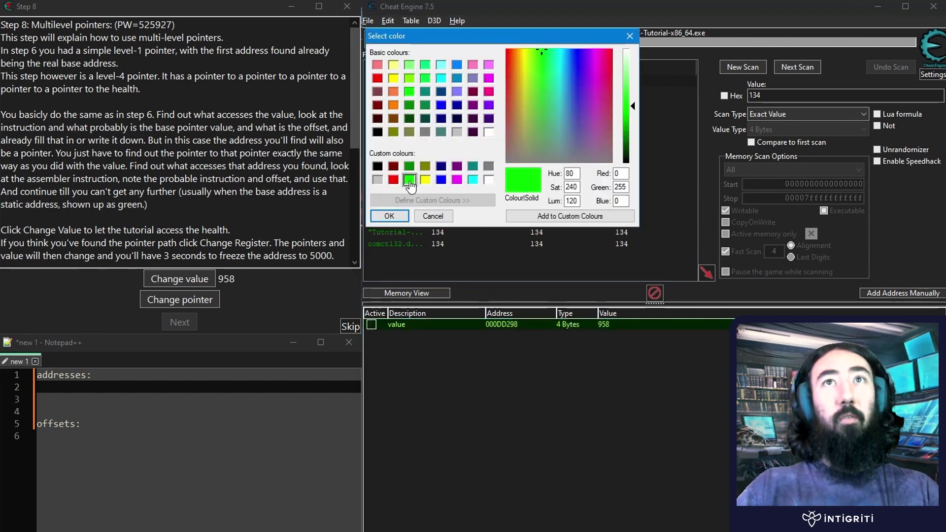
click(389, 216)
double_click(604, 326)
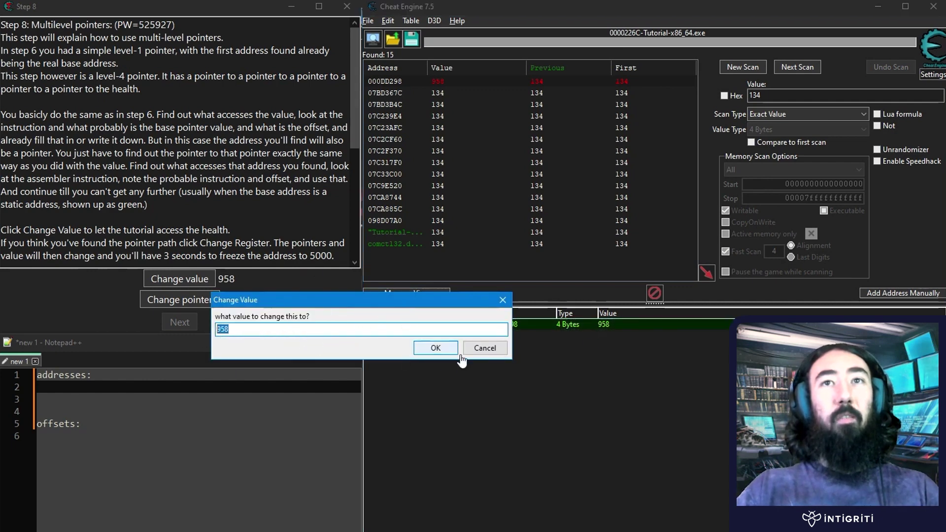
click(485, 347)
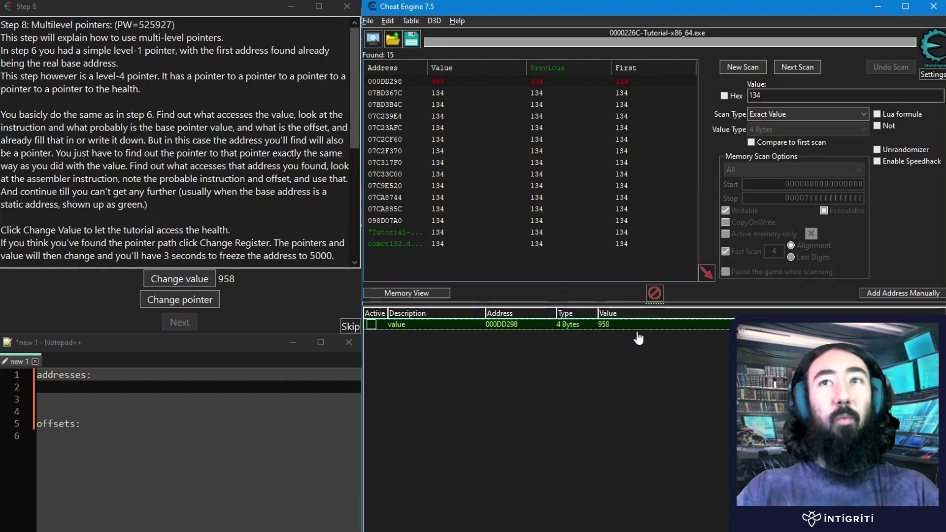
Find out what writes to the "value" address, changing the tutorial's value once to capture the instruction.
right_click(602, 332)
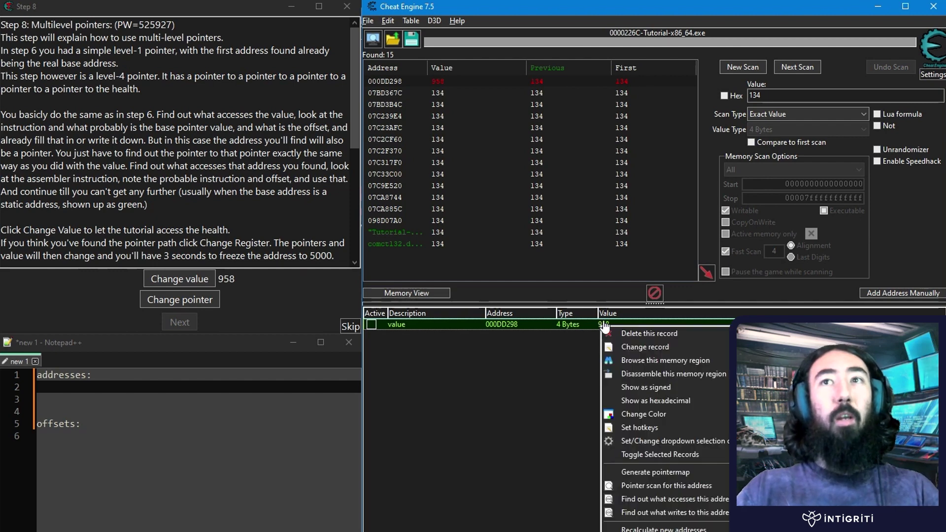
click(690, 513)
click(397, 325)
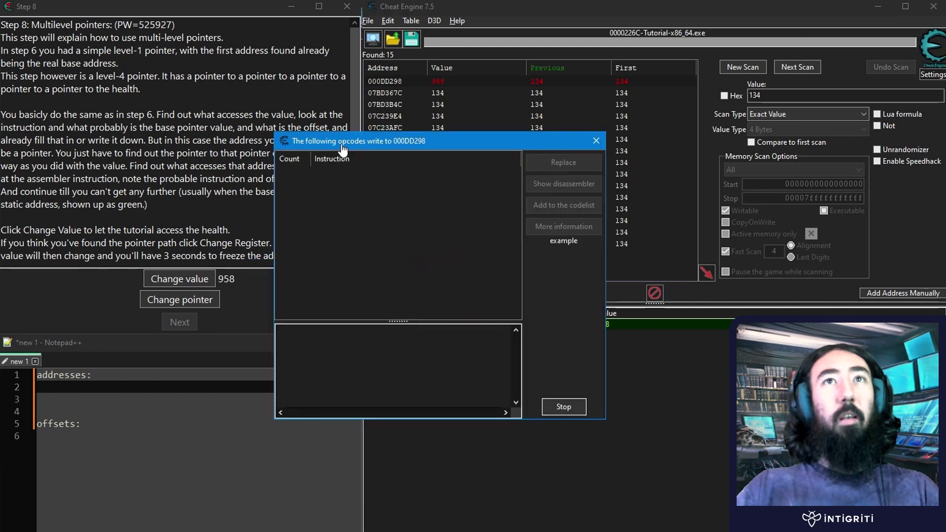
drag(342, 147, 481, 207)
click(180, 279)
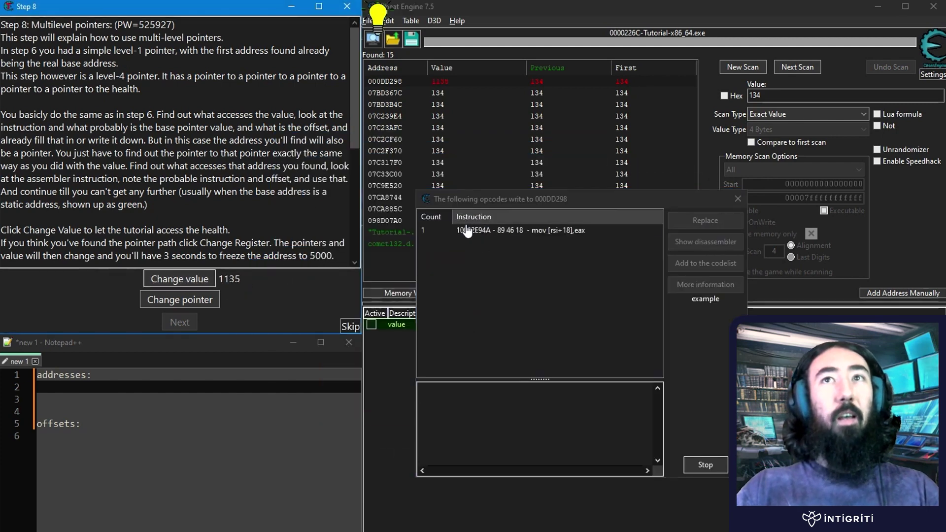
Inspect the captured mov [rsi+18],eax instruction with an enlarged details area, comparing the RAX register with the tutorial's value.
click(499, 231)
drag(485, 190, 423, 176)
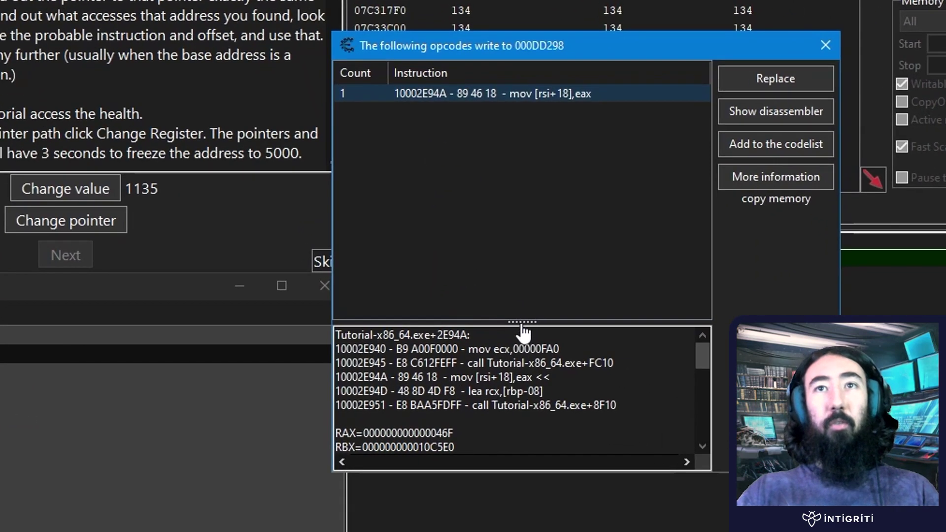
drag(523, 333, 463, 212)
mouse_move(454, 323)
mouse_down()
mouse_move(333, 335)
mouse_move(458, 338)
mouse_move(438, 345)
mouse_move(455, 304)
mouse_move(450, 321)
mouse_up()
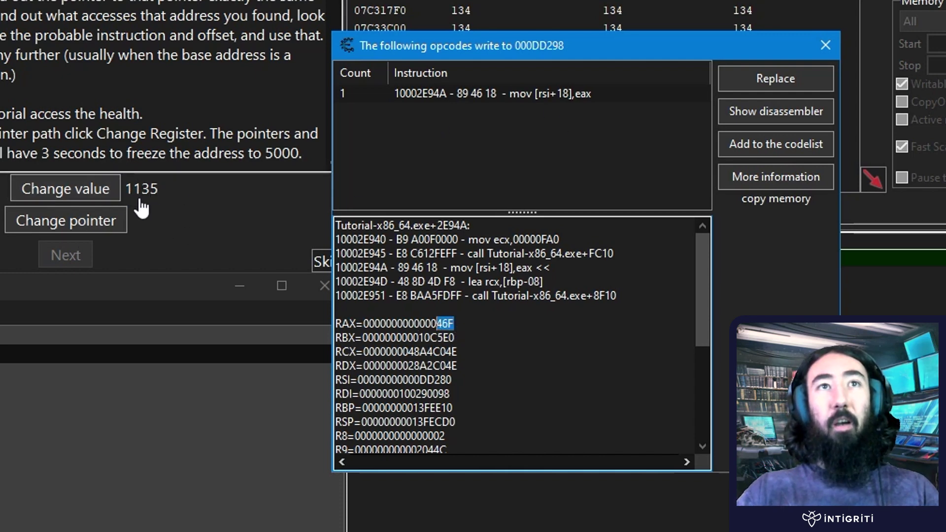
drag(336, 352, 492, 343)
click(468, 325)
click(574, 96)
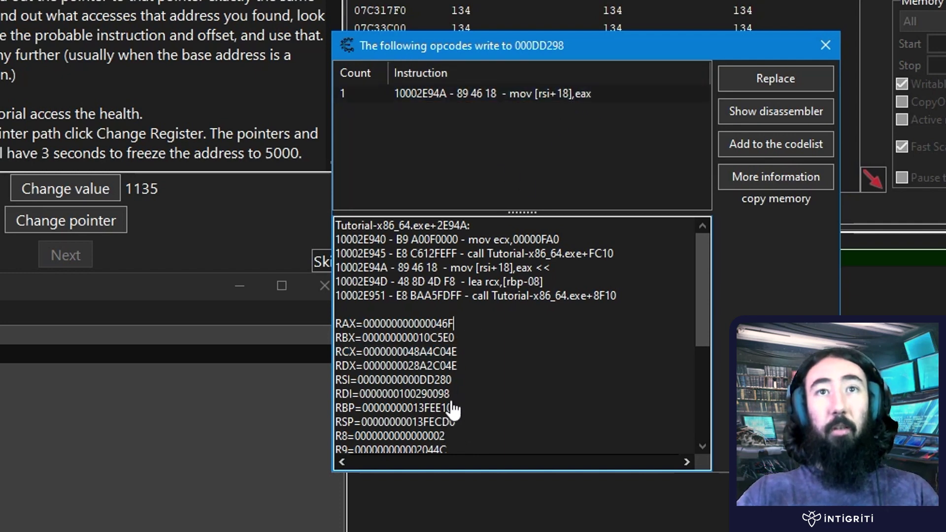
drag(452, 379, 360, 382)
key(ctrl+c)
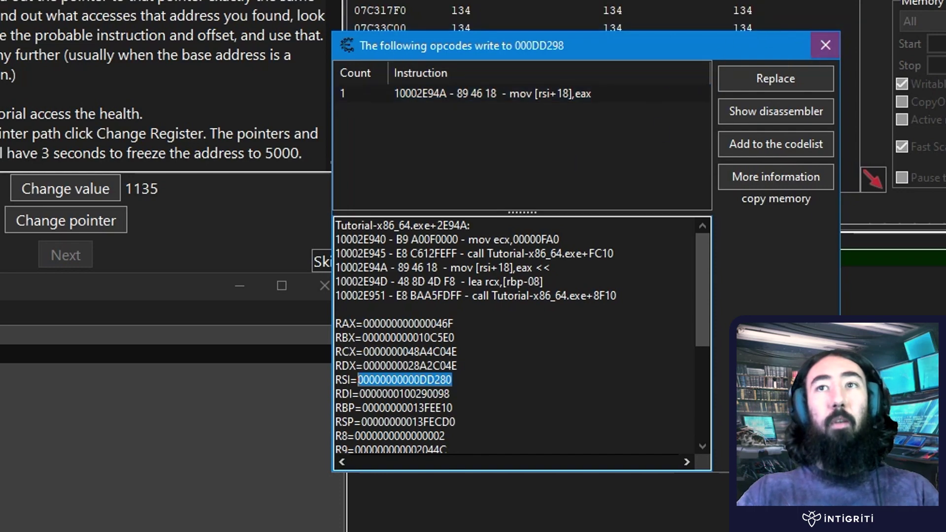
click(825, 45)
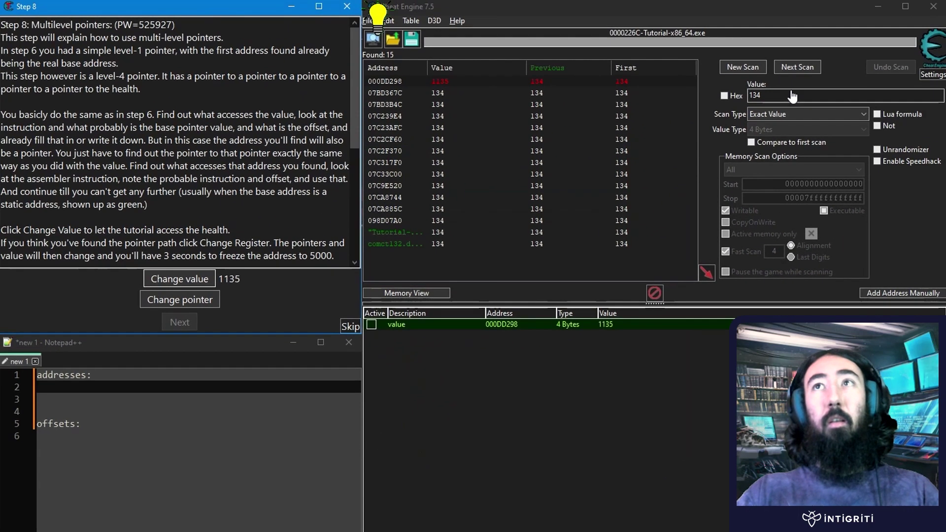
click(743, 67)
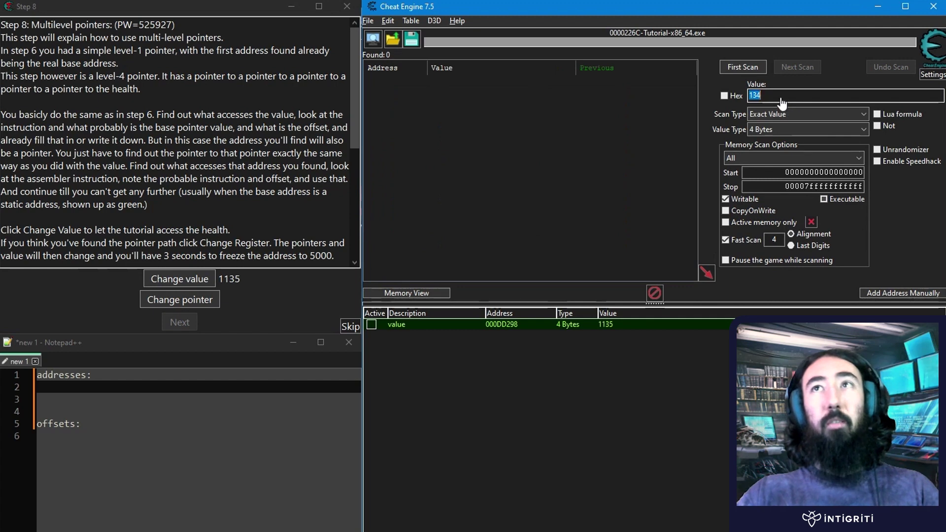
Run a first scan for the hexadecimal value DD280 as 8 Bytes and add the found address to the address list.
key(ctrl+v)
click(724, 96)
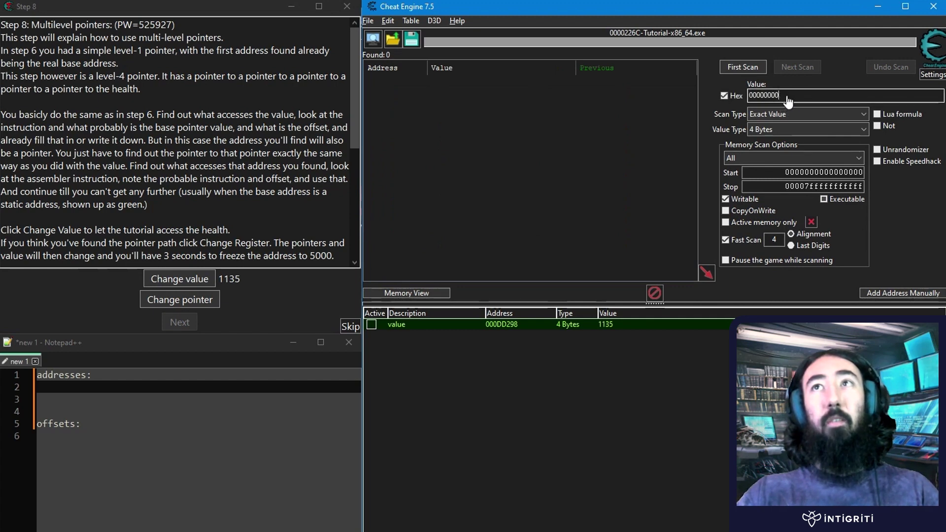
click(763, 129)
click(764, 180)
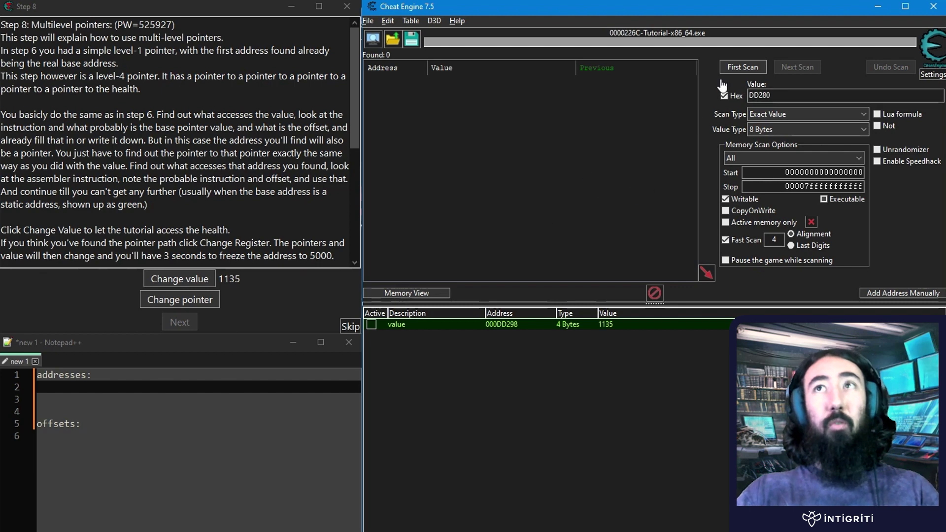
click(742, 67)
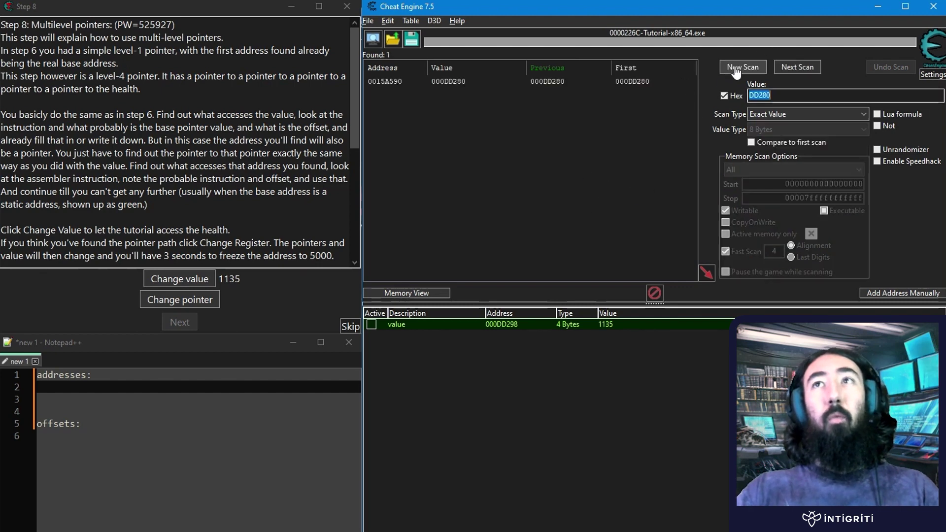
double_click(397, 82)
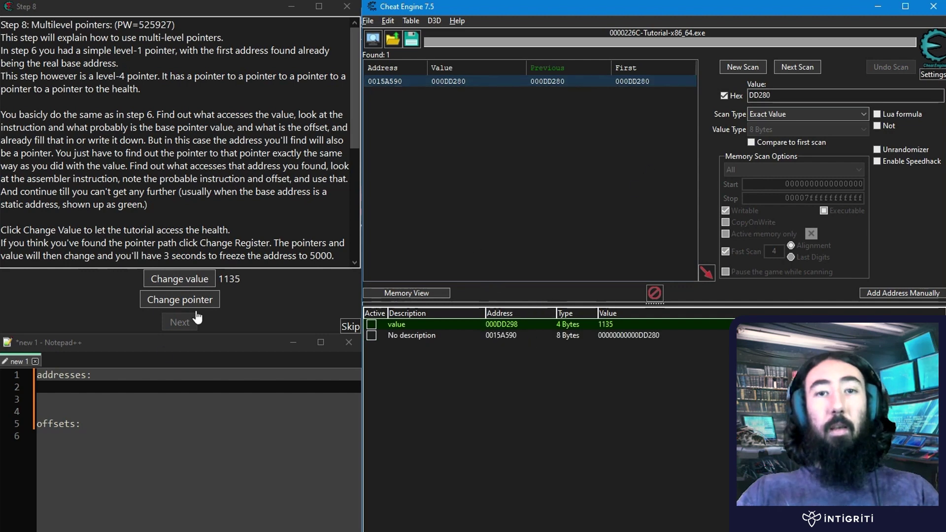
In the Notepad++ notes, record 00DD280 under "addresses:" and 18 under "offsets:".
click(110, 393)
key(ctrl+v)
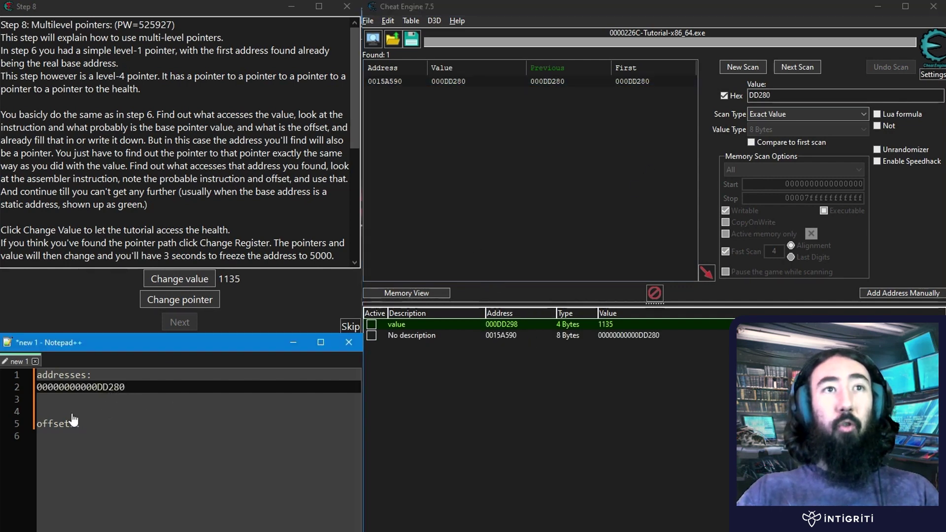
drag(87, 387, 37, 387)
key(Delete)
click(88, 438)
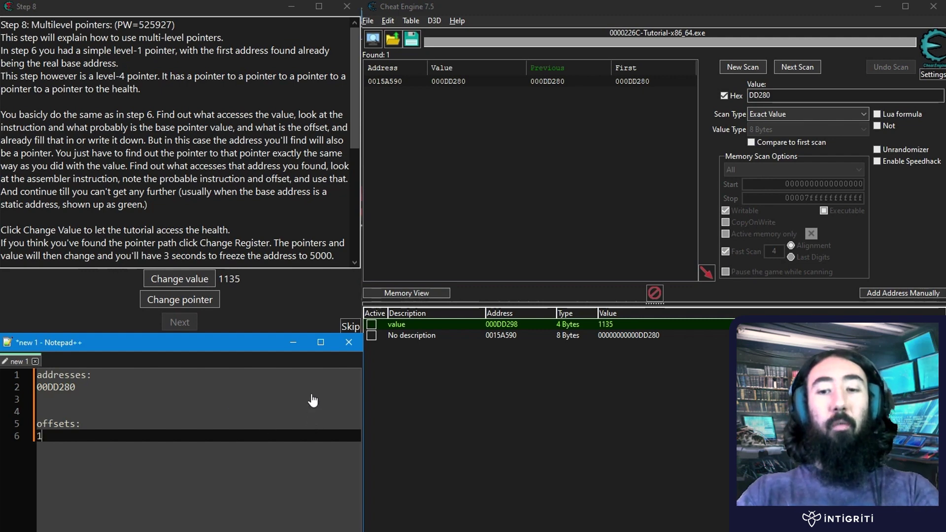
double_click(55, 389)
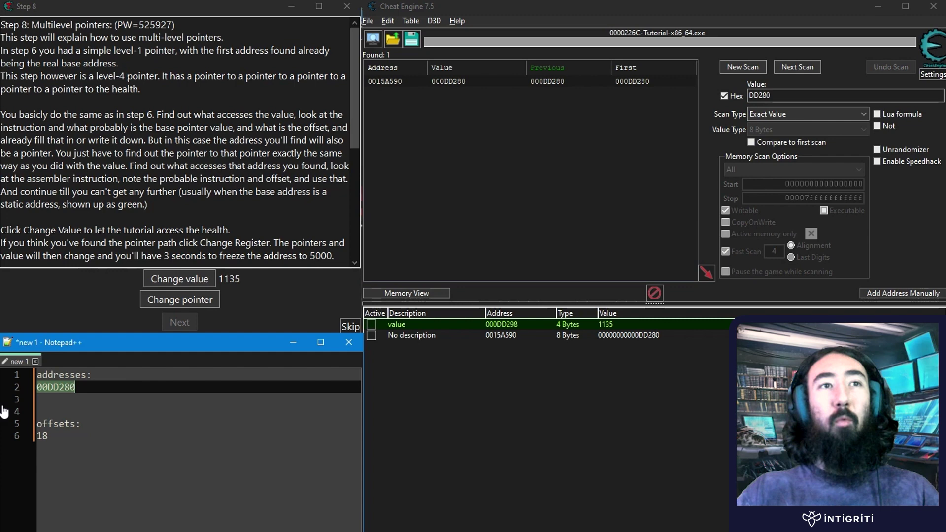
click(99, 403)
click(66, 448)
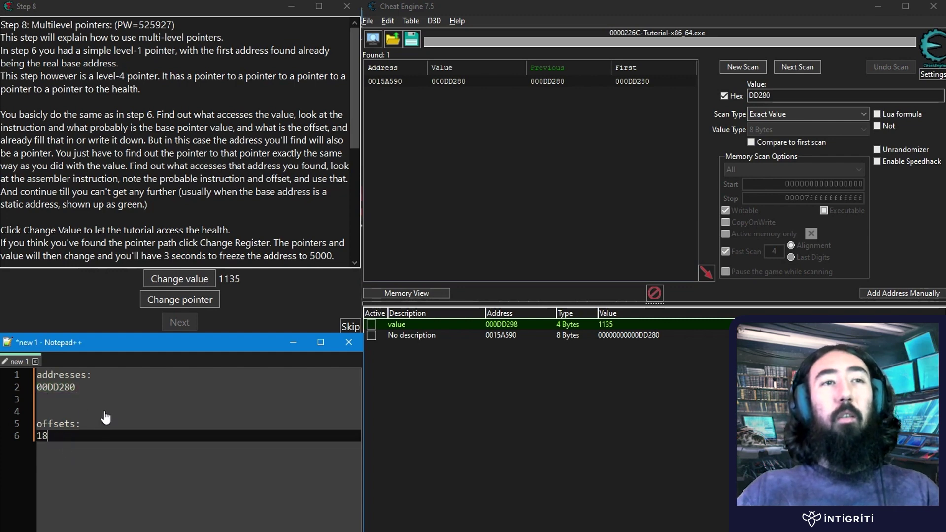
click(96, 402)
double_click(45, 390)
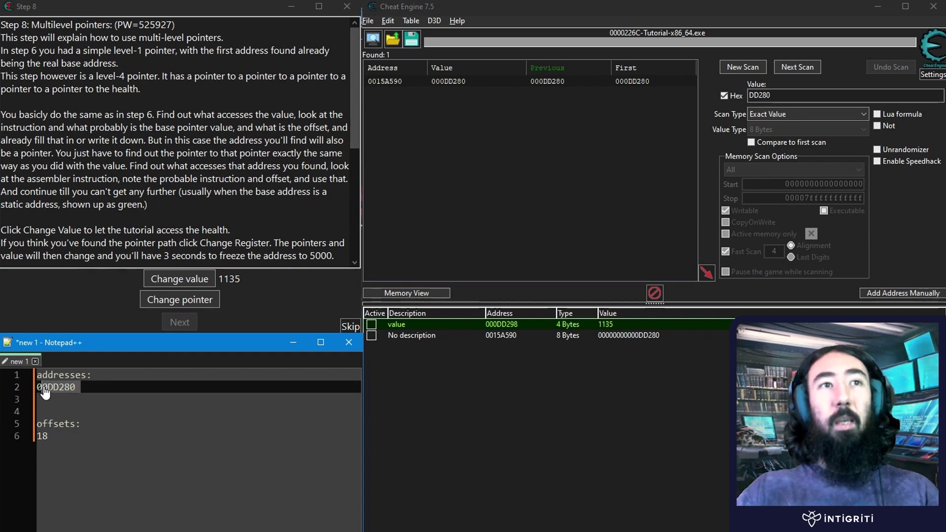
click(88, 401)
double_click(77, 390)
click(75, 394)
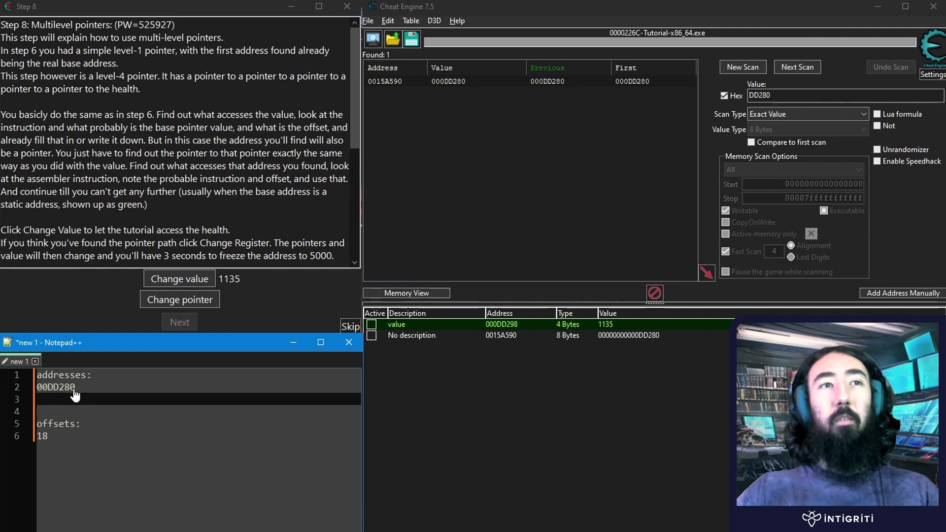
Copy the address 0015A590 from the undescribed 8-byte record in Cheat Engine, leaving that record as it is.
double_click(492, 336)
key(ctrl+c)
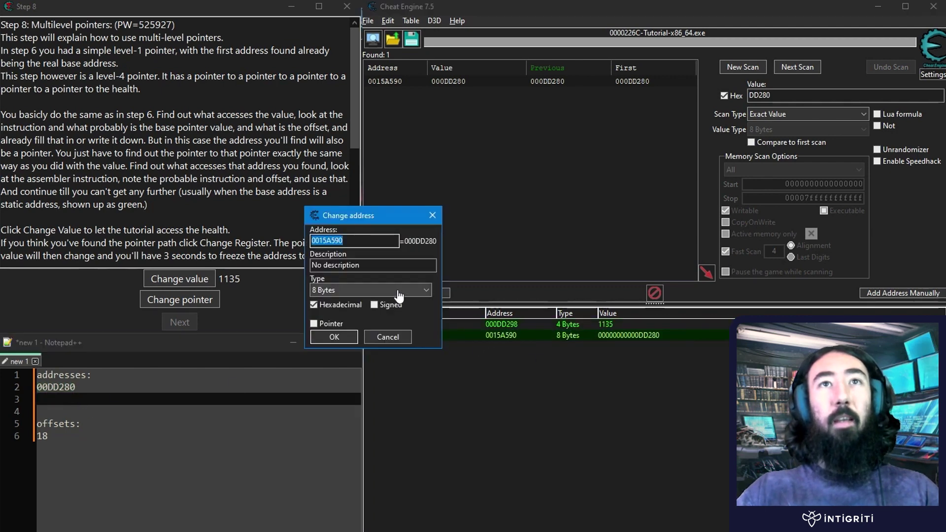
click(352, 240)
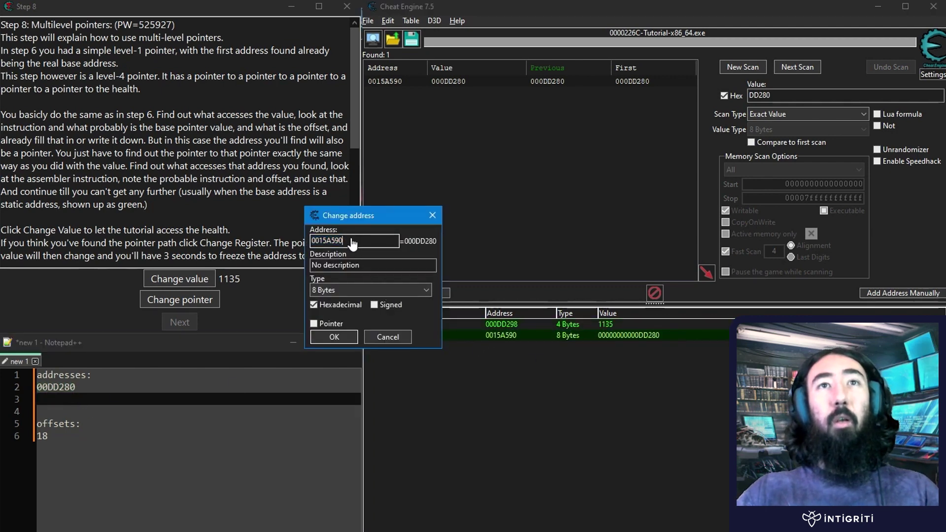
click(390, 339)
Turn the "value" record into a pointer with base address 0015A590 and offset 18, copying the base address before confirming.
click(496, 326)
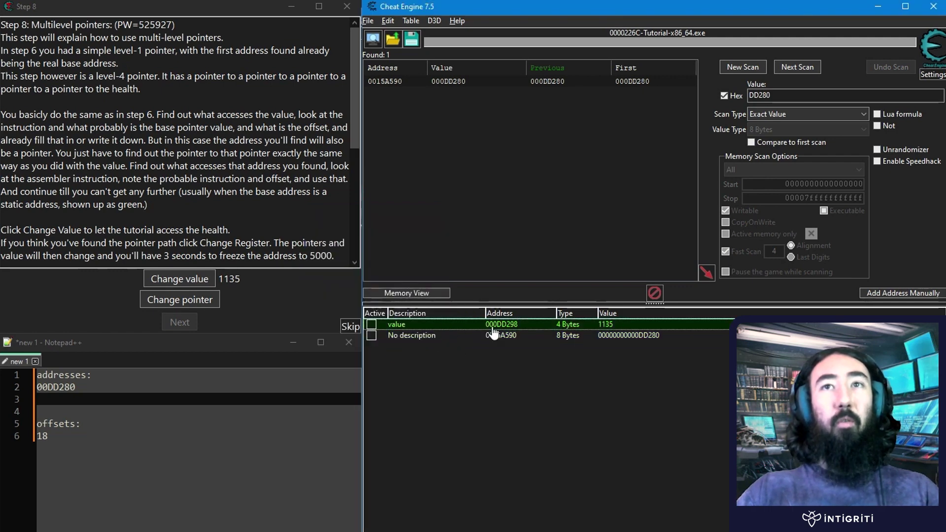
right_click(493, 328)
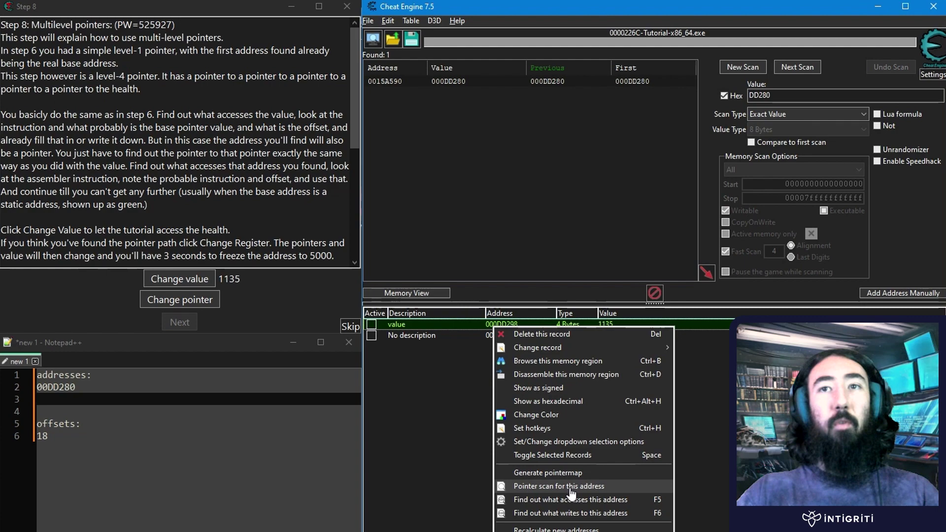
click(501, 324)
double_click(501, 325)
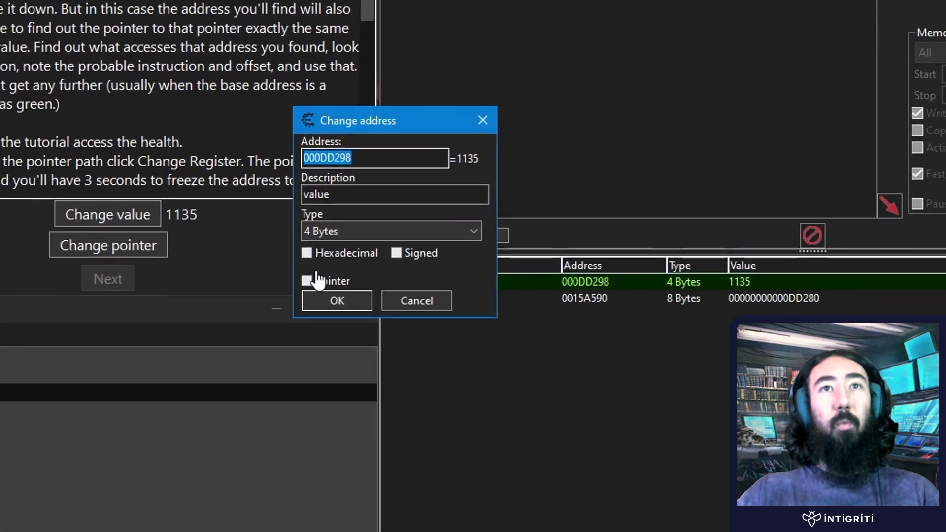
click(314, 280)
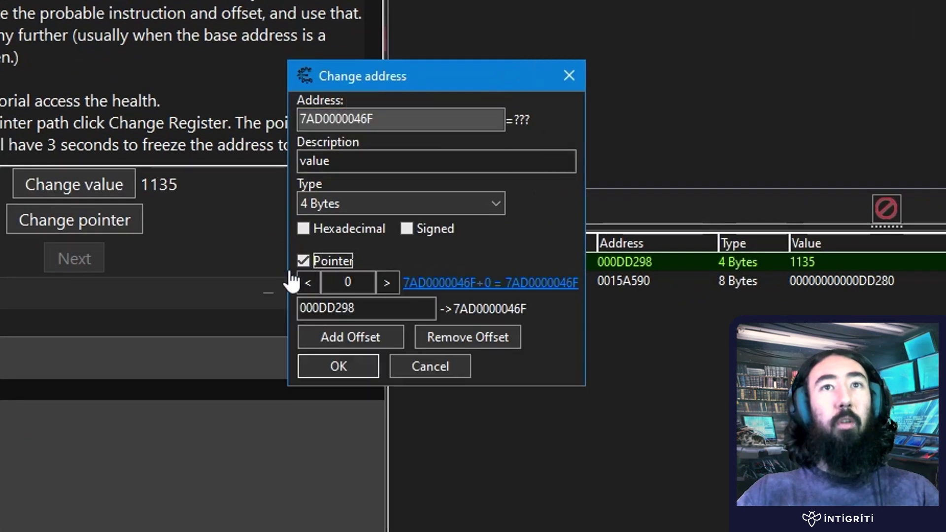
double_click(349, 310)
key(ctrl+v)
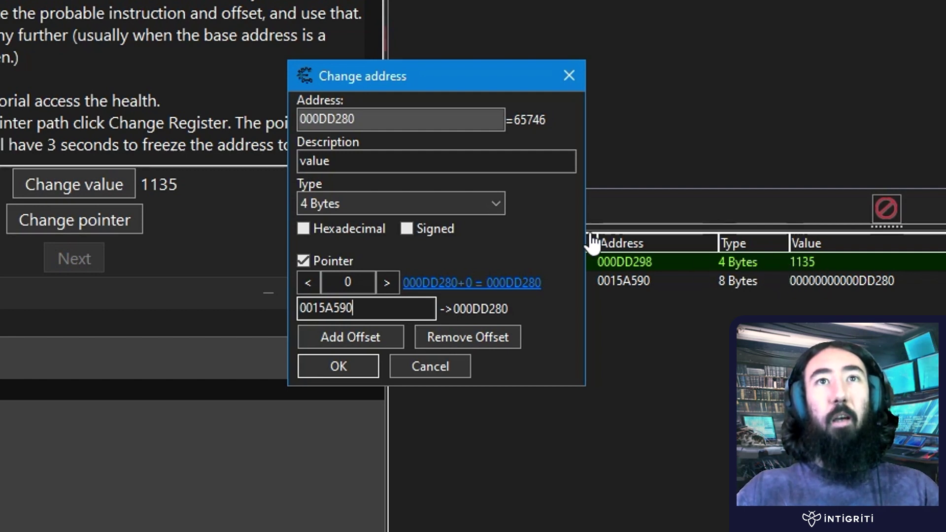
double_click(350, 283)
text(18)
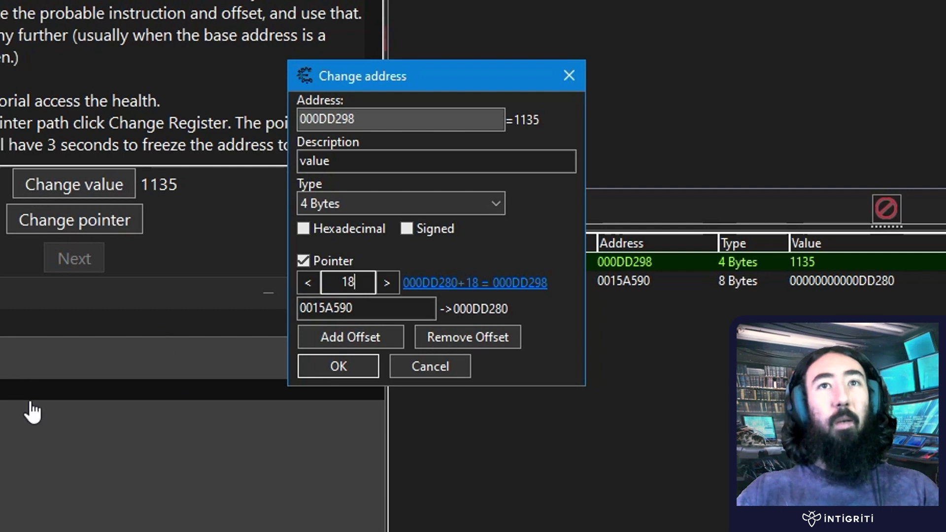
double_click(305, 309)
key(ctrl+c)
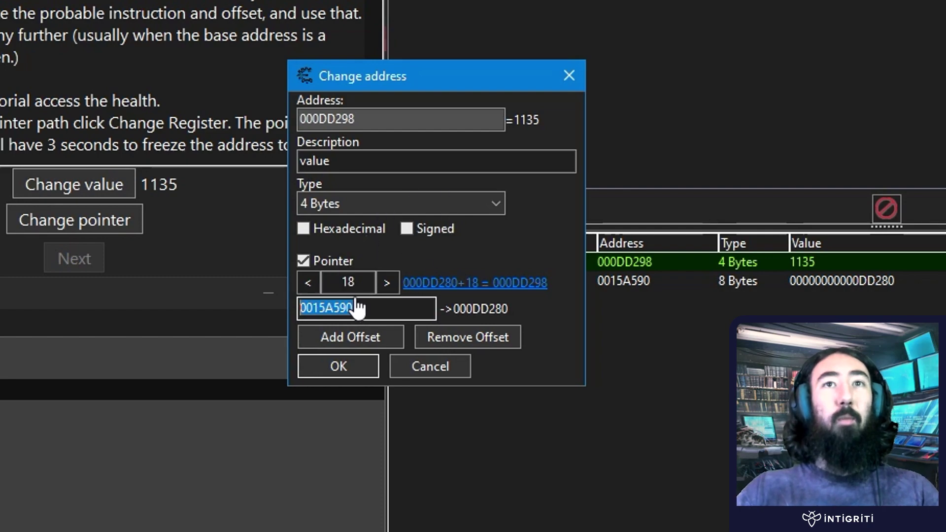
click(370, 367)
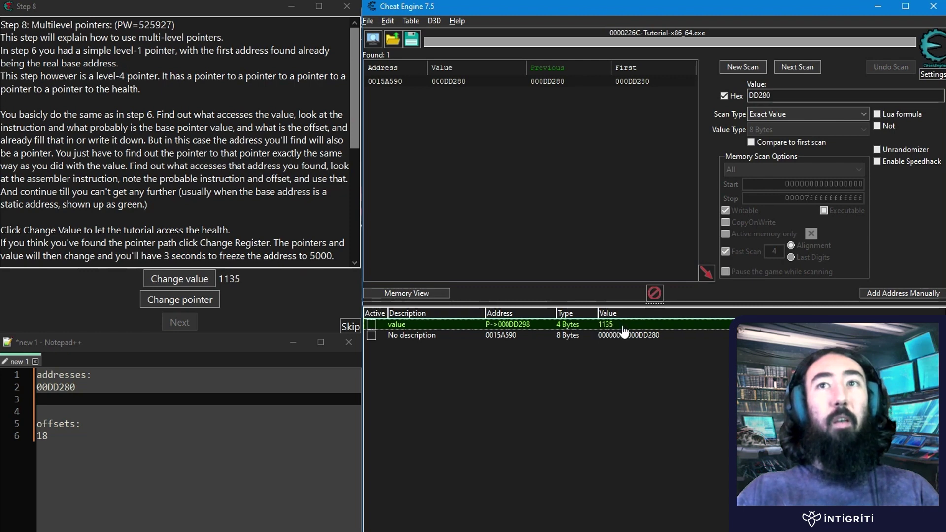
Add 0015A590 below 00DD280 in the Notepad++ address notes, checking it against the undescribed record's address.
click(107, 405)
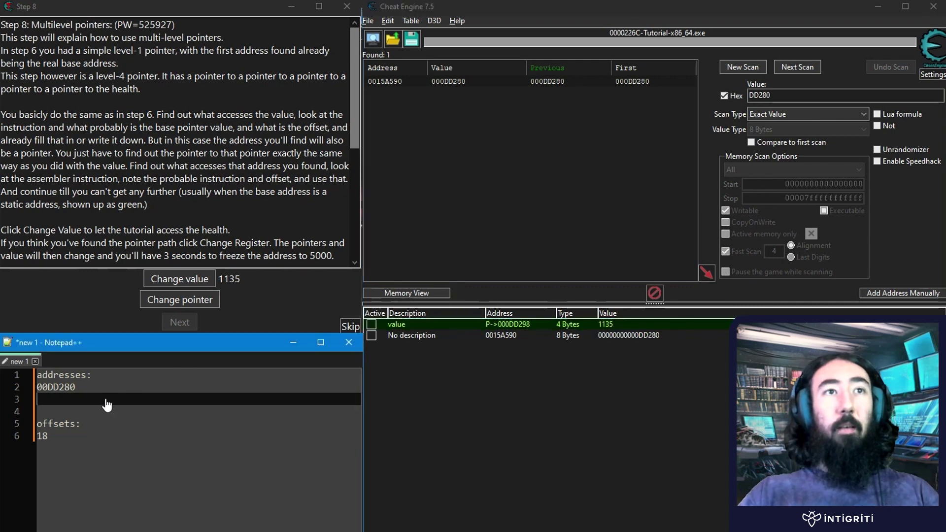
key(ctrl+v)
click(492, 337)
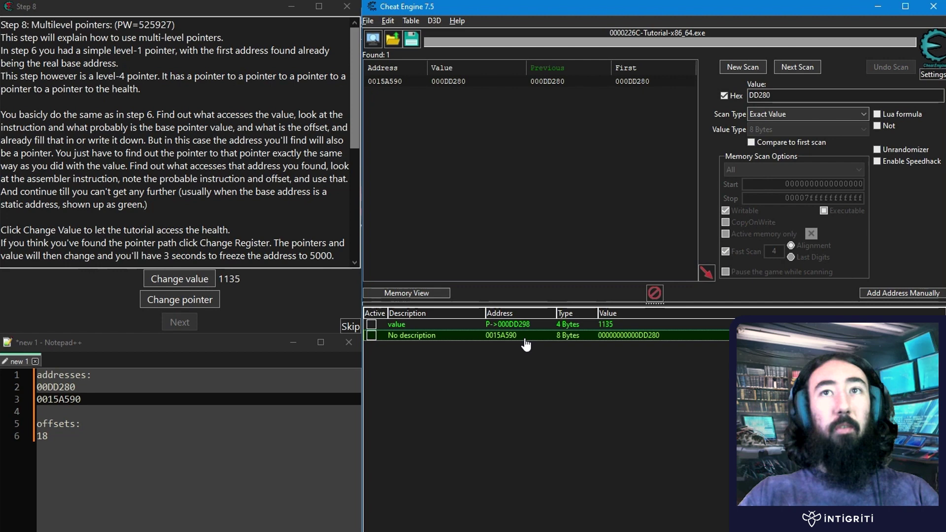
click(98, 404)
drag(97, 404, 31, 402)
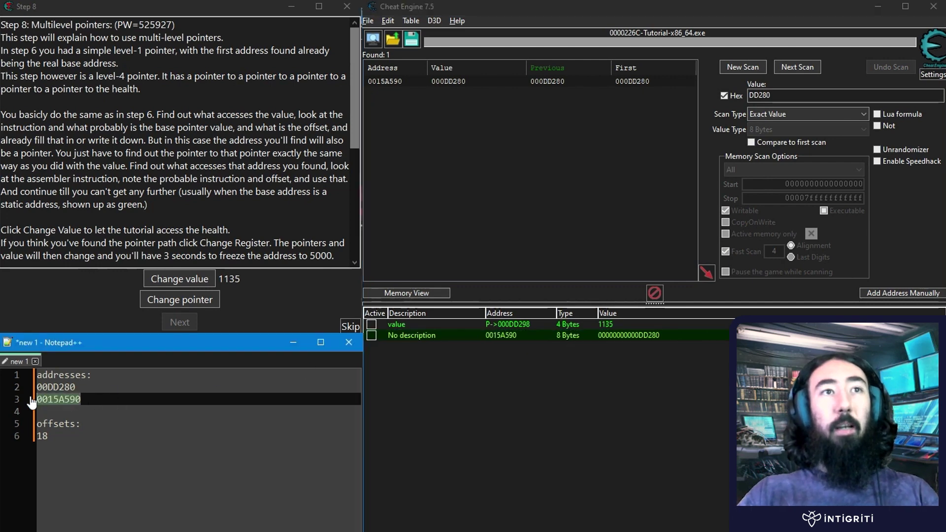
click(89, 389)
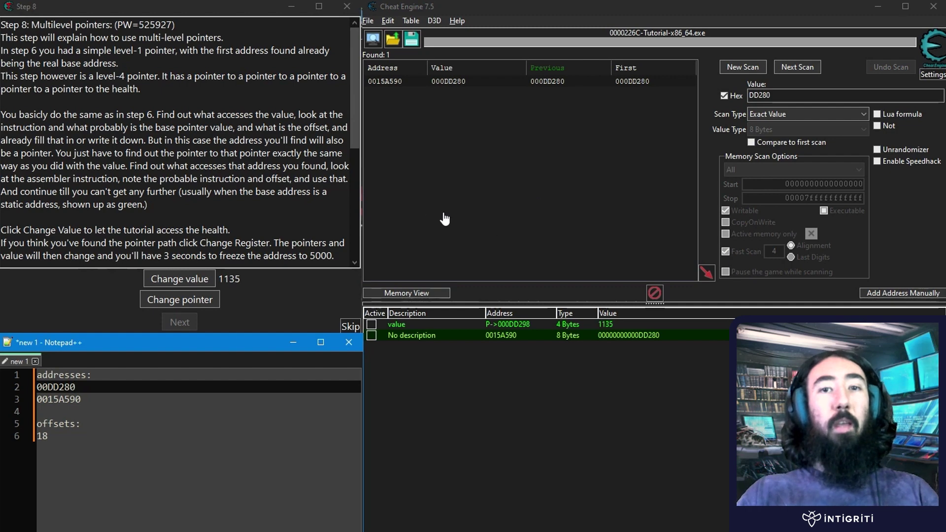
Delete the undescribed 0015A590 record from Cheat Engine's address list.
click(389, 81)
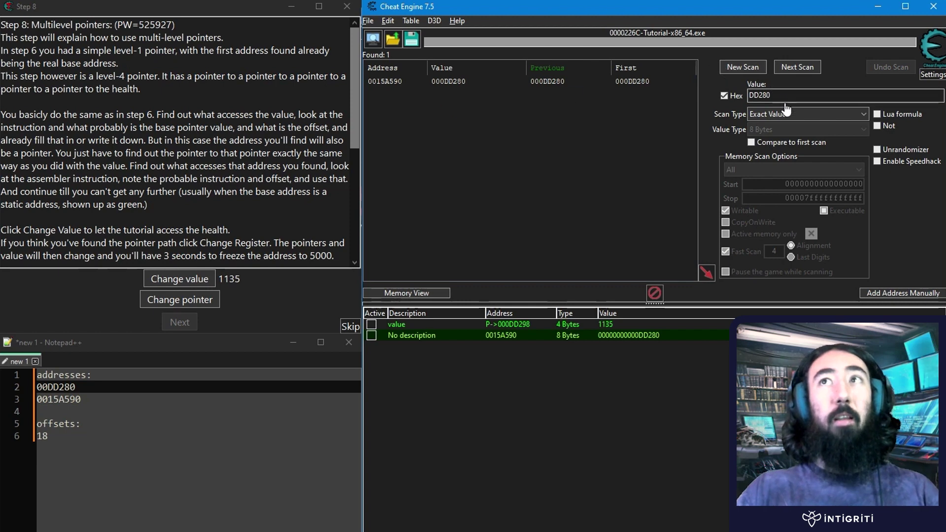
click(497, 337)
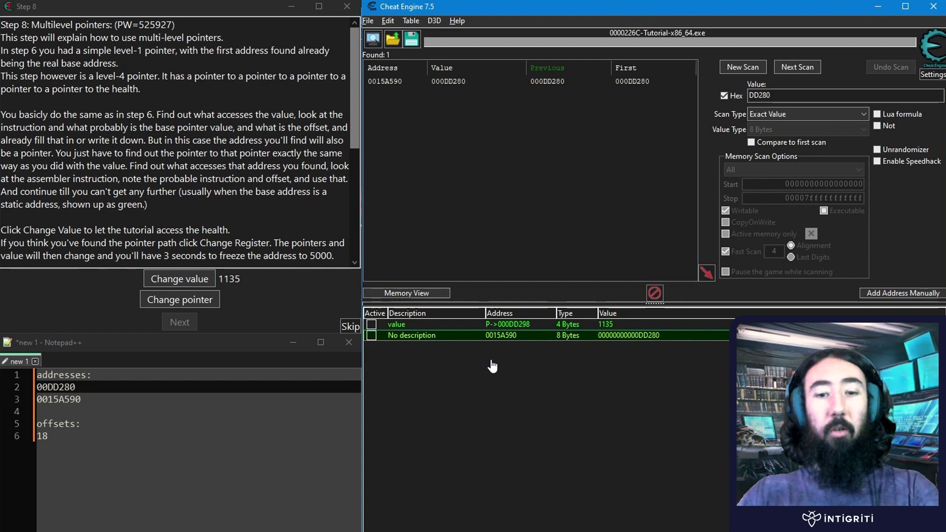
key(Delete)
key(Return)
Find out what accesses the "value" record's pointer, changing the tutorial's value once to capture the instructions.
right_click(474, 335)
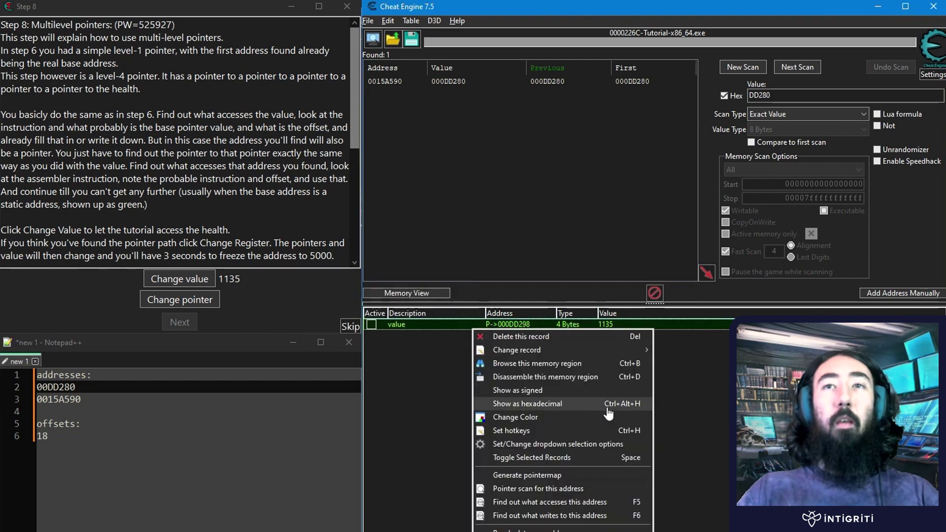
click(526, 502)
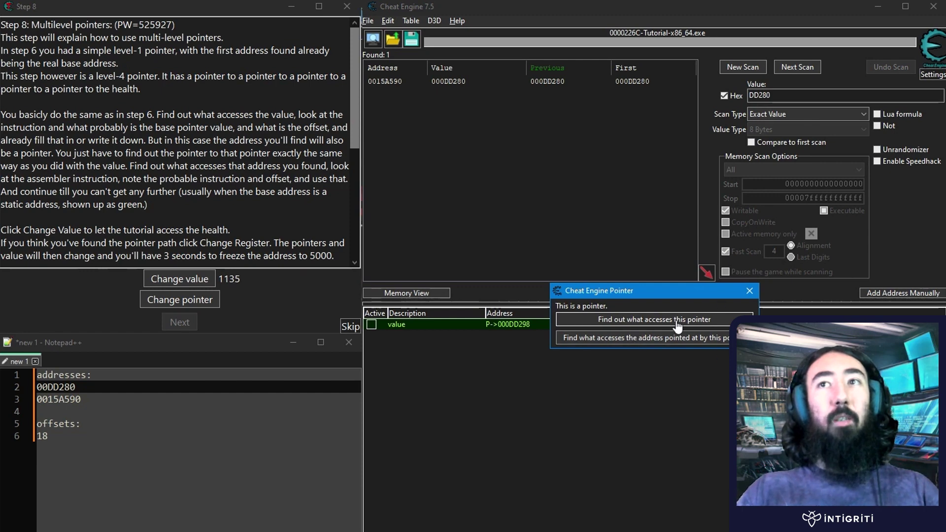
click(625, 320)
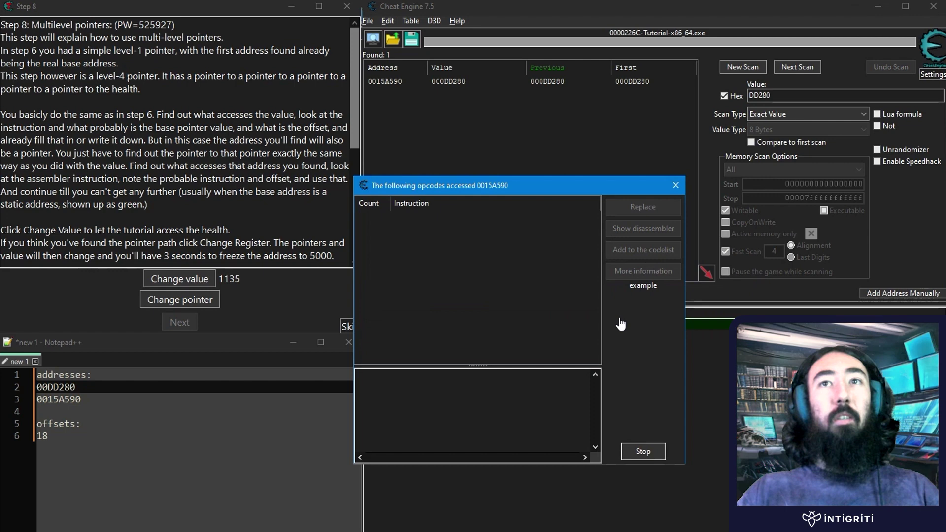
click(193, 280)
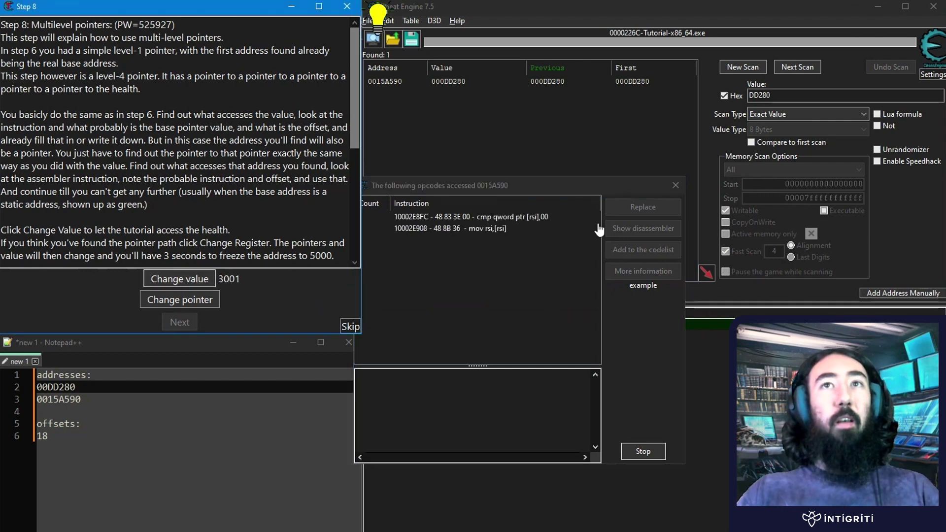
Inspect the captured cmp and mov rsi,[rsi] instructions with an enlarged details area, comparing the RSI register with the noted address 00DD280.
click(444, 217)
drag(475, 371, 476, 292)
click(493, 233)
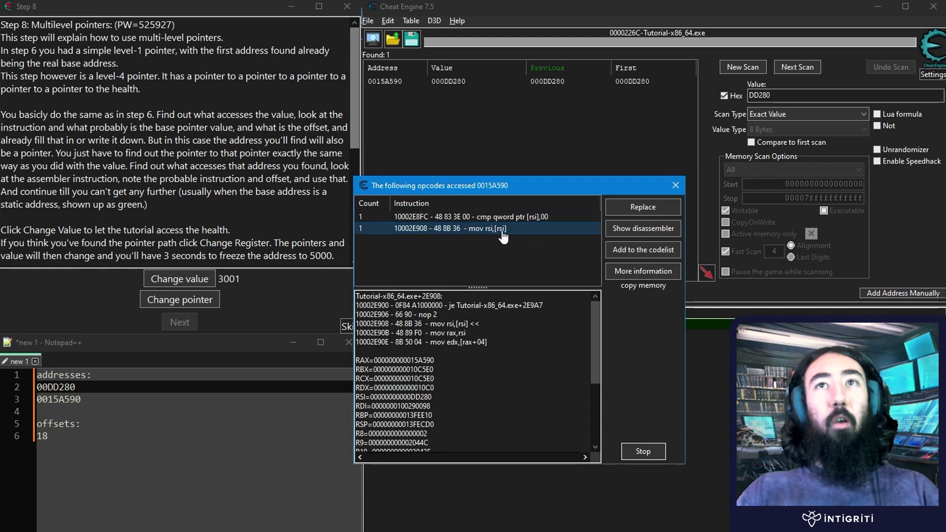
click(427, 402)
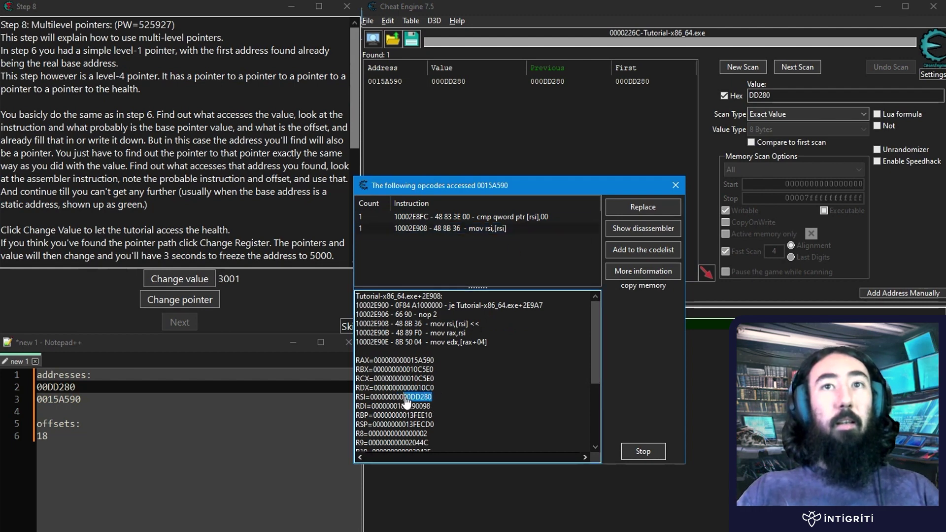
double_click(67, 389)
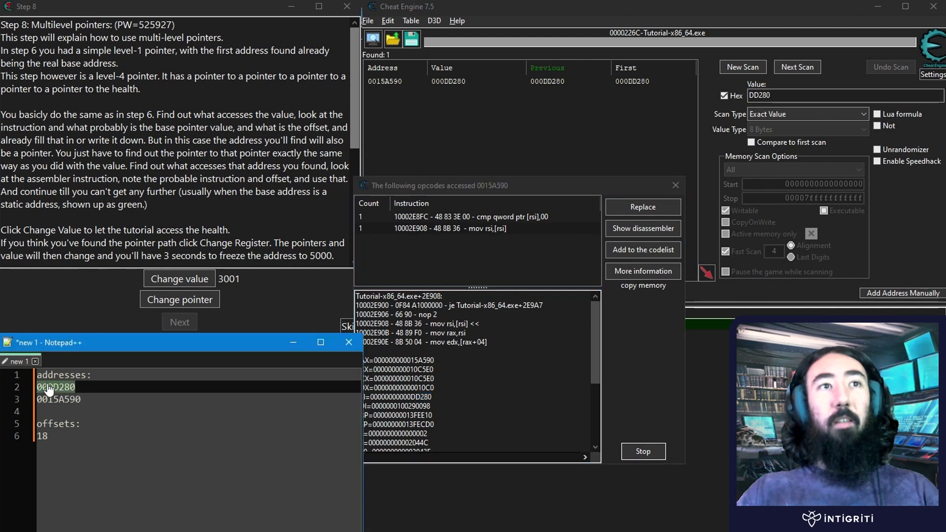
click(434, 366)
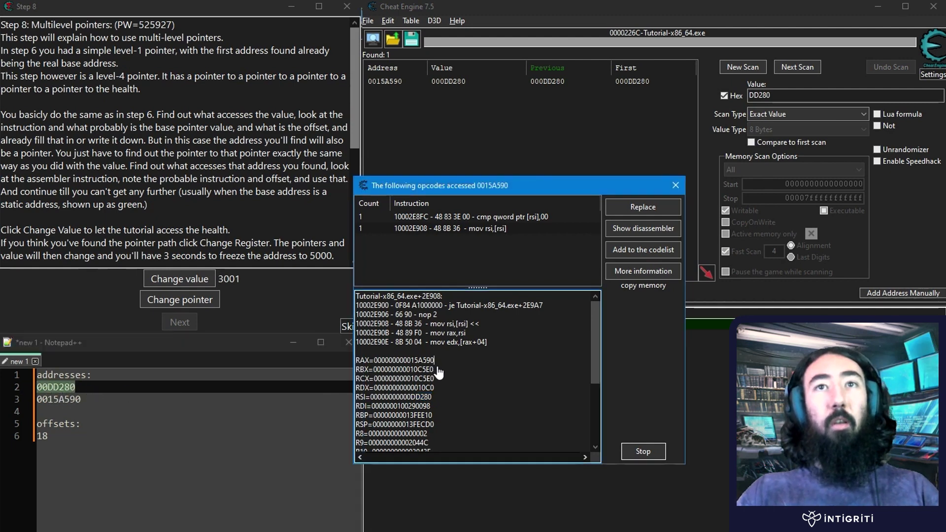
drag(432, 397, 403, 397)
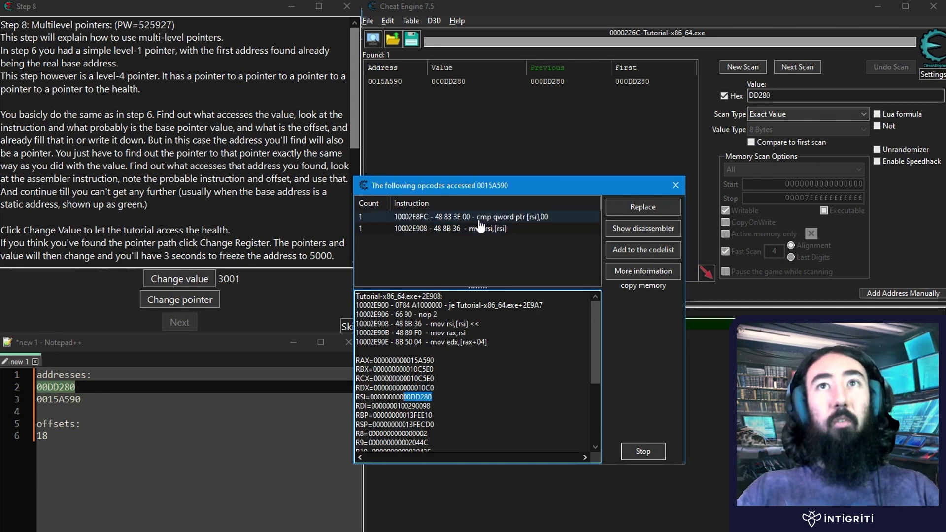
click(452, 218)
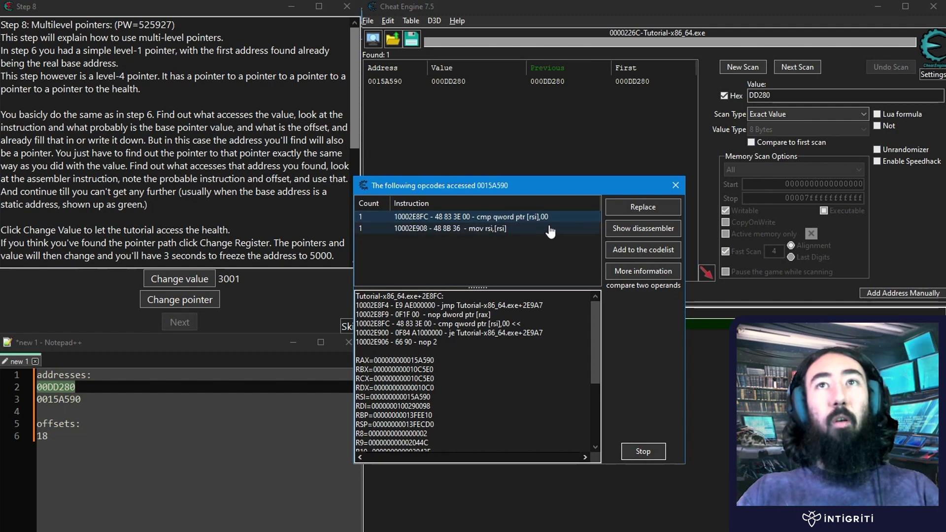
drag(431, 397, 371, 401)
key(ctrl+c)
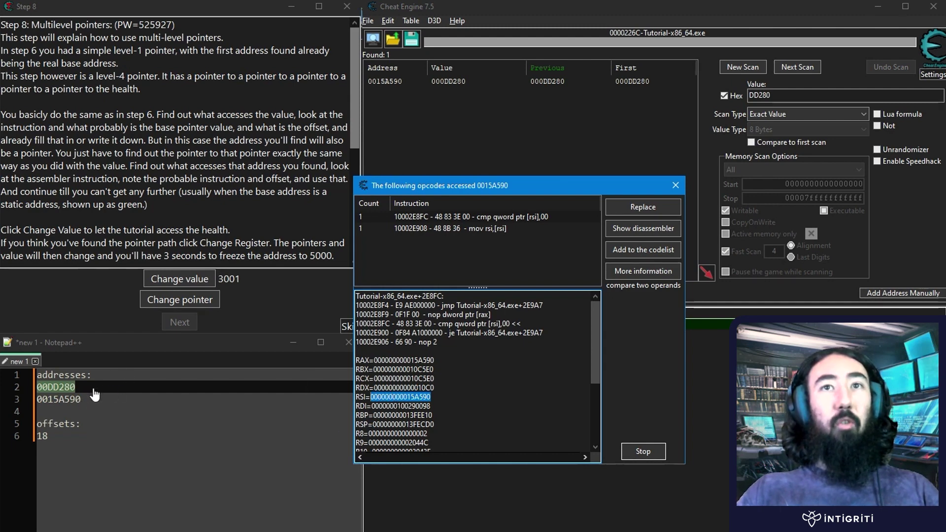
click(676, 185)
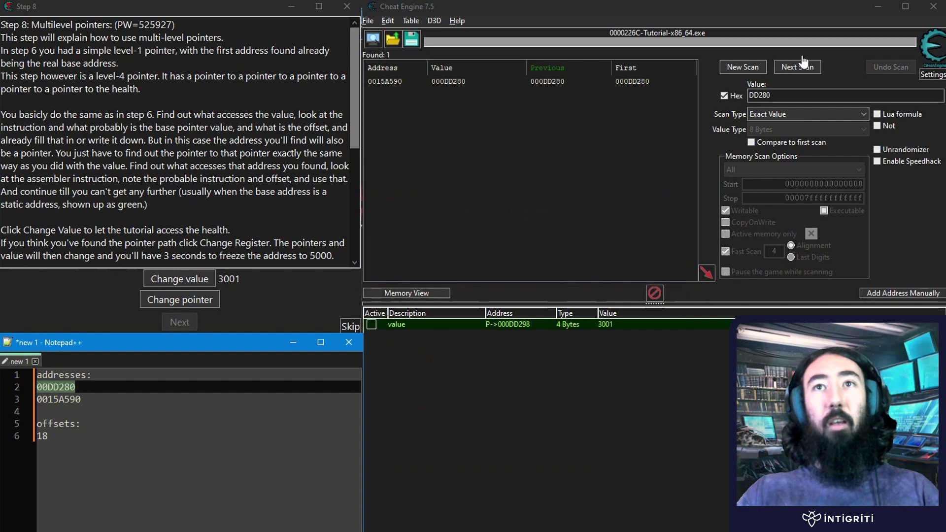
double_click(776, 95)
key(ctrl+v)
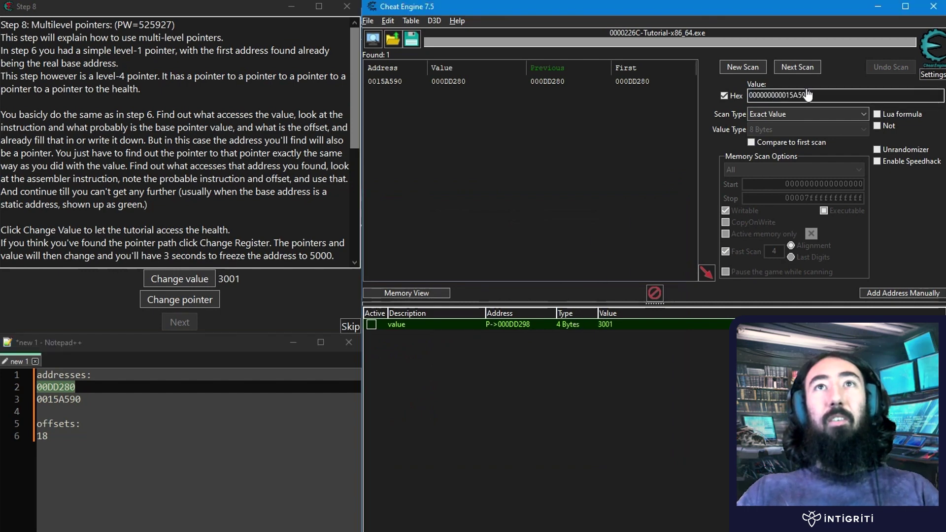
click(743, 67)
click(742, 67)
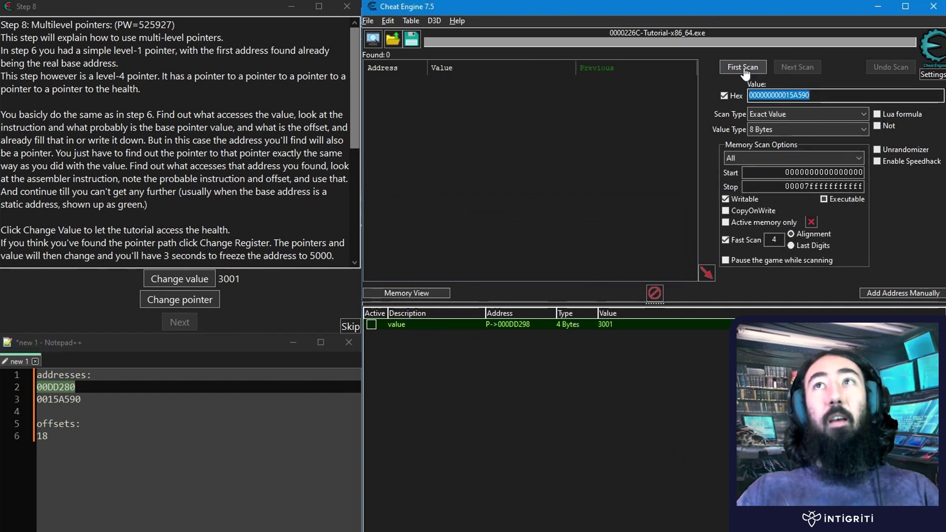
double_click(455, 83)
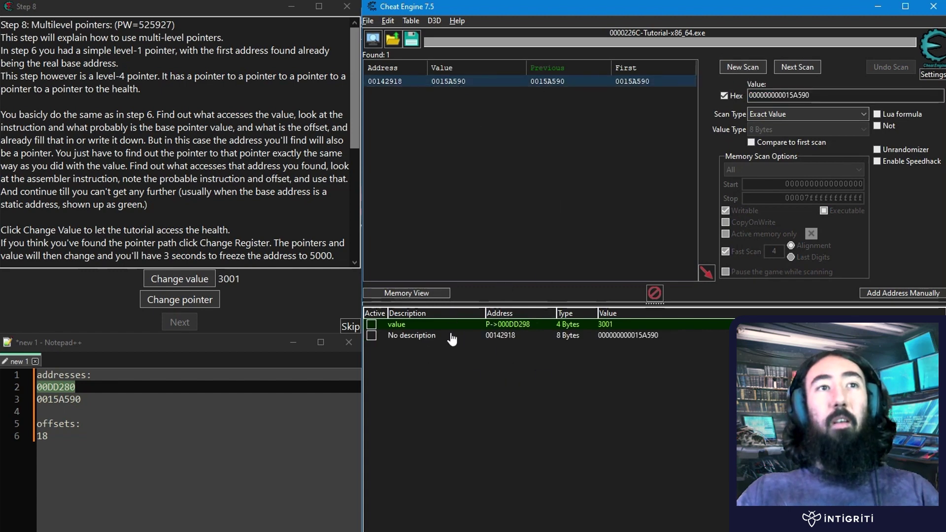
Compare the scanned value with the address 0015A590 in the Notepad++ notes.
click(80, 413)
click(3, 403)
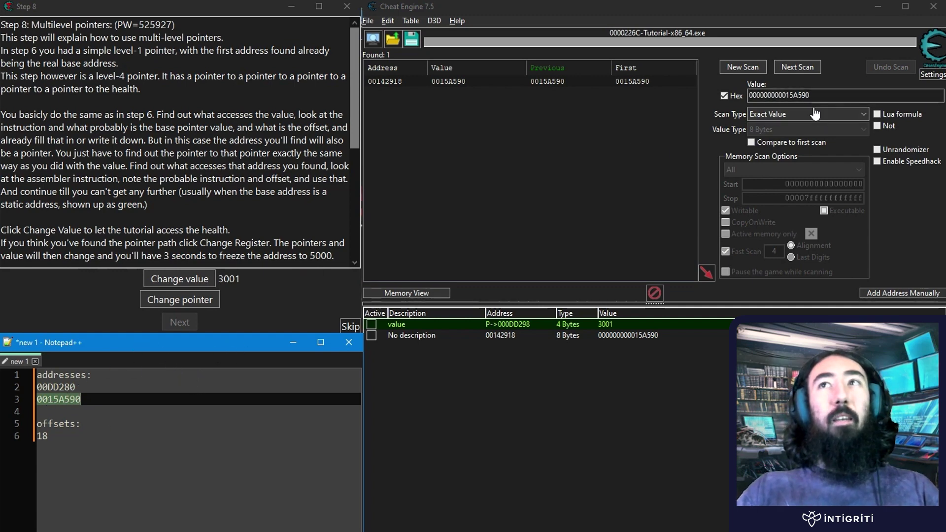
drag(825, 99, 734, 103)
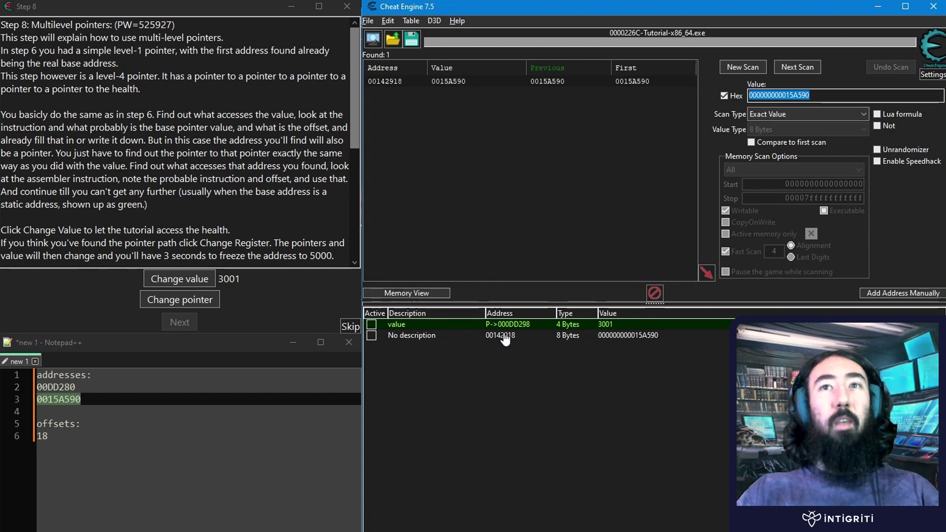
double_click(69, 403)
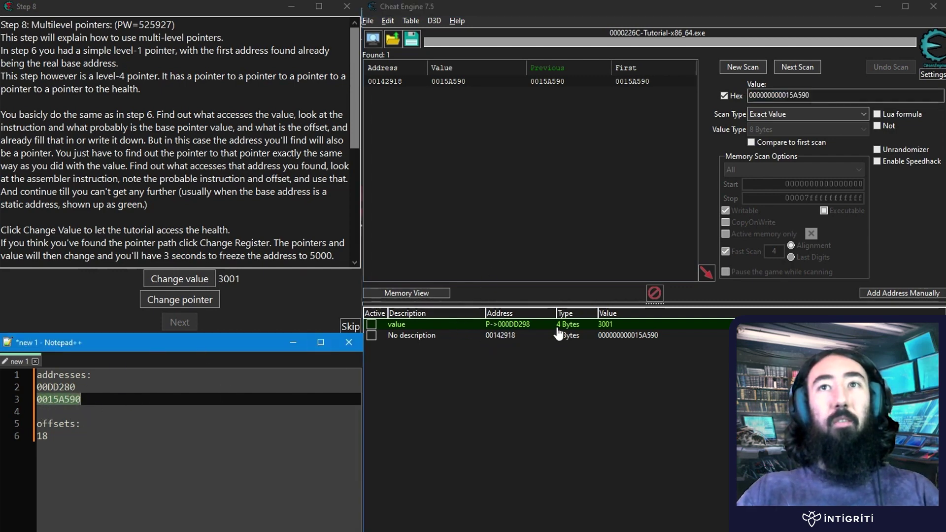
double_click(456, 83)
click(489, 347)
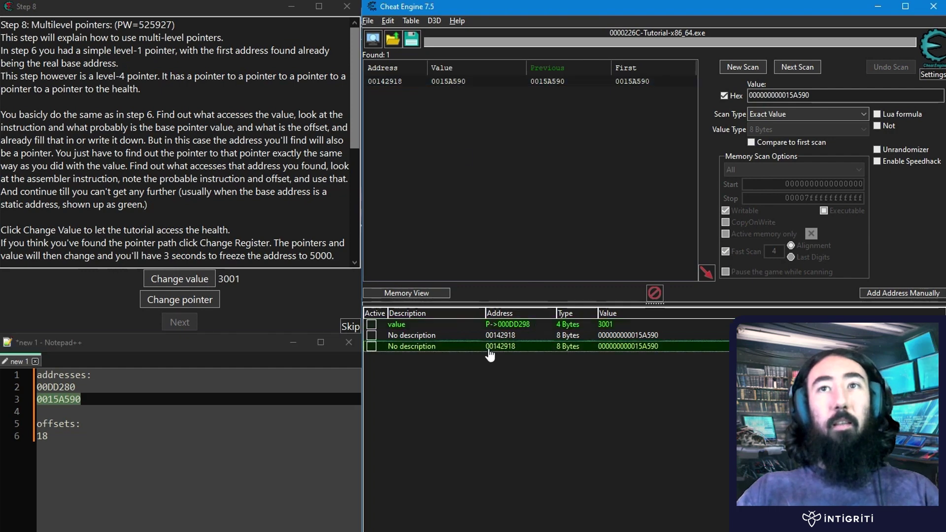
key(Delete)
key(Return)
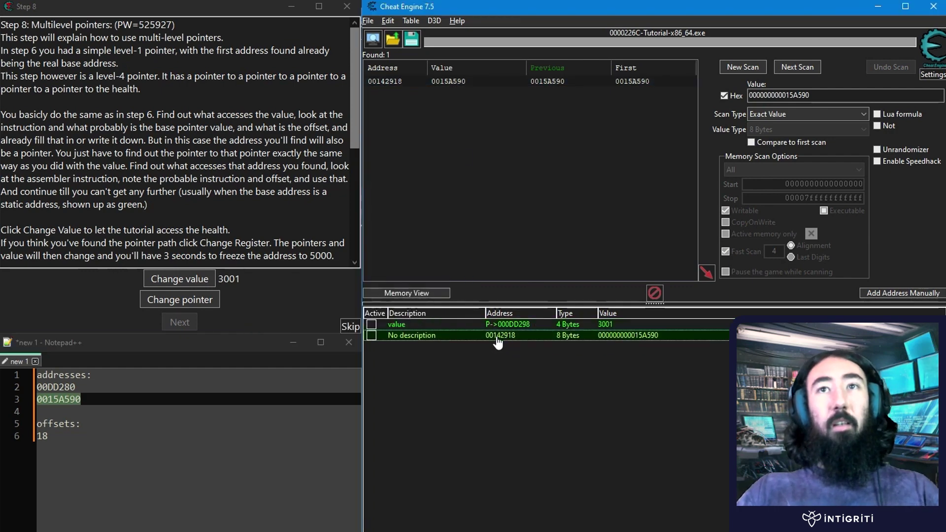
Copy the address 00142918 from the undescribed record without changing the record.
double_click(496, 337)
key(ctrl+c)
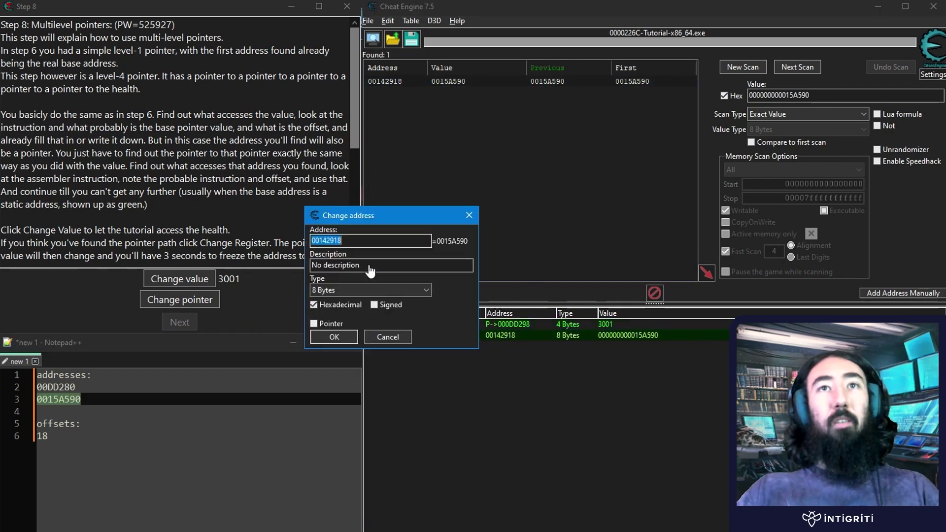
click(383, 337)
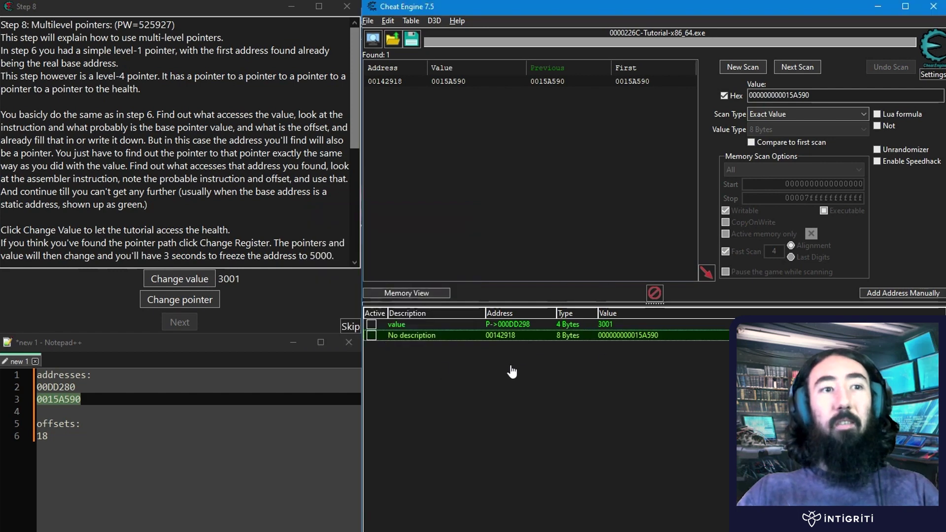
Add another offset level to the "value" pointer record and set its base address to 00142918.
click(507, 325)
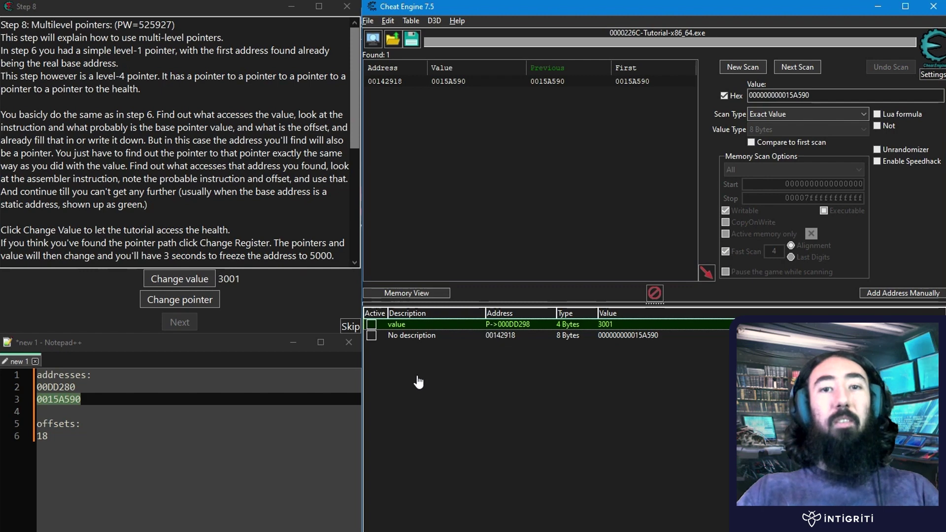
double_click(504, 325)
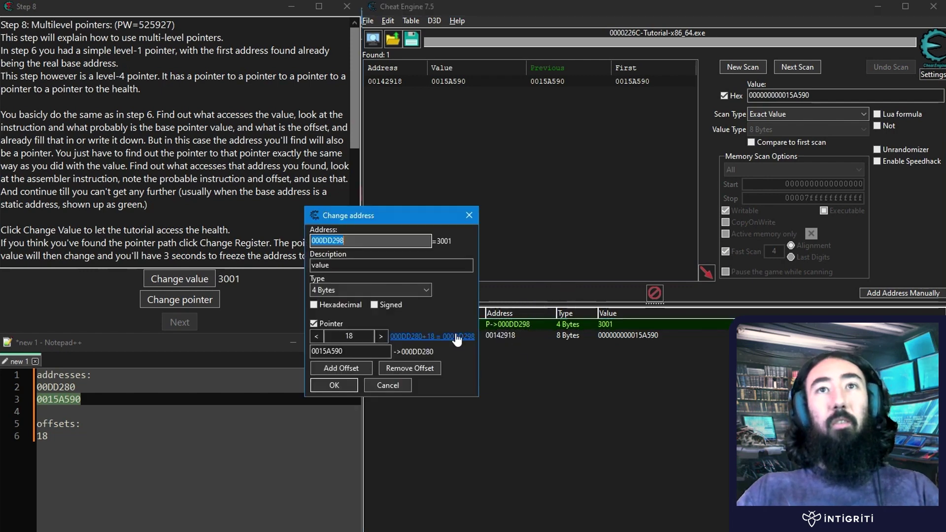
click(318, 369)
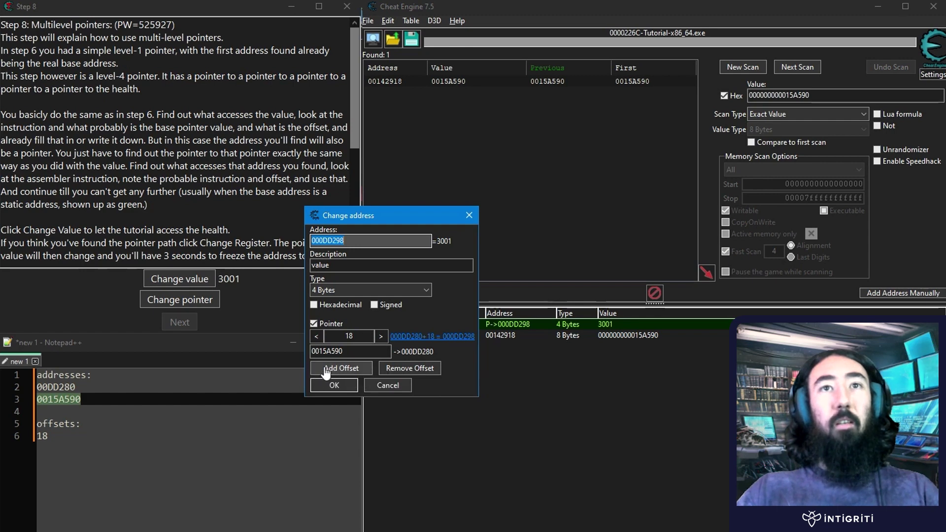
key(ctrl+v)
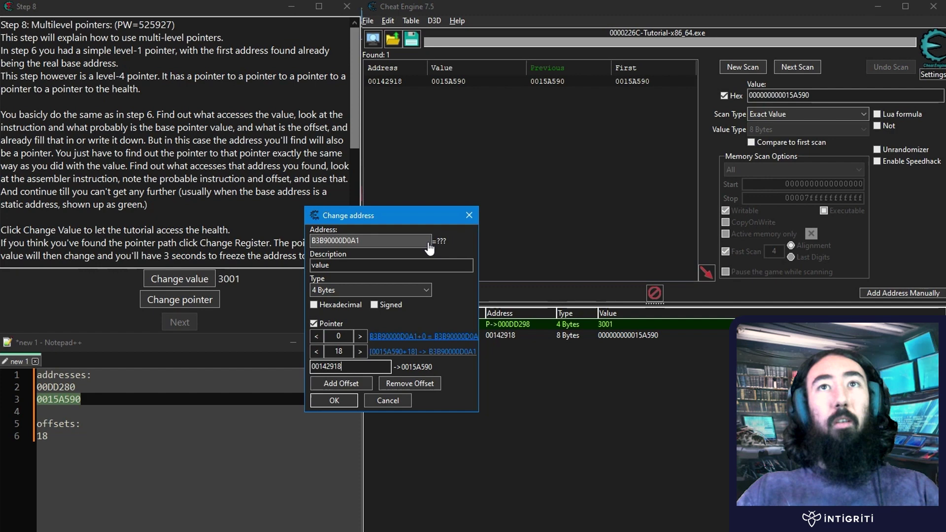
Set the "value" pointer's upper offset to 18 and lower offset to 0, copy the base address 00142918, and apply the changes.
double_click(338, 337)
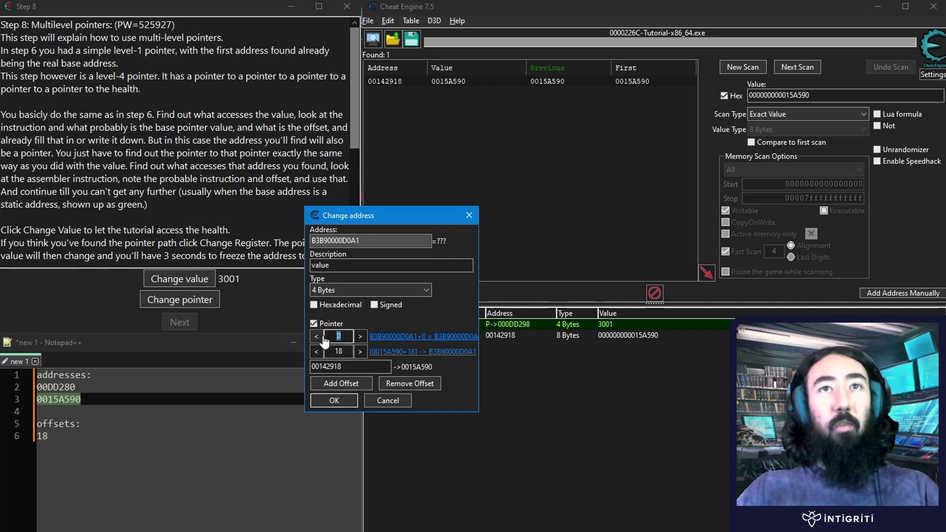
text(18)
double_click(338, 351)
text(0)
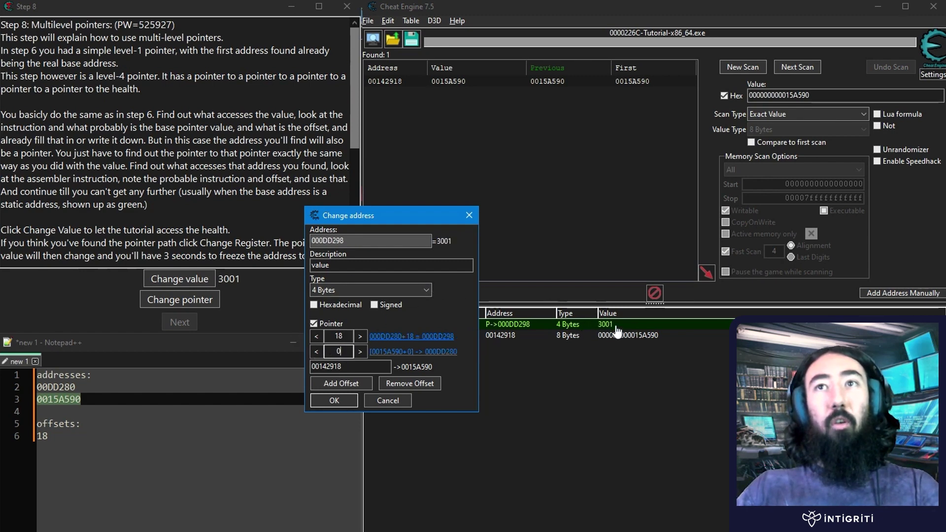
double_click(328, 367)
key(ctrl+c)
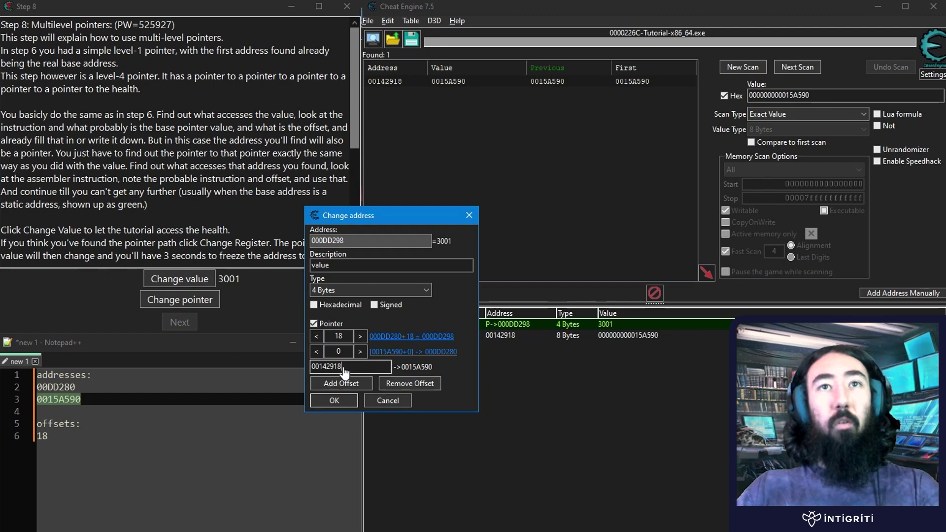
click(334, 400)
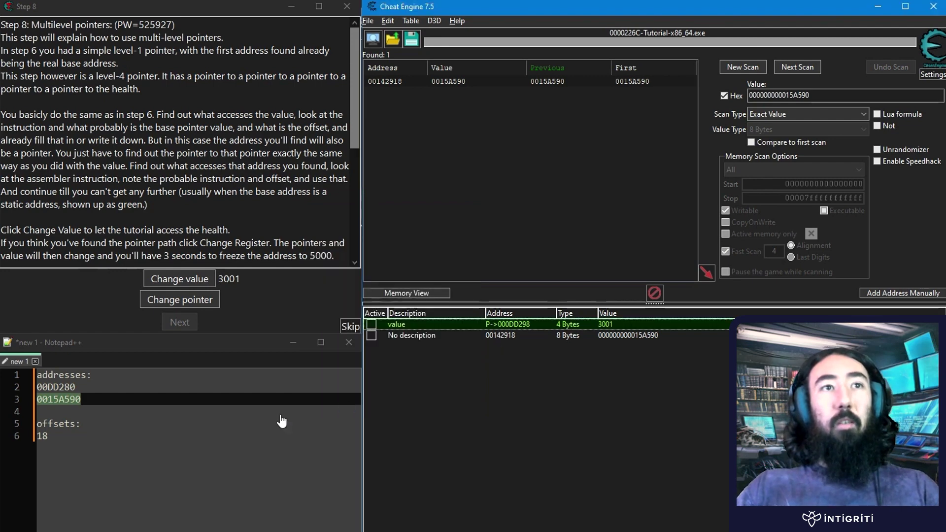
In the Notepad++ notes, add address 00142918 below 0015A590 and offset 0 below 18.
click(154, 404)
key(Return)
key(ctrl+v)
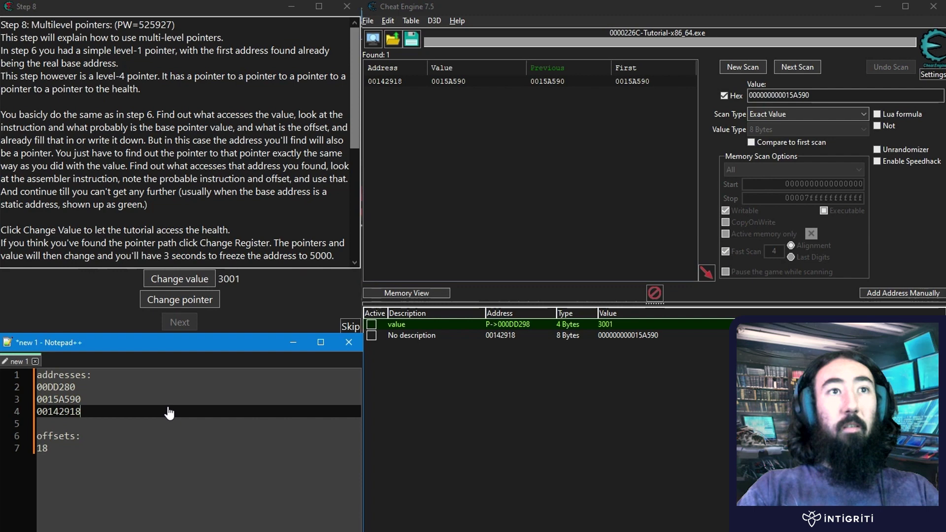
click(76, 474)
key(Return)
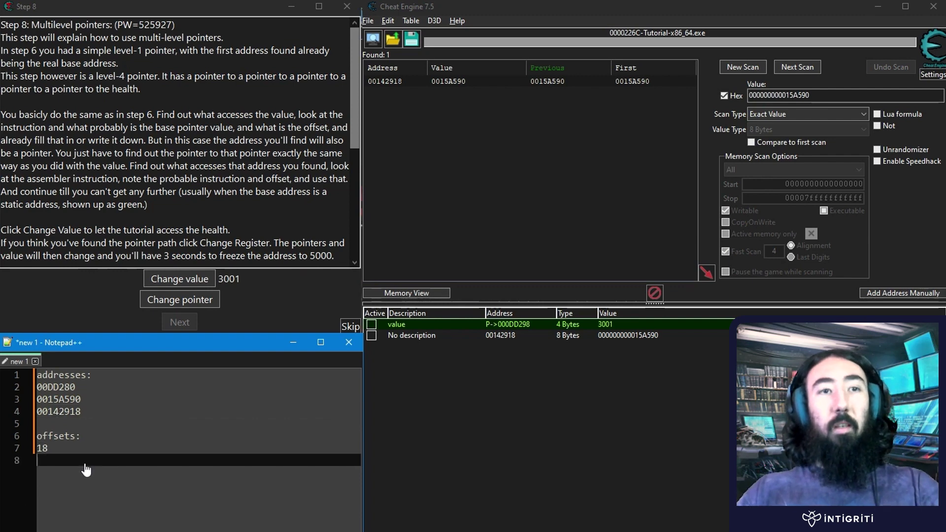
text(0)
key(Return)
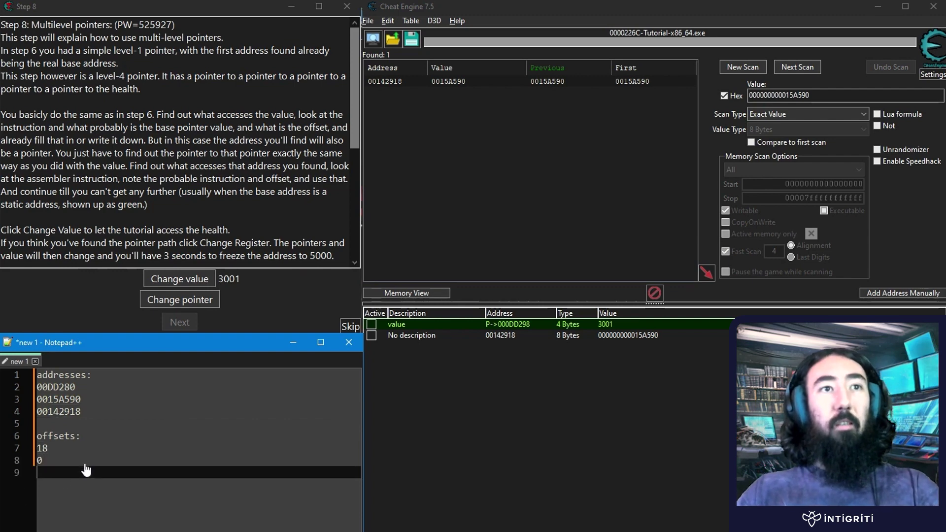
Delete the undescribed 00142918 record from Cheat Engine's address list.
click(500, 335)
key(Delete)
key(Return)
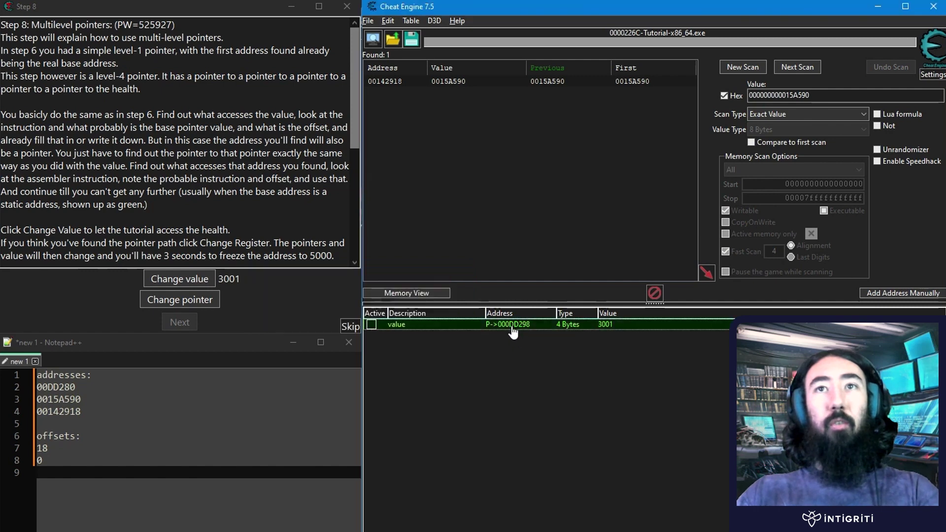
Find out what accesses the "value" record's pointer at 00142918, changing the tutorial's value once to capture the instructions.
right_click(510, 327)
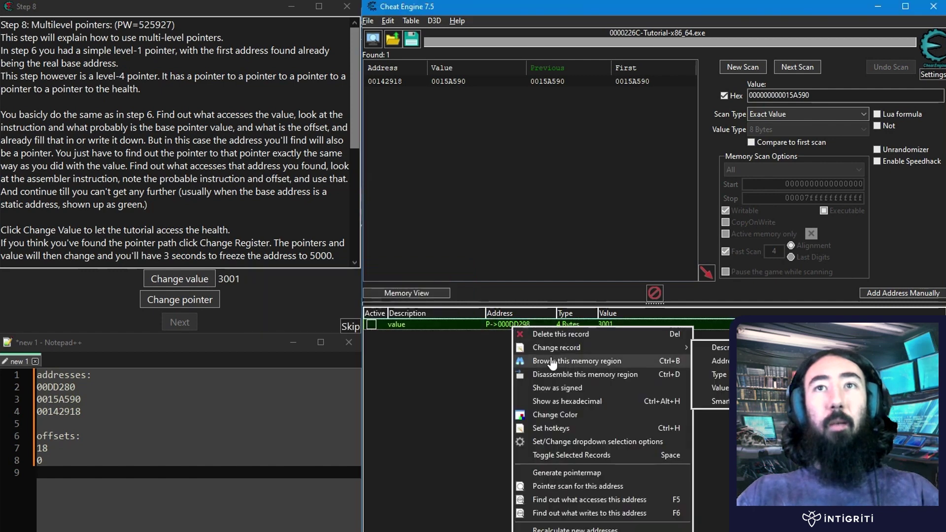
click(552, 500)
click(586, 323)
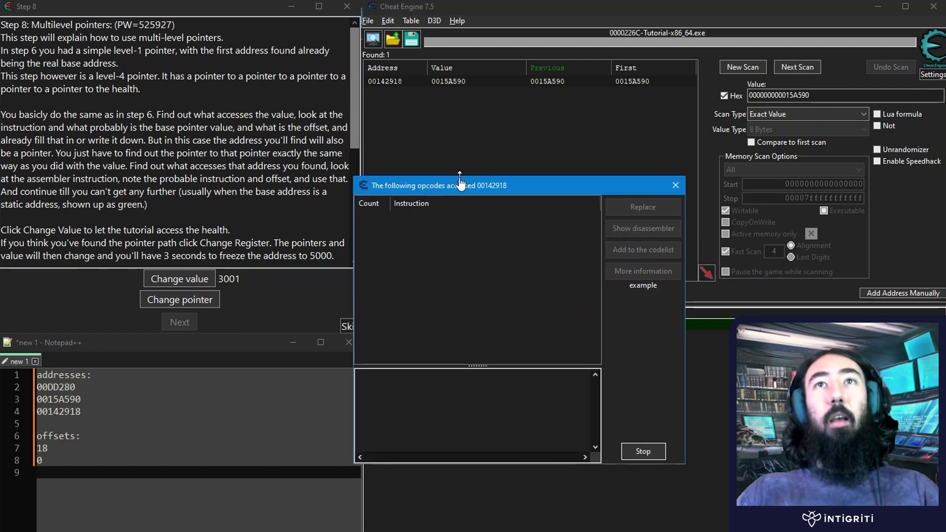
drag(461, 185, 414, 187)
click(192, 291)
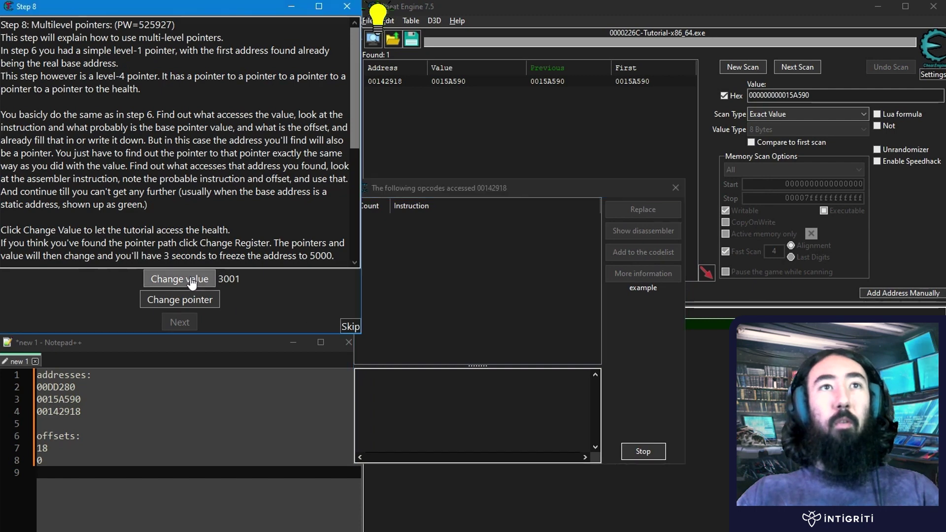
click(477, 191)
Inspect the captured cmp and mov rsi,[rsi+18] instructions with an enlarged details area, comparing their RSI registers with the noted addresses.
click(511, 221)
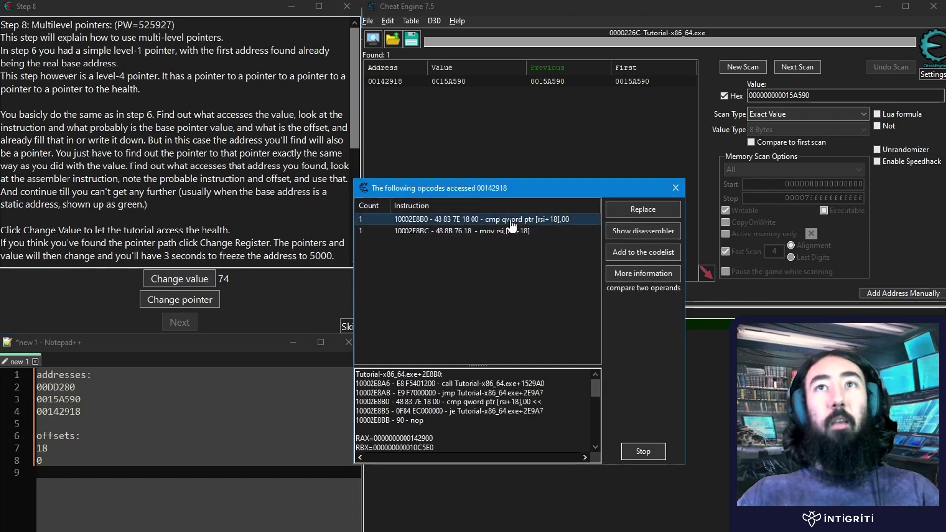
click(491, 232)
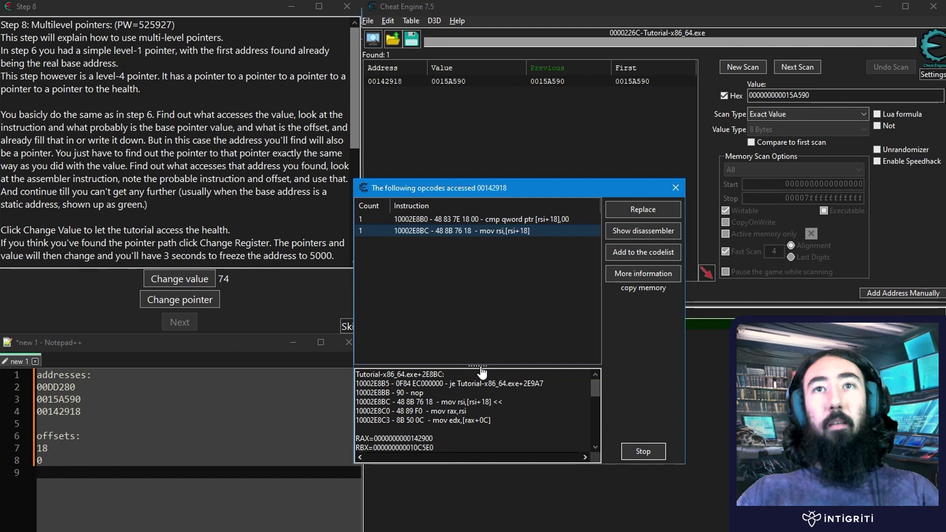
drag(481, 368, 481, 270)
drag(431, 378, 404, 379)
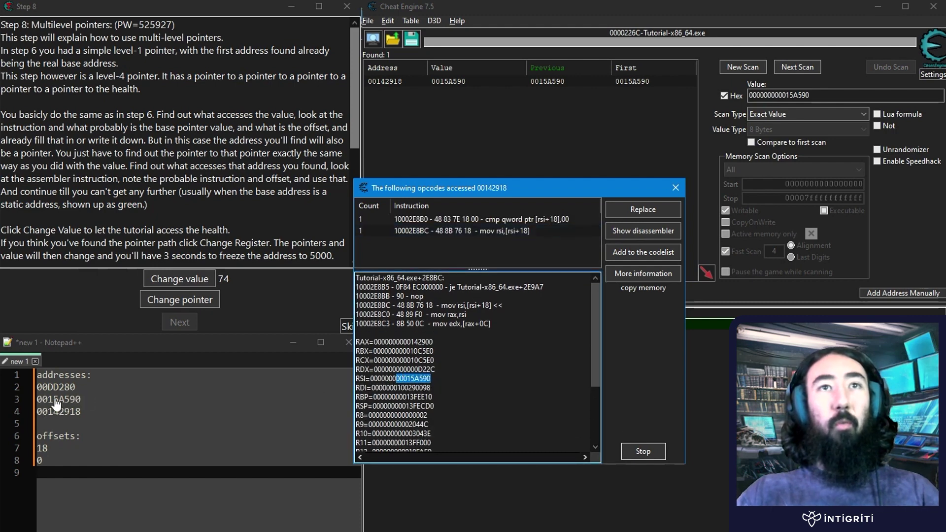
click(468, 219)
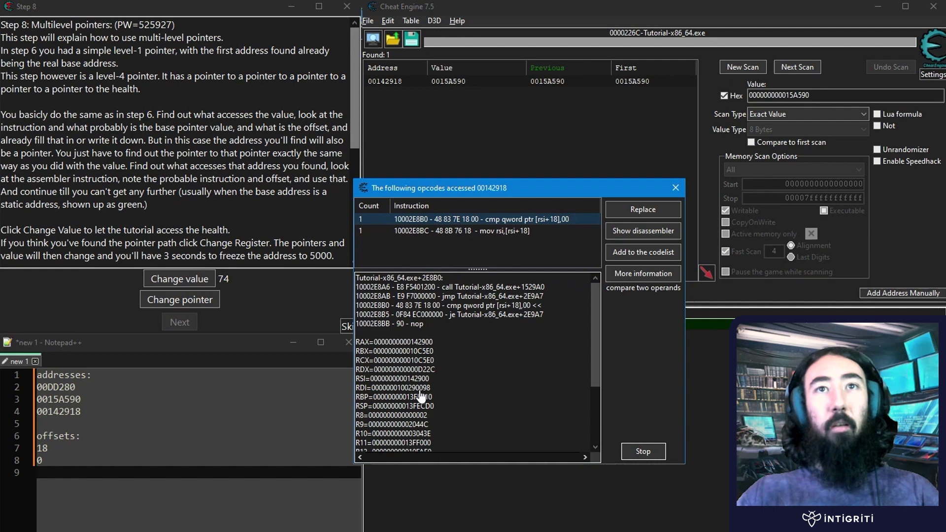
drag(430, 379, 414, 379)
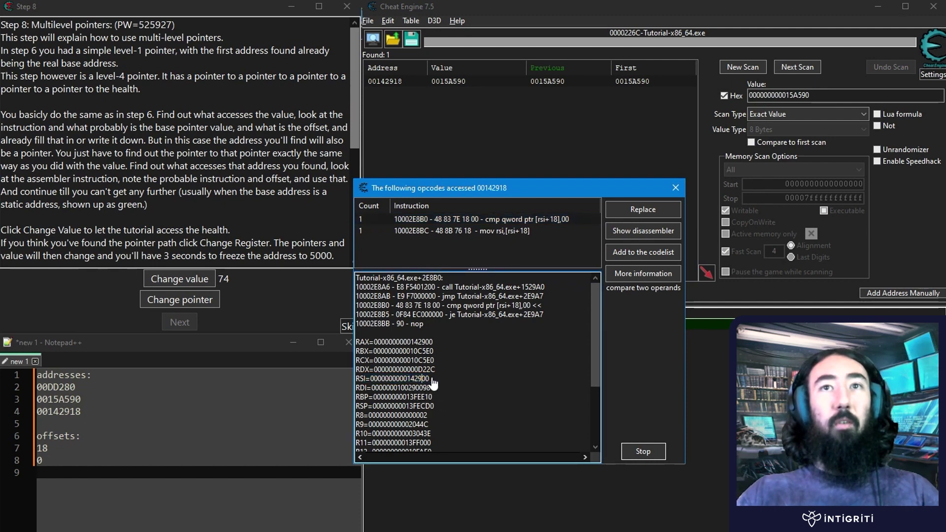
drag(429, 378, 371, 379)
key(ctrl+c)
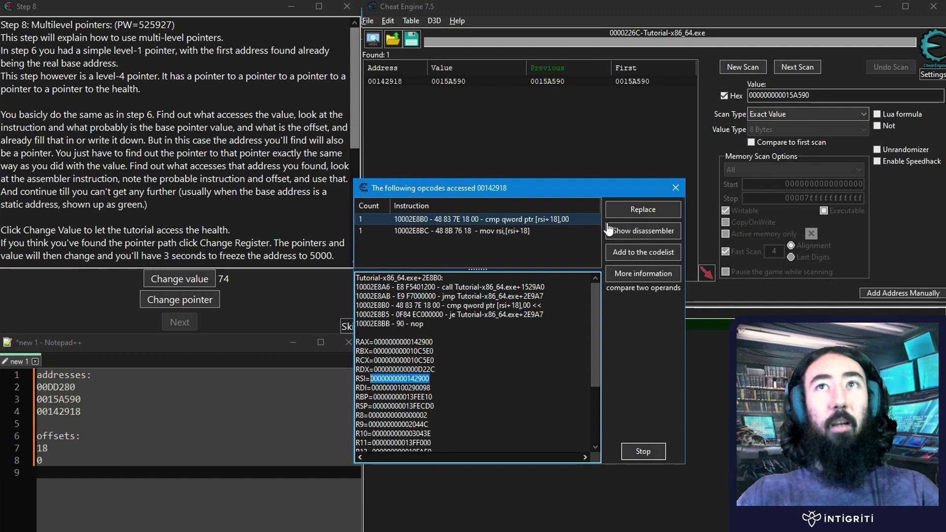
click(643, 452)
click(642, 451)
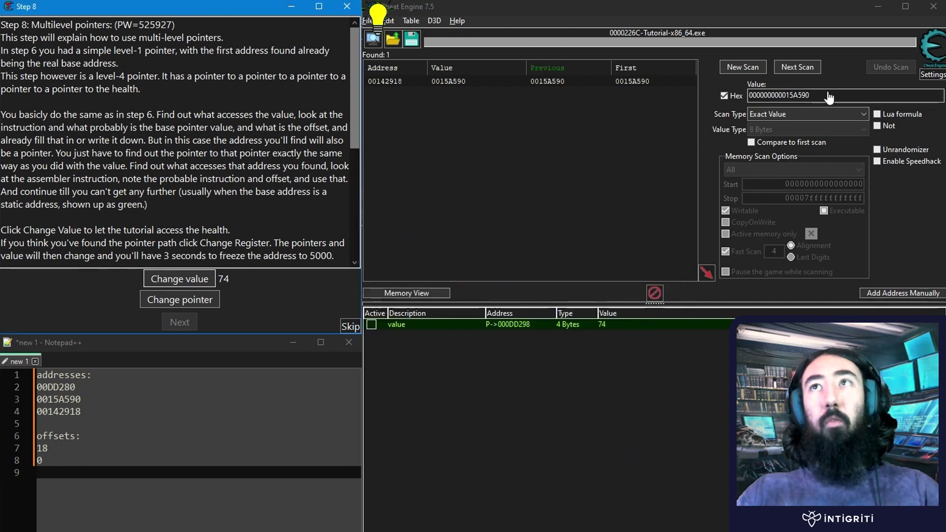
double_click(778, 96)
key(ctrl+v)
click(752, 74)
click(752, 74)
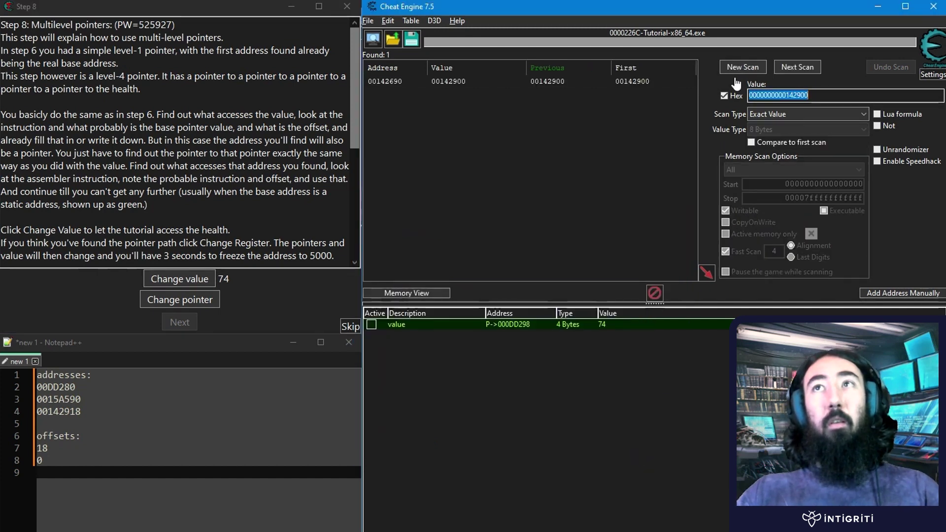
double_click(546, 82)
In the Notepad++ notes, append the address 00142900 without its extra leading zeros and add the offset 18.
click(121, 413)
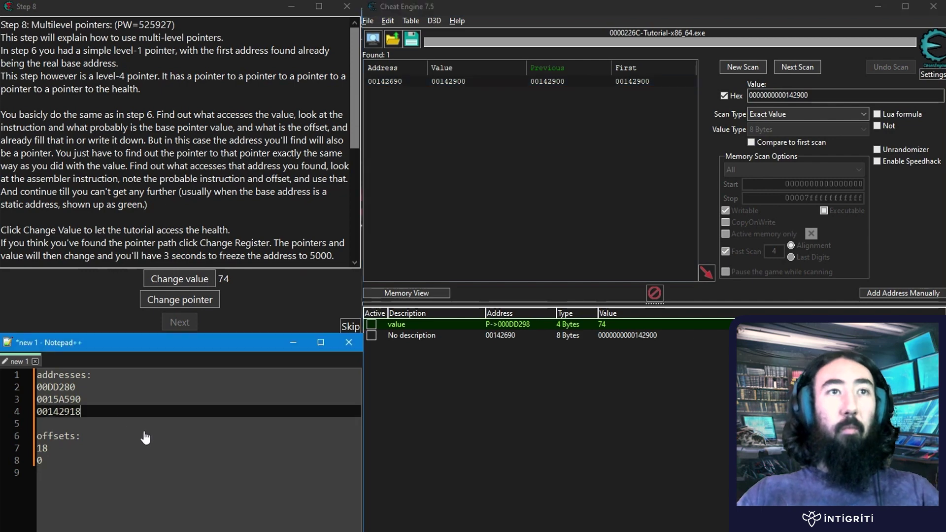
key(Return)
key(ctrl+v)
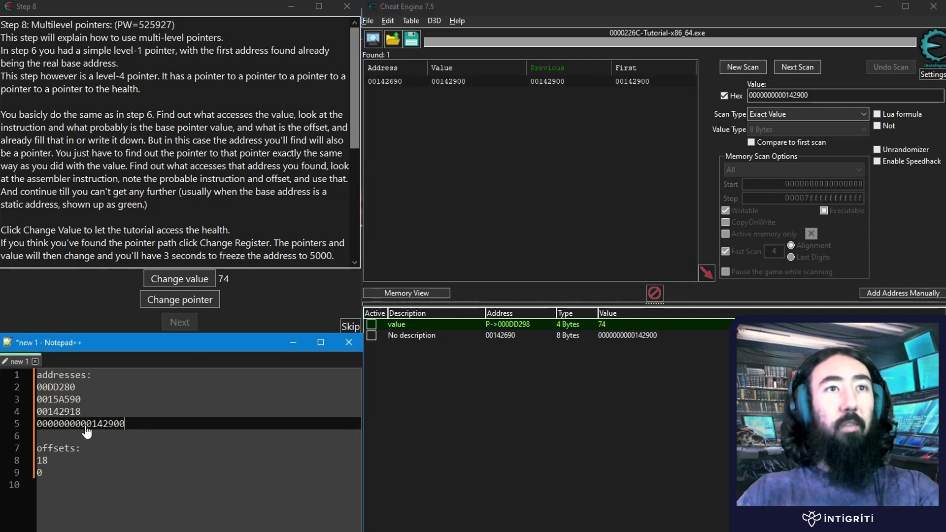
drag(80, 425, 6, 434)
key(Delete)
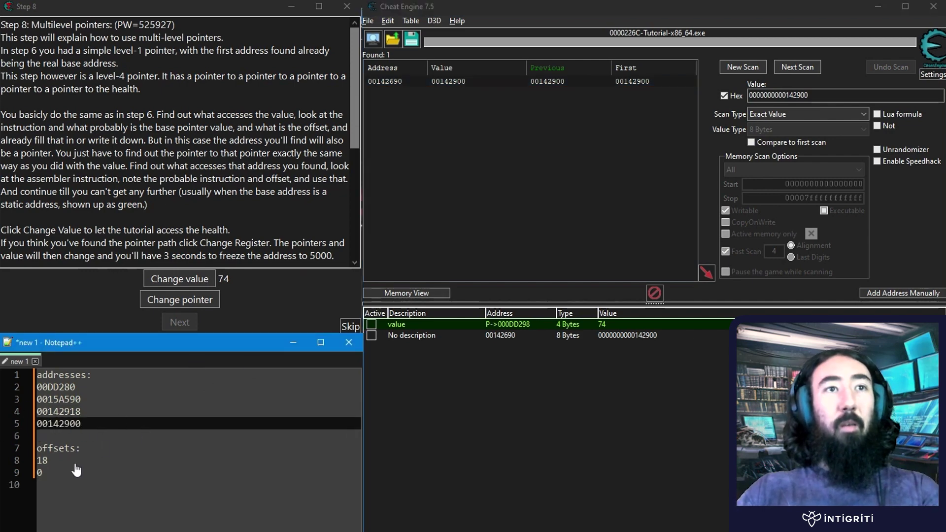
click(78, 484)
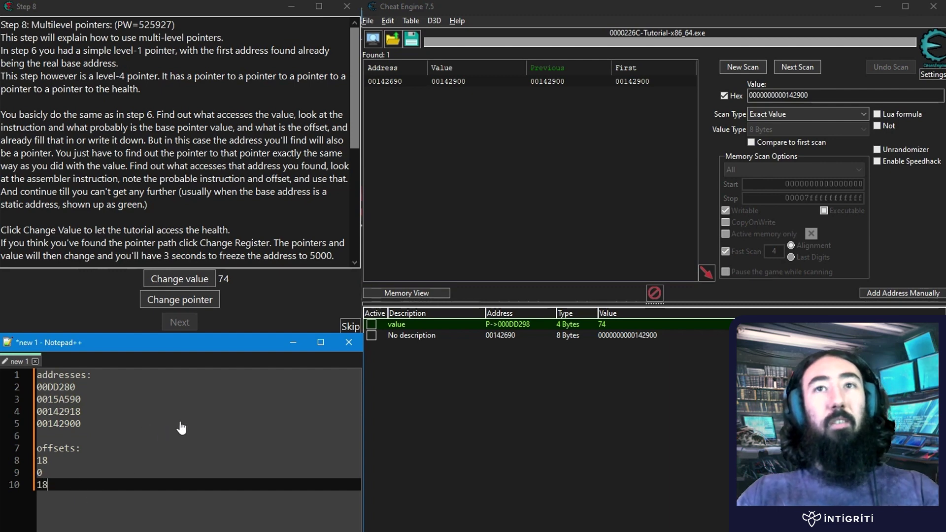
In Cheat Engine, set the "value" record's base pointer to the new record's address 00142690 and add a third offset.
double_click(496, 336)
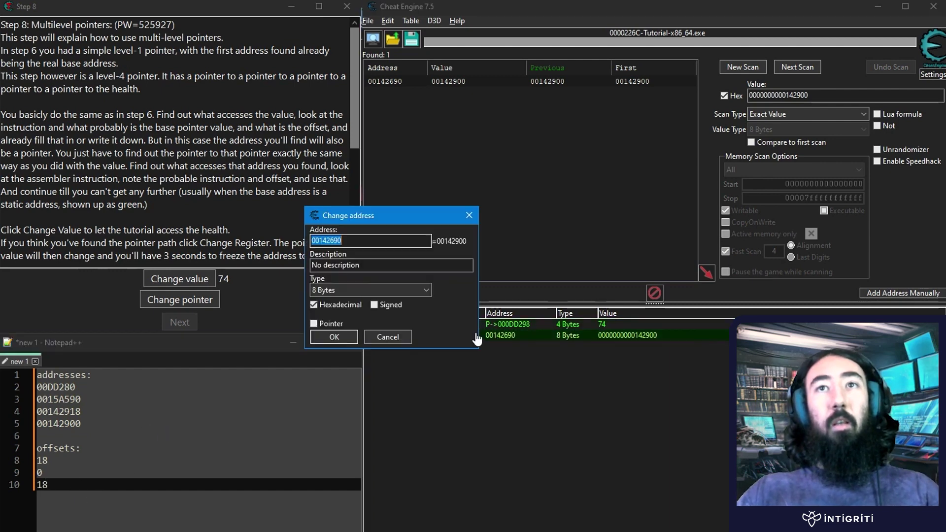
click(345, 337)
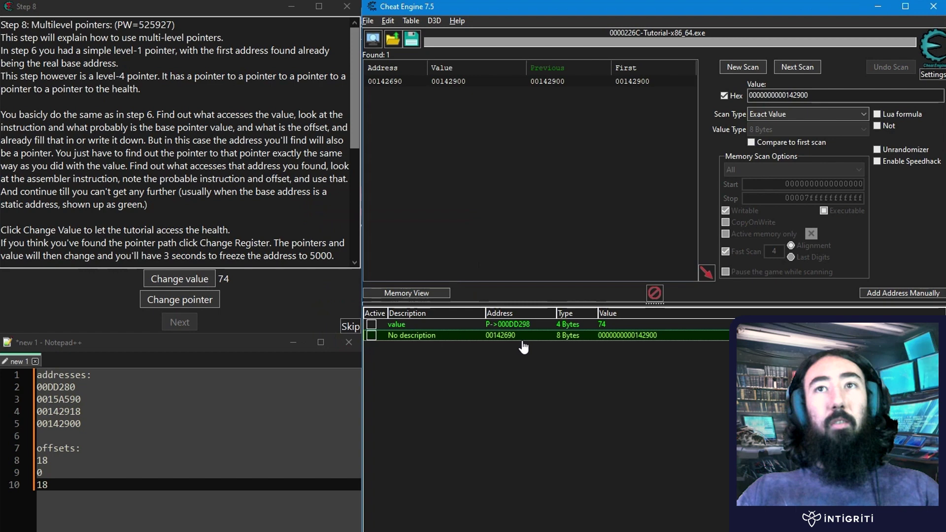
click(507, 325)
right_click(505, 325)
click(491, 326)
double_click(491, 326)
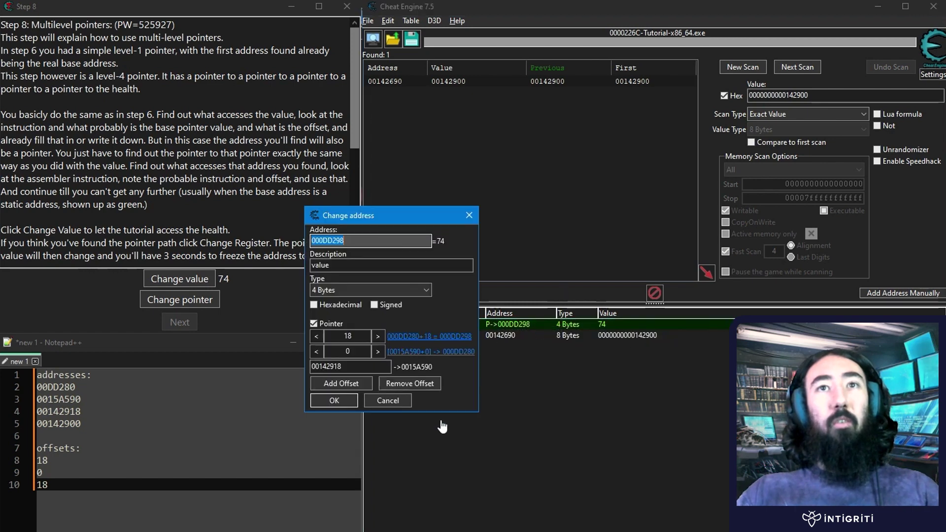
click(384, 367)
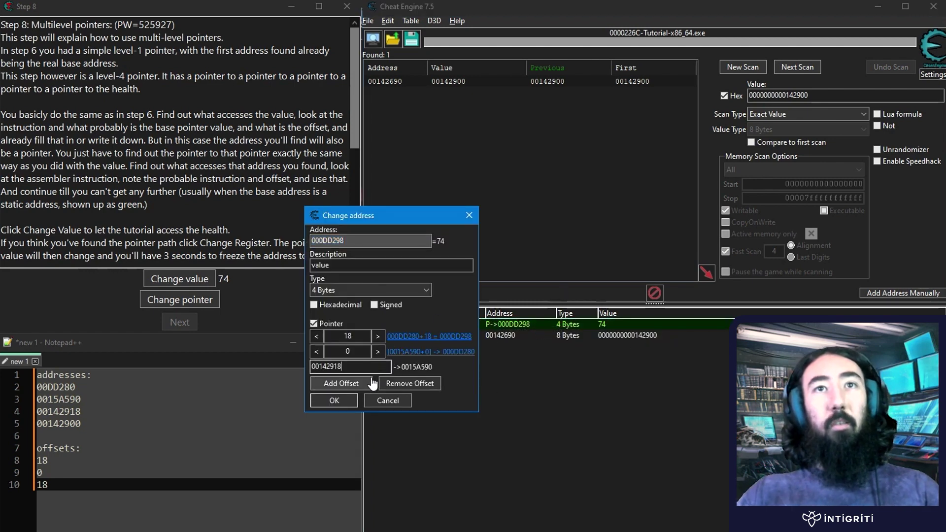
key(ctrl+a)
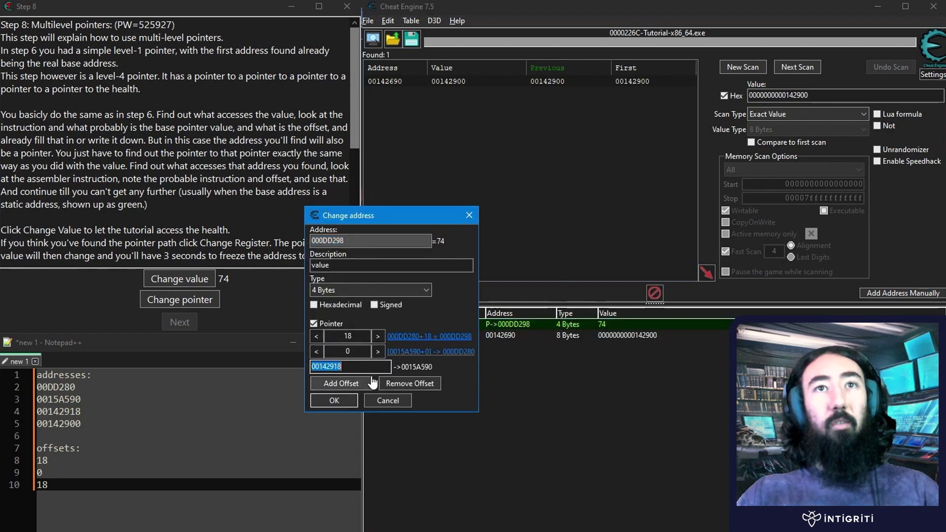
text(00142690)
click(340, 385)
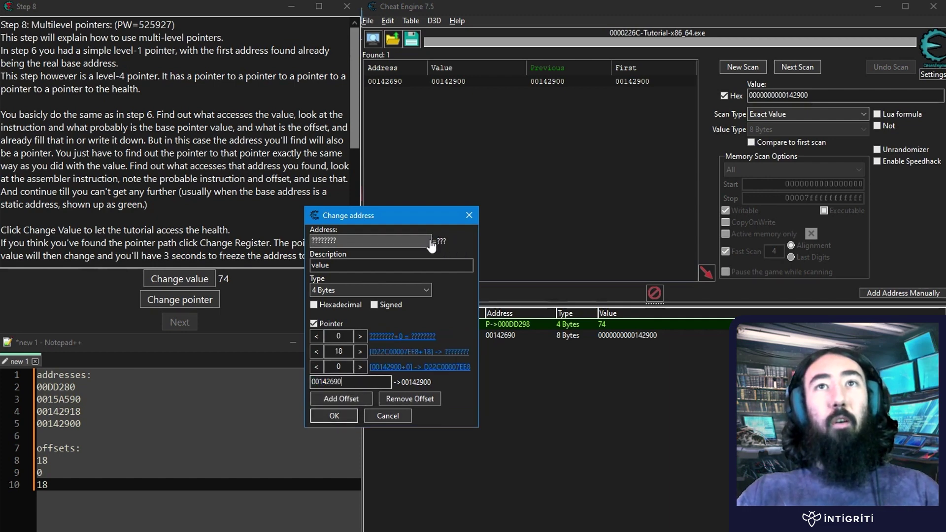
Set the "value" record's three pointer offsets to 18, 0 and 18 from first to last, and apply the change.
double_click(340, 336)
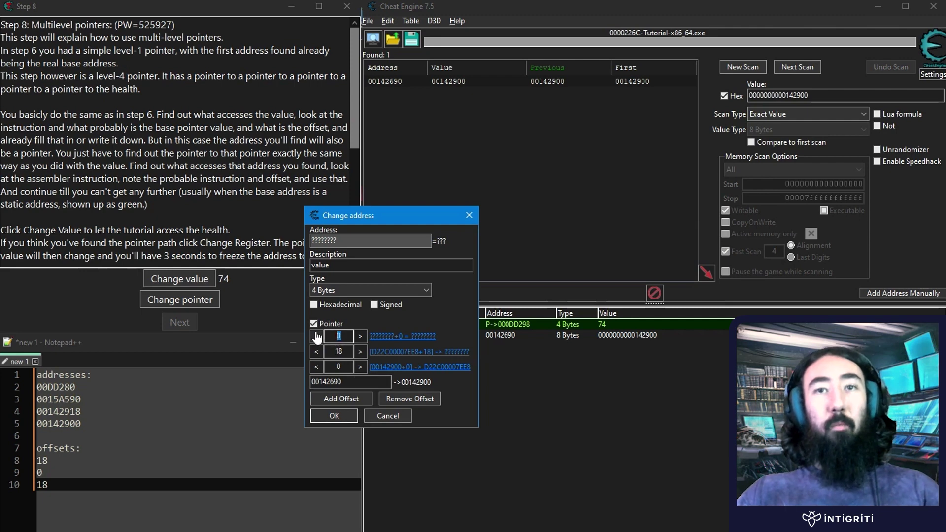
text(18)
double_click(338, 351)
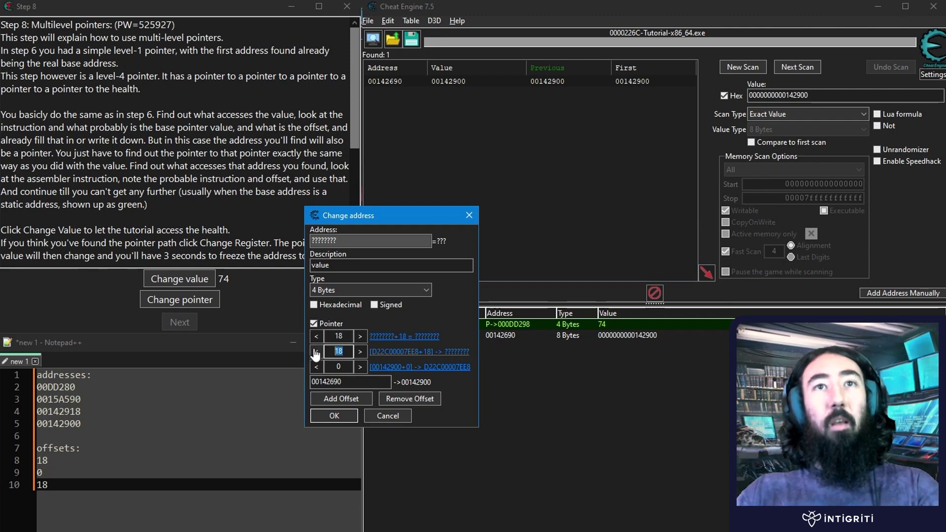
text(0)
double_click(331, 368)
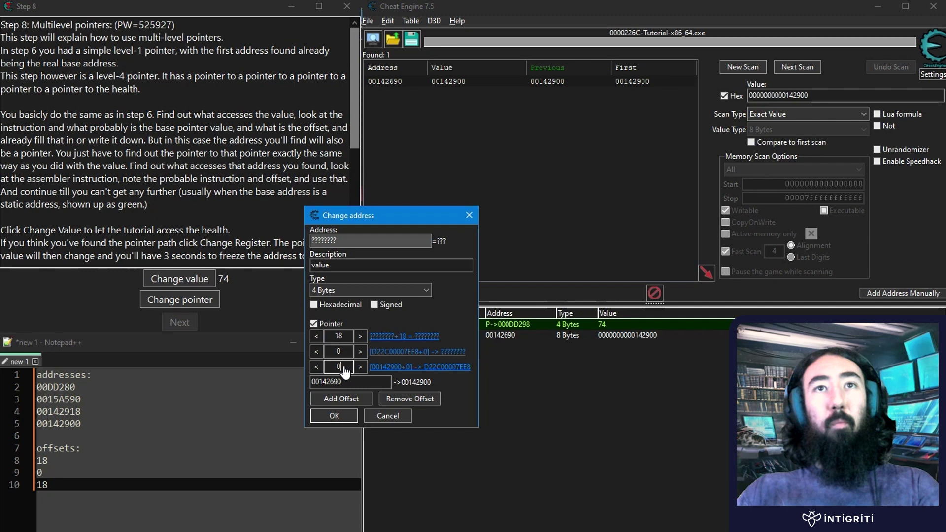
text(18)
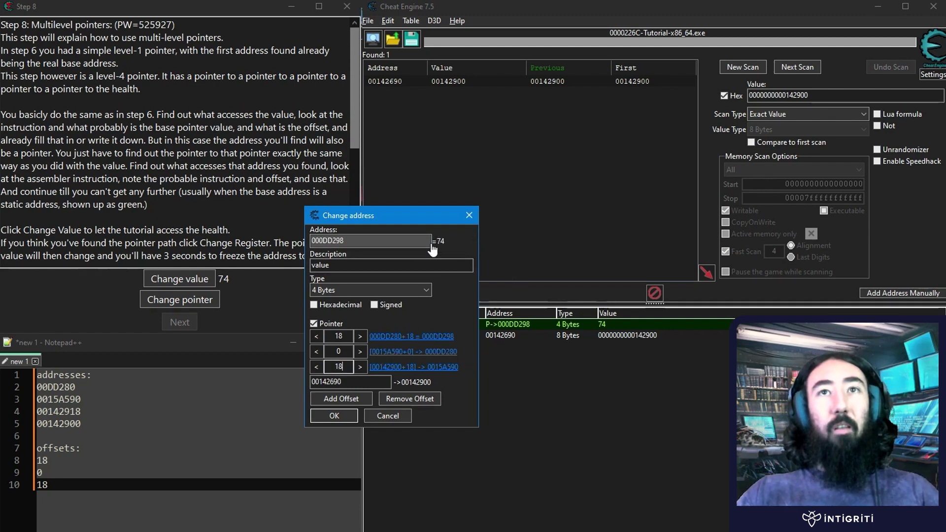
click(334, 415)
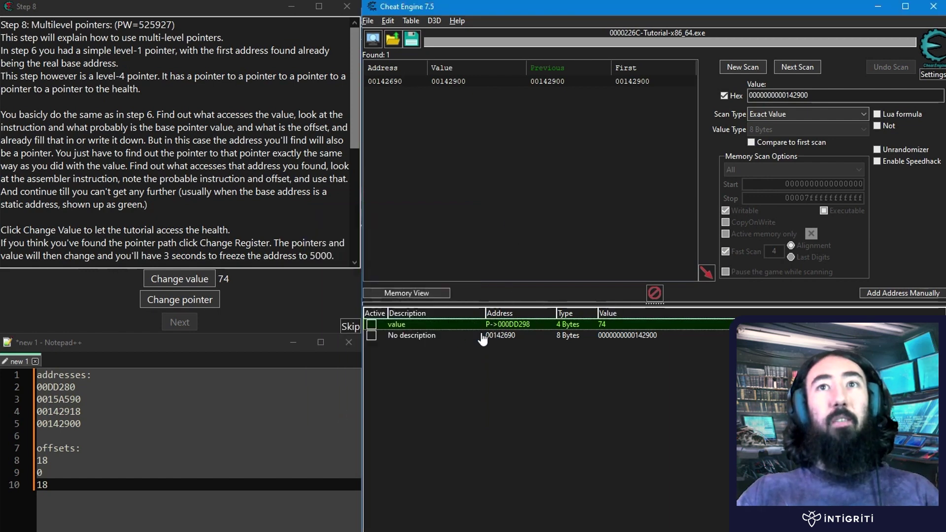
Delete the undescribed 00142690 record from the address list.
click(417, 336)
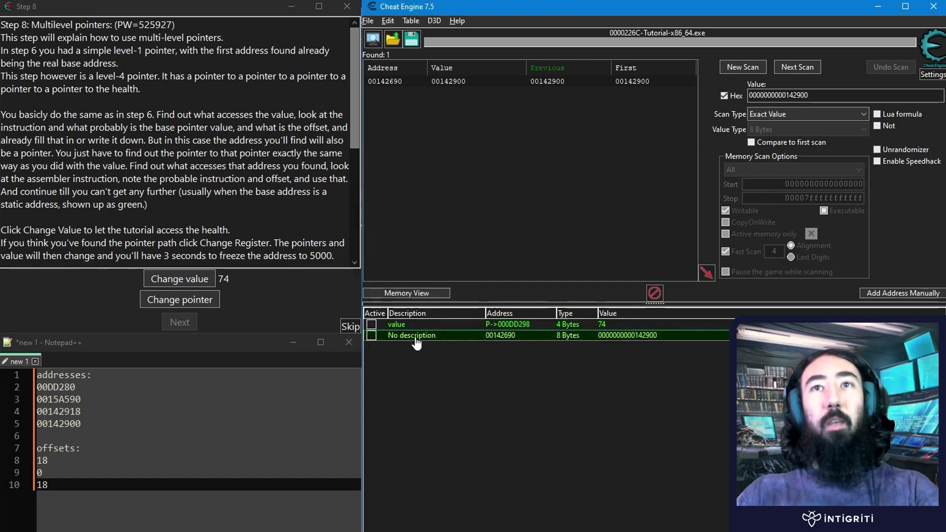
key(Delete)
key(Return)
Find out what accesses the "value" record's pointer, changing the tutorial's value once to capture the instructions.
right_click(440, 325)
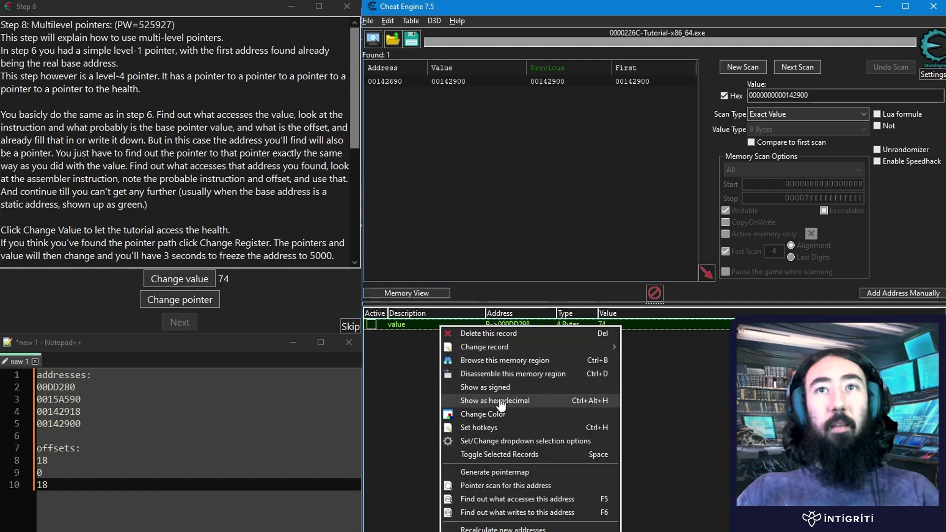
click(491, 499)
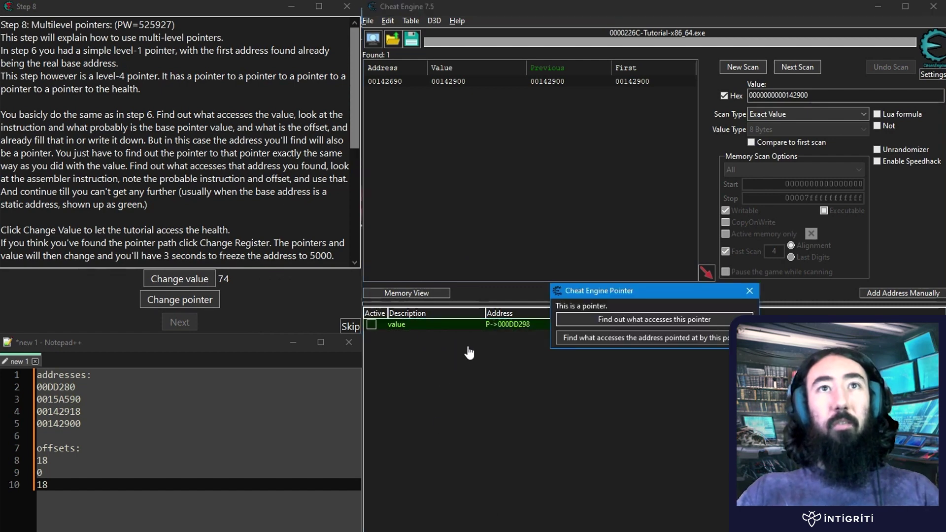
click(616, 318)
click(179, 279)
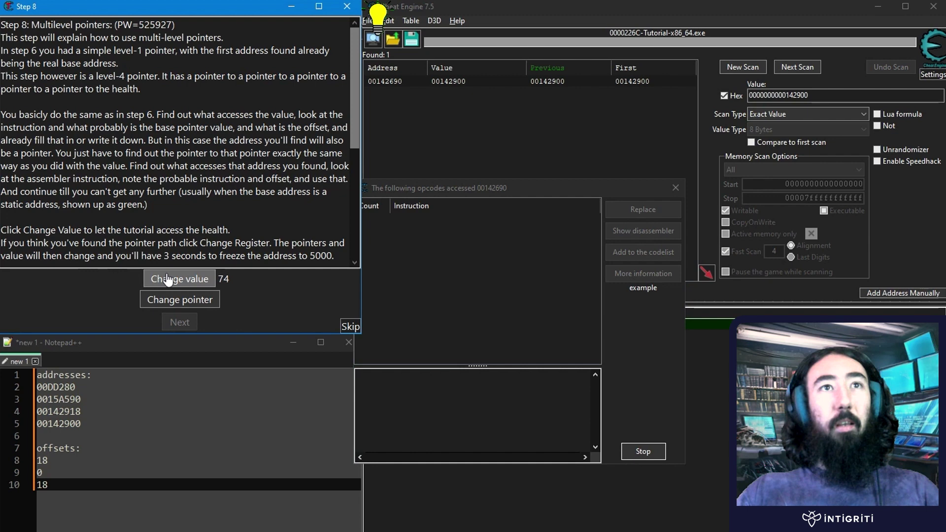
Inspect the captured cmp and mov rsi,[rsi+10] instructions with an enlarged details area, comparing their RSI registers with the noted addresses.
click(458, 188)
click(466, 220)
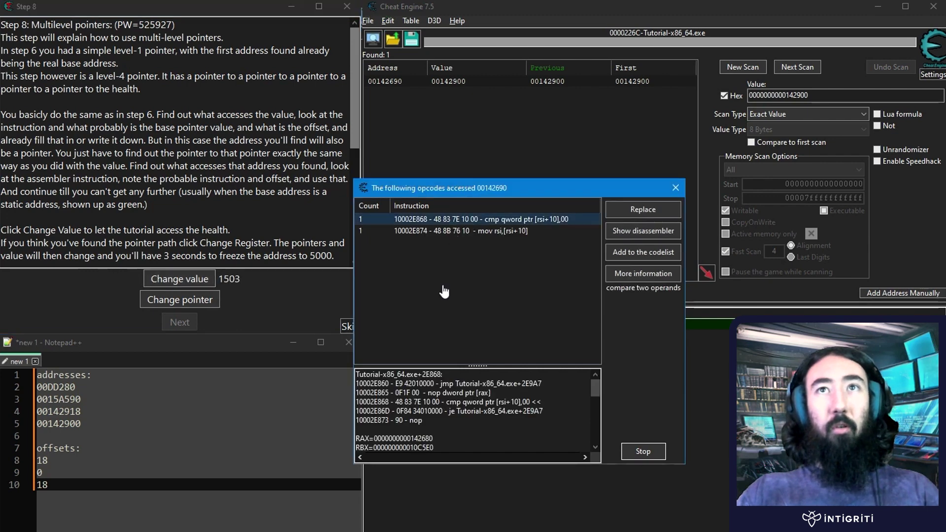
drag(476, 365, 477, 294)
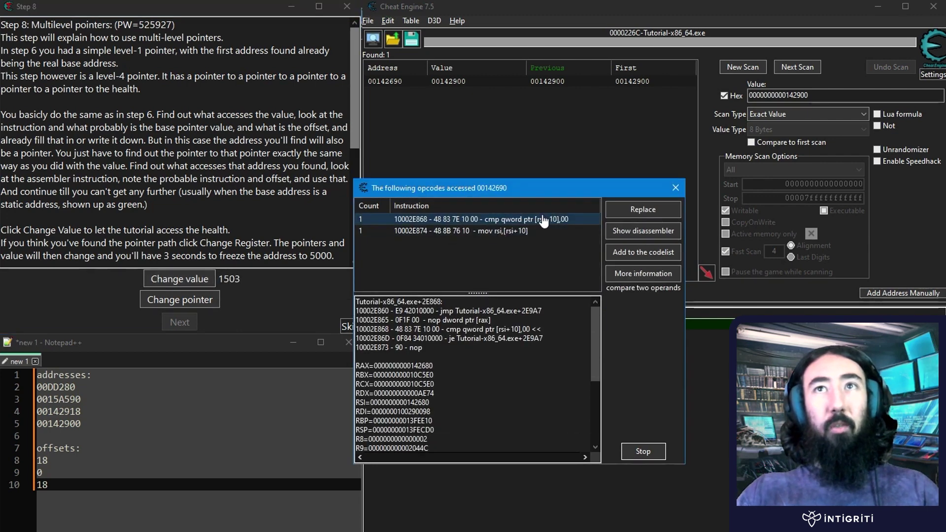
click(508, 231)
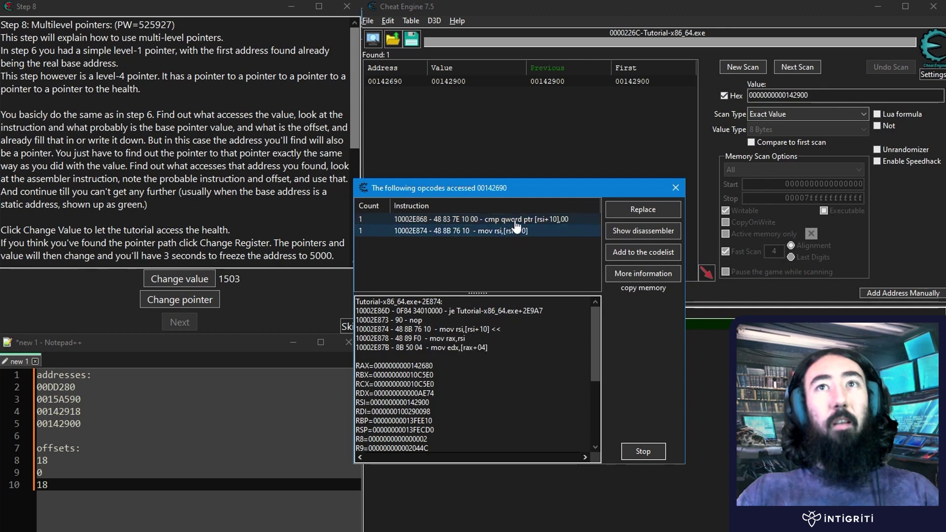
drag(432, 403, 414, 404)
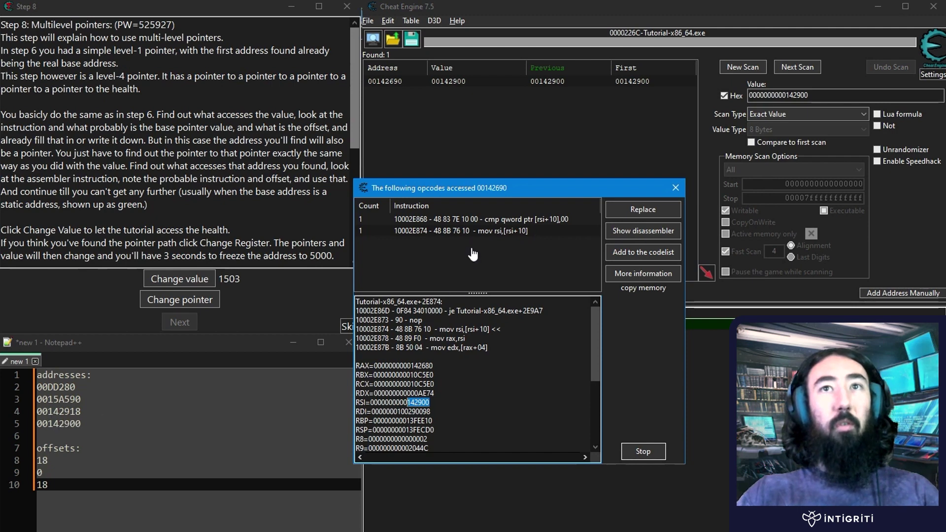
click(471, 219)
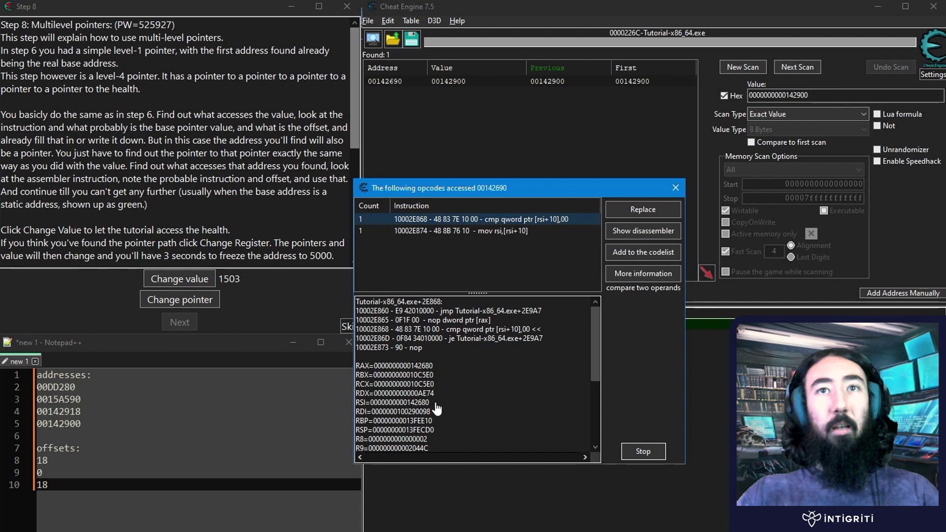
drag(430, 403, 374, 407)
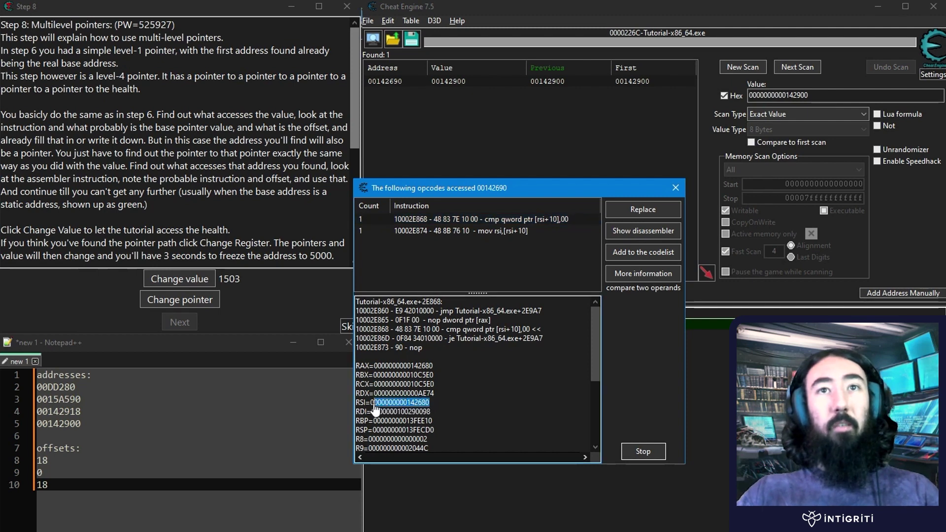
click(642, 451)
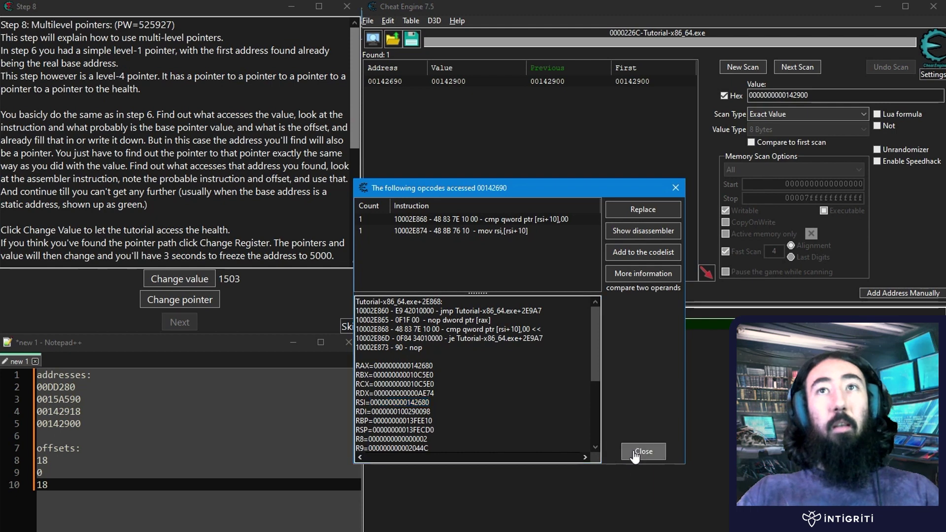
click(643, 451)
In the Notepad++ notes, add the offset 10 and append the address 00142680 without its extra leading zeros.
click(165, 505)
key(Return)
text(10)
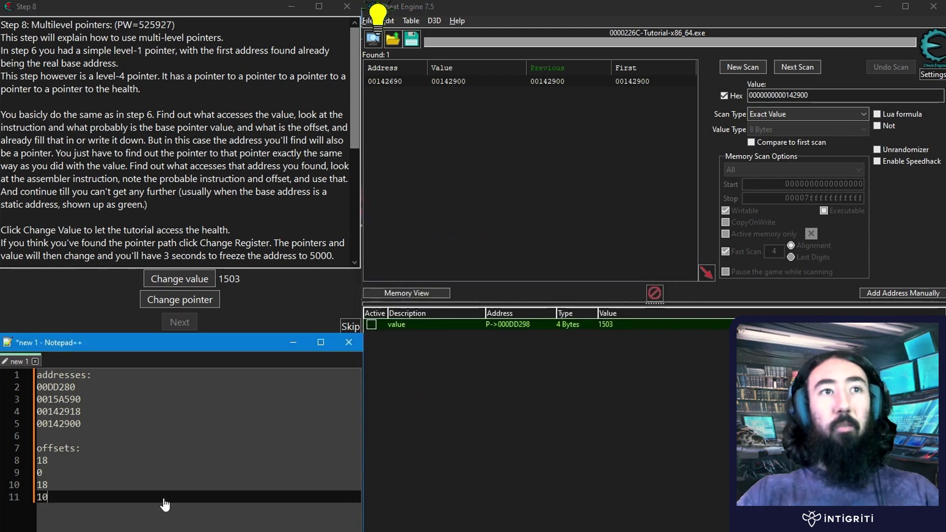
click(105, 425)
key(Return)
key(ctrl+v)
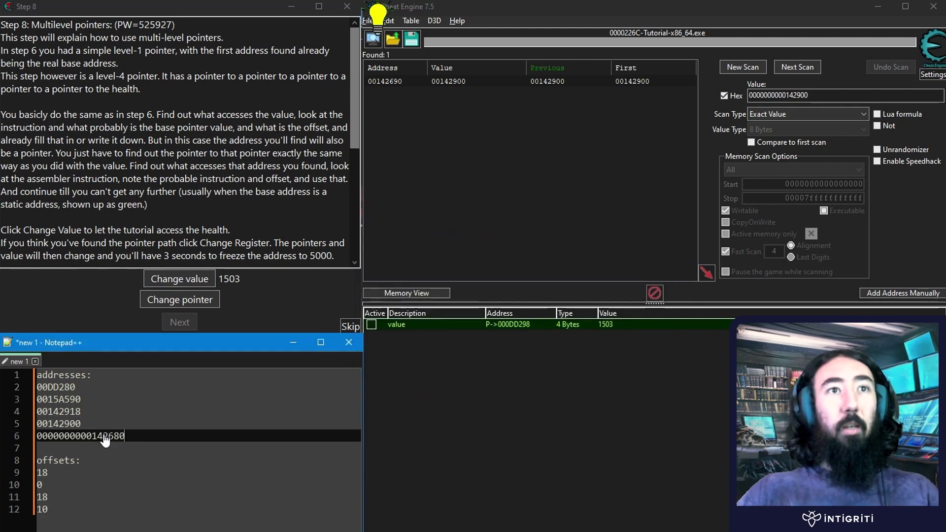
drag(82, 435, 17, 442)
key(BackSpace)
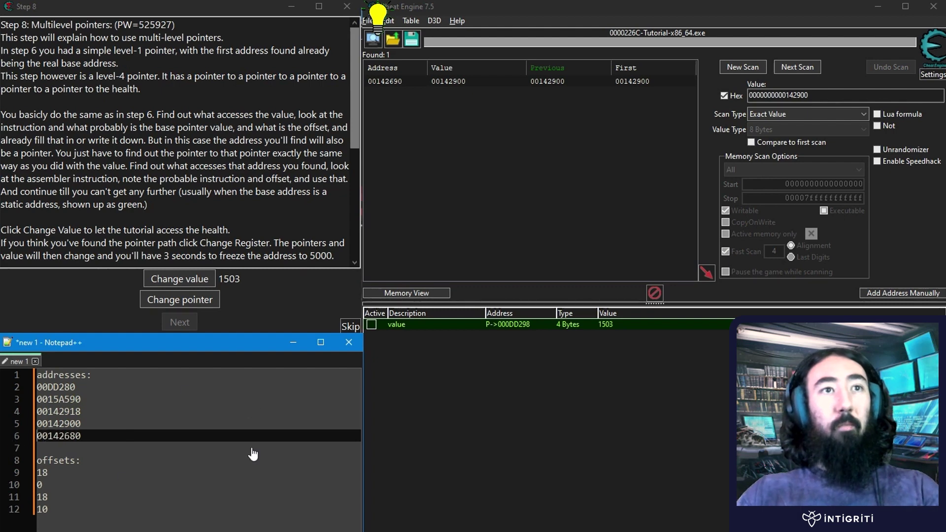
double_click(830, 98)
key(ctrl+v)
click(743, 67)
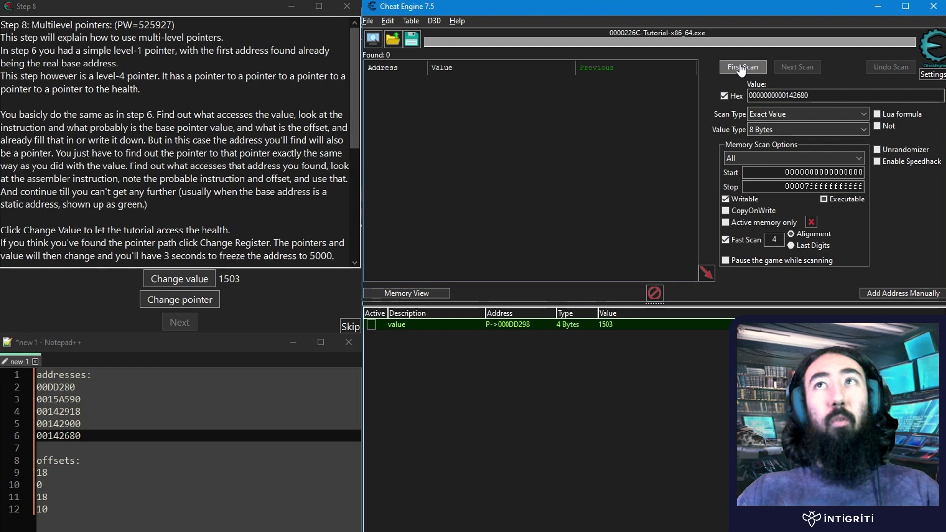
click(741, 67)
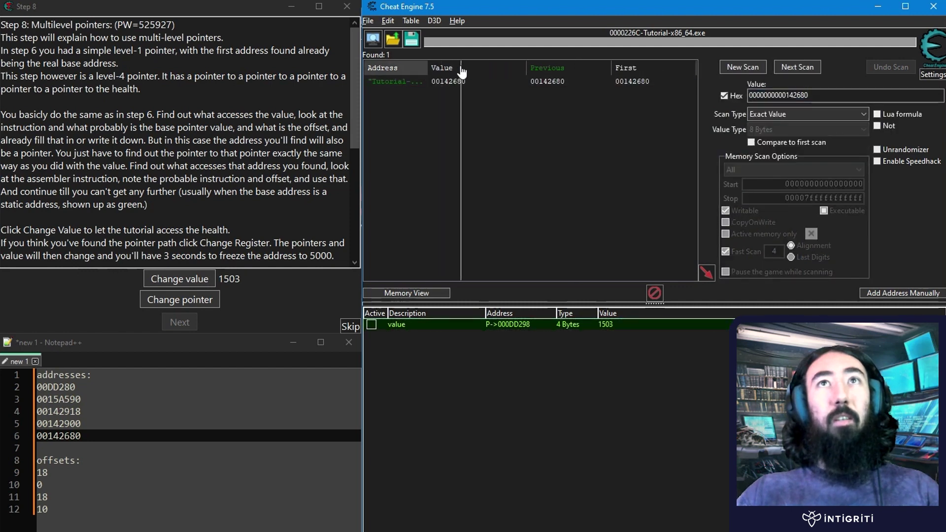
Widen the scan results' Address column to read the static address "Tutorial-x86_64.exe"+325B00, and add it to the address list.
drag(461, 72, 508, 81)
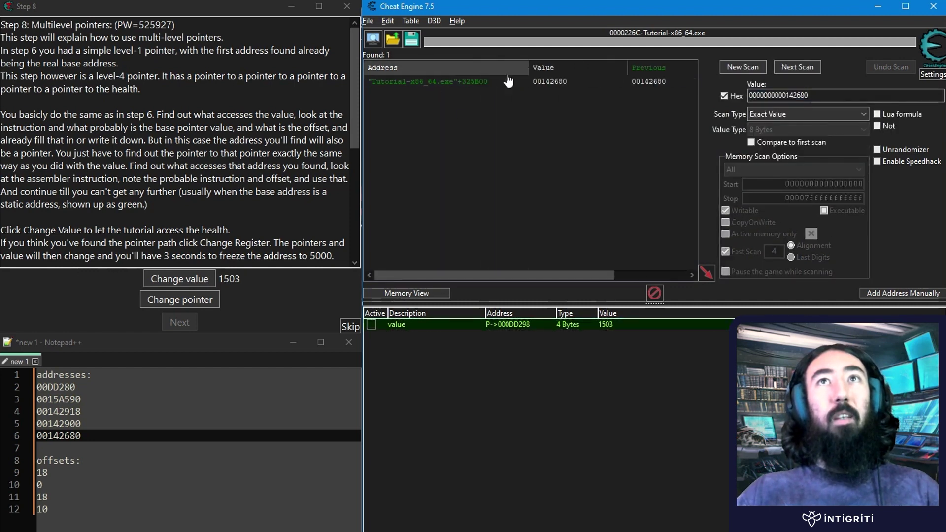
click(431, 83)
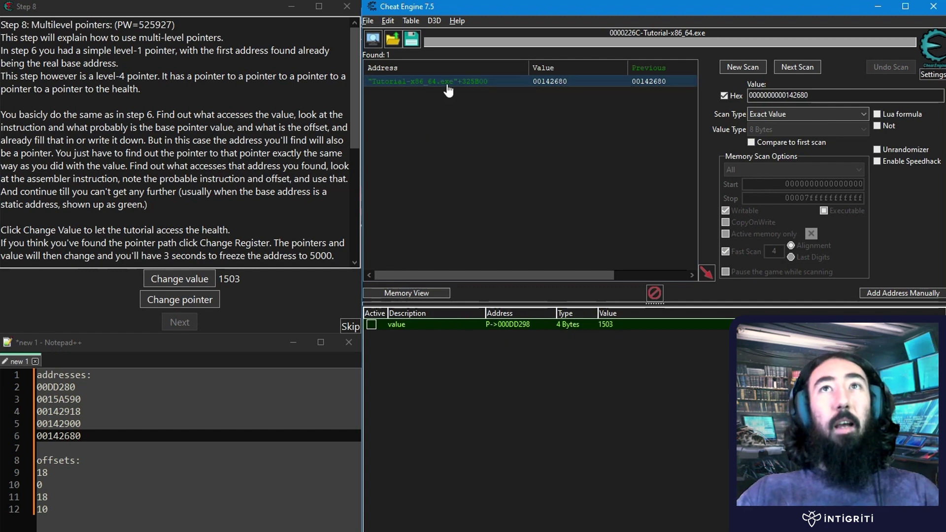
double_click(426, 85)
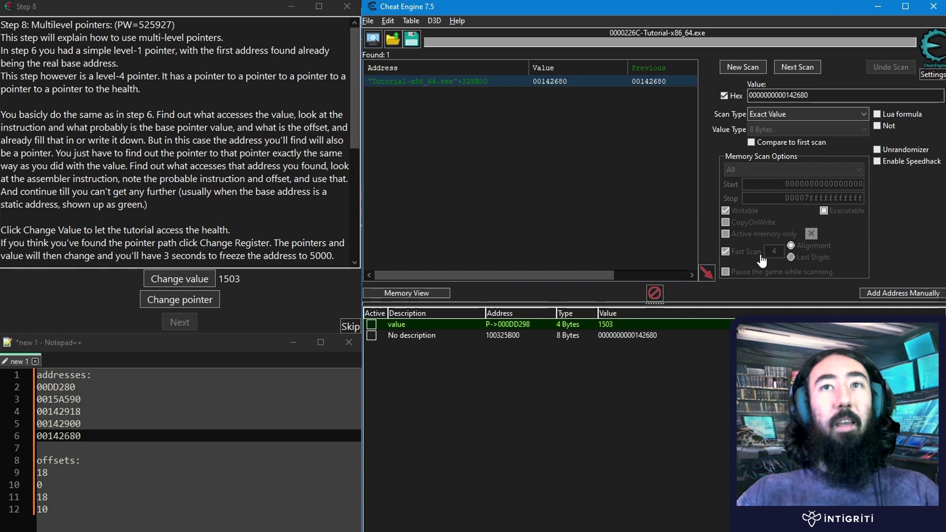
Copy the address expression "Tutorial-x86_64.exe"+325B00 from the undescribed record and close its address settings.
double_click(501, 338)
key(ctrl+c)
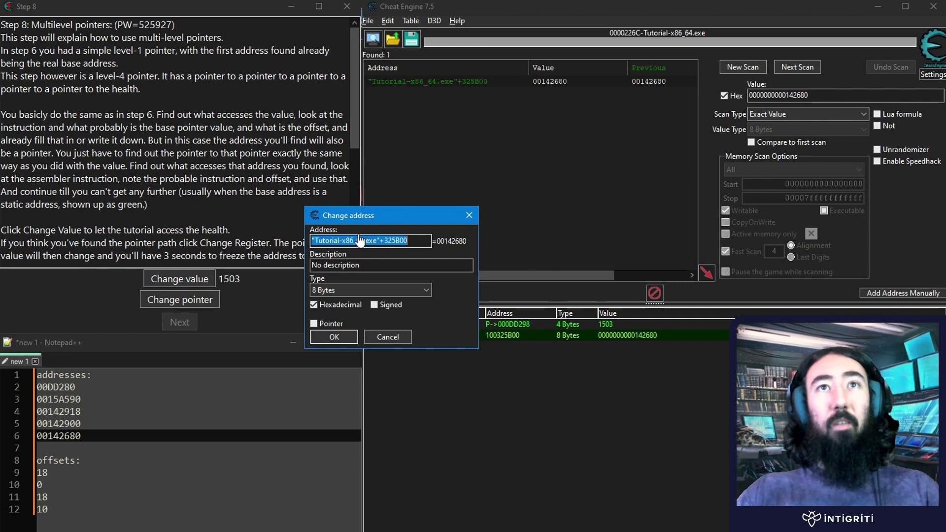
click(334, 337)
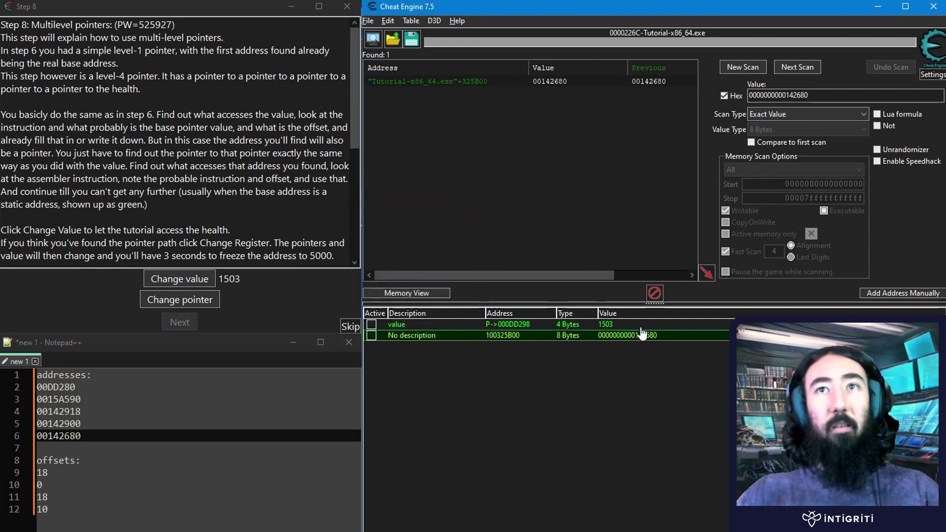
Add a fourth offset to the "value" pointer record and set its base address to "Tutorial-x86_64.exe"+325B00.
right_click(513, 324)
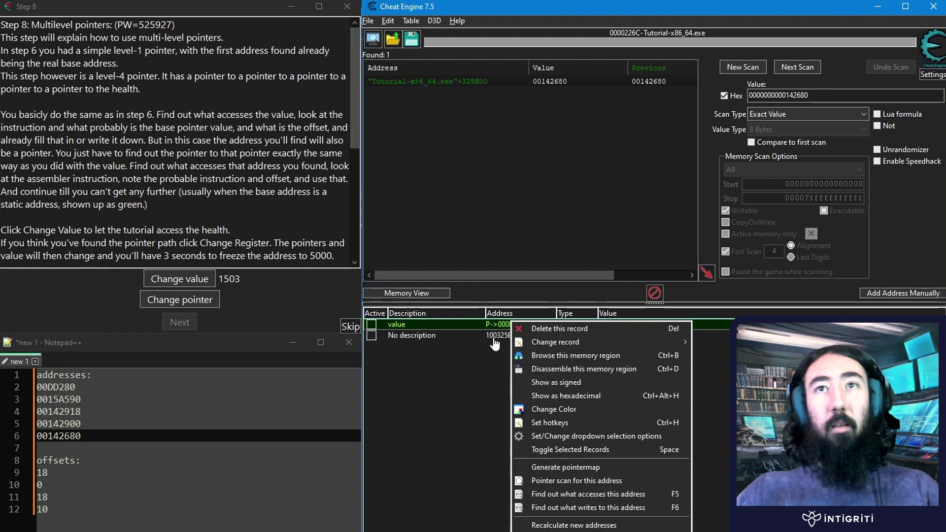
double_click(498, 326)
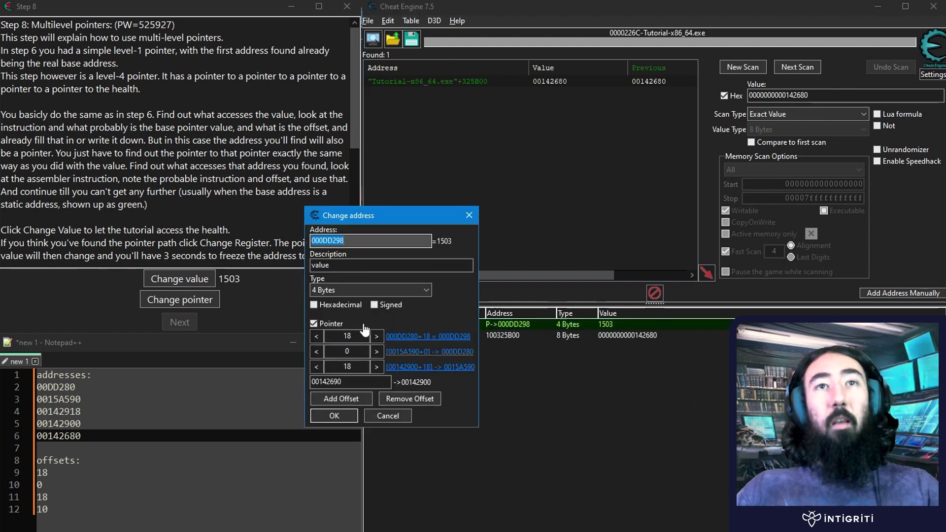
click(340, 400)
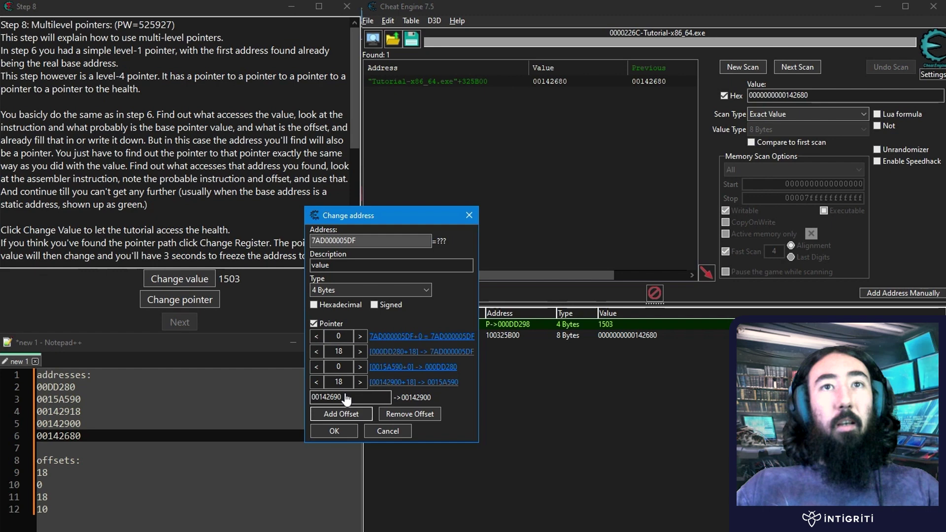
double_click(347, 399)
key(ctrl+v)
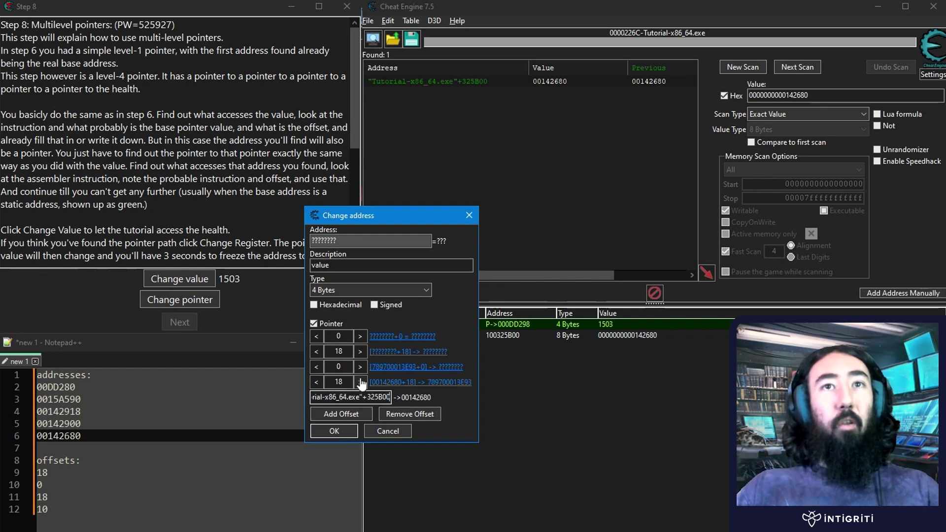
Set the pointer's four offsets, in displayed order, to 18, 0, 18 and 10, and apply the address change.
double_click(337, 336)
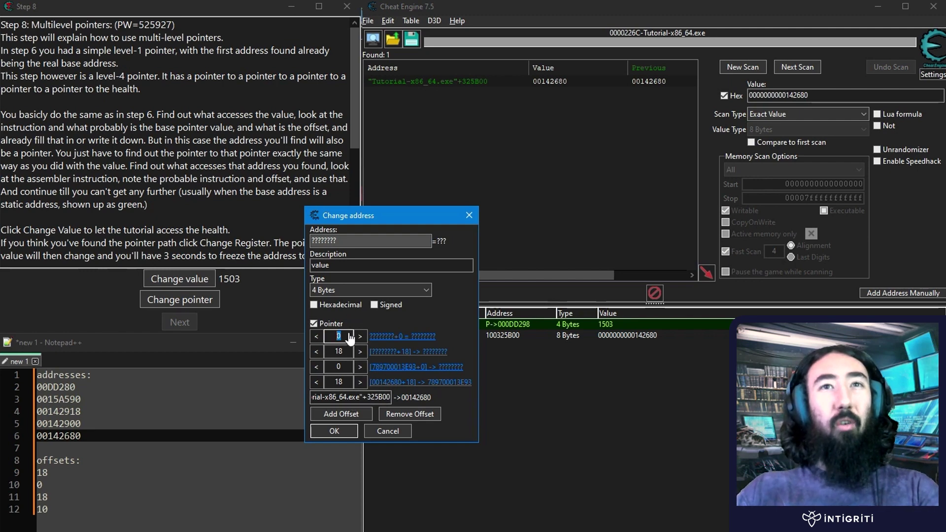
text(18)
double_click(338, 350)
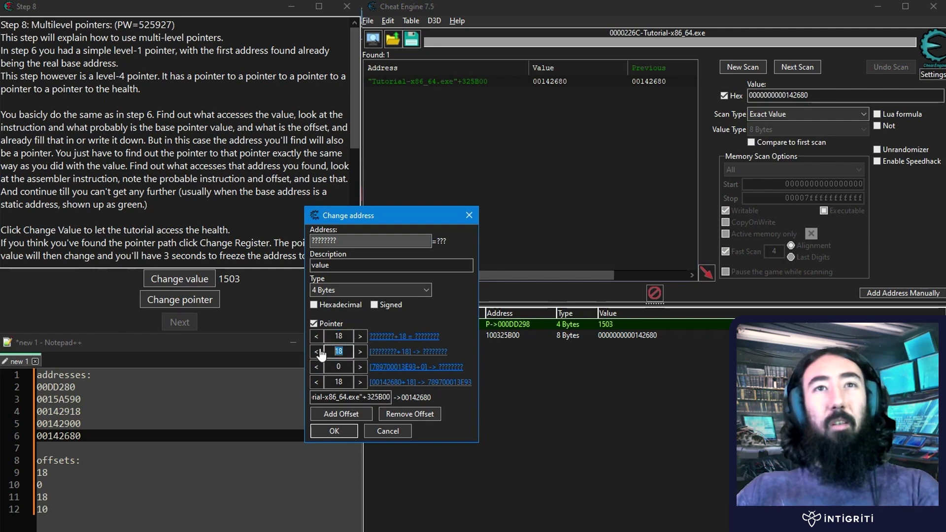
text(0)
double_click(345, 367)
text(18)
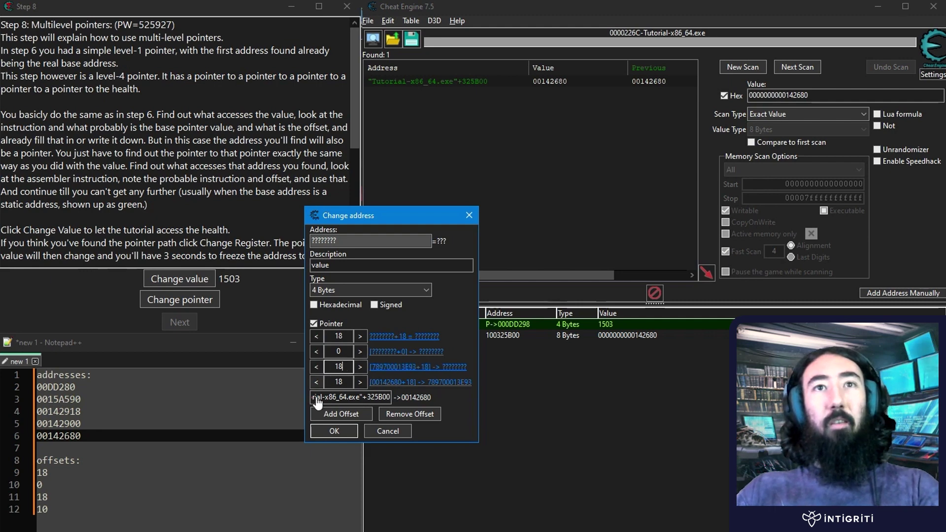
double_click(338, 381)
text(10)
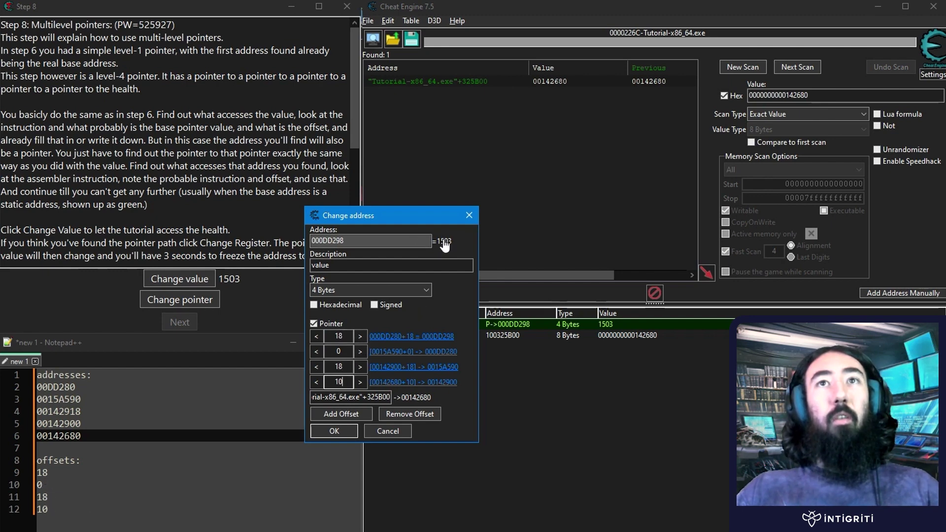
click(333, 432)
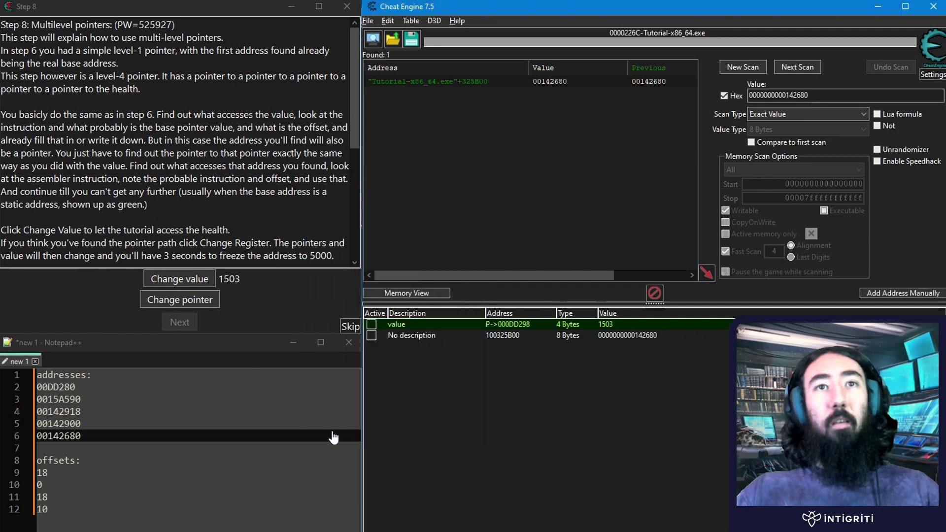
Delete the undescribed 100325B00 record from the address list.
click(464, 337)
key(Delete)
key(Return)
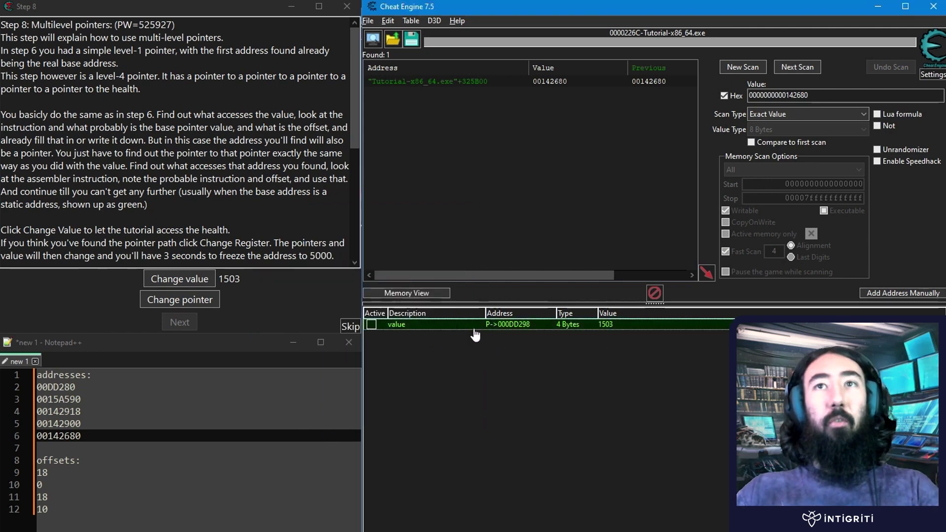
Review the "value" record's pointer chain and the tutorial's instructions on freezing the address.
double_click(511, 324)
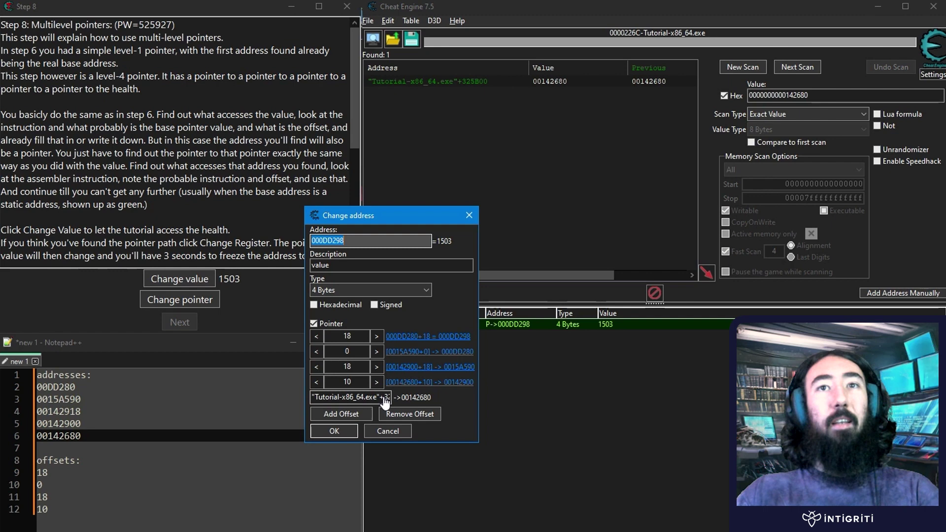
click(335, 435)
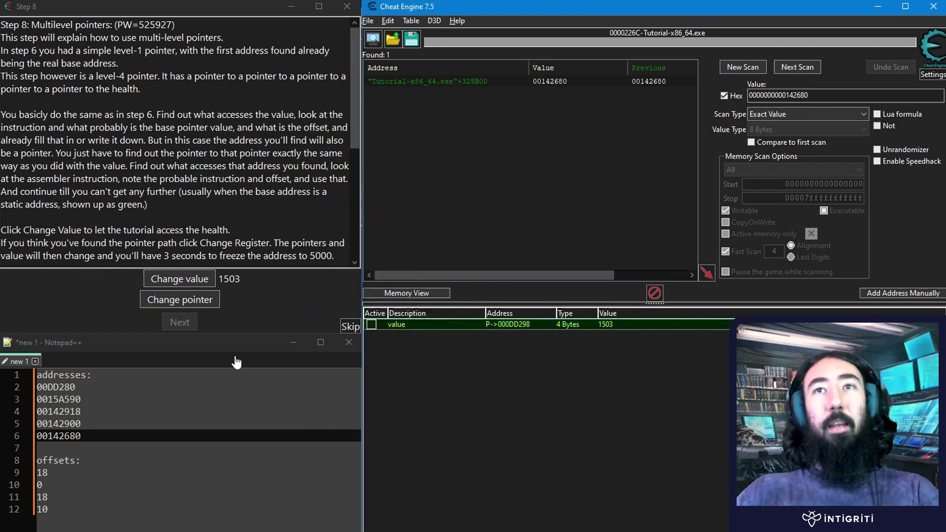
click(327, 248)
drag(327, 247, 253, 284)
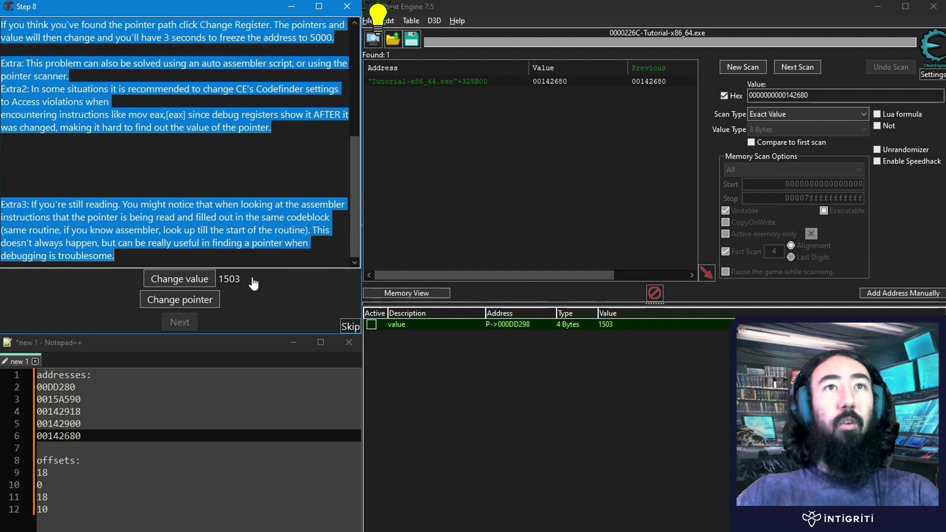
click(241, 185)
scroll(240, 185, up, 6)
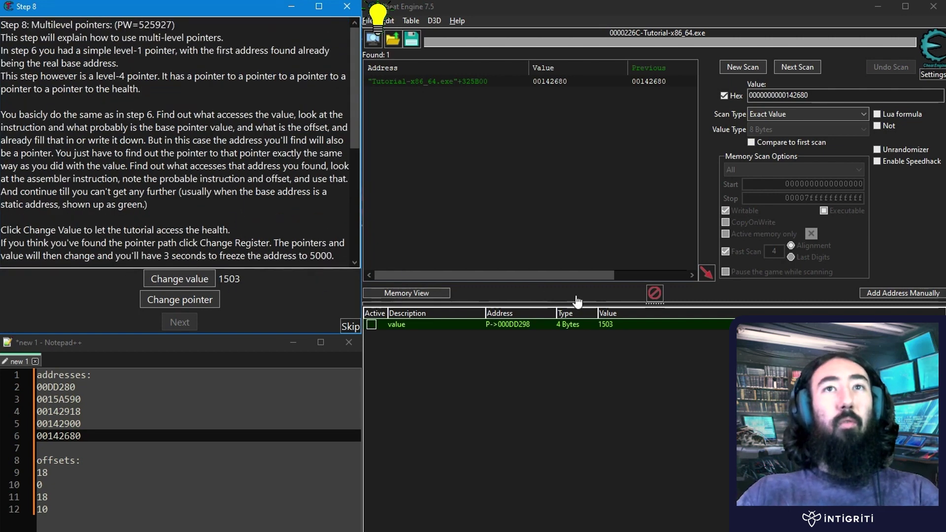
Freeze the "value" record and set its value to 5000.
click(371, 329)
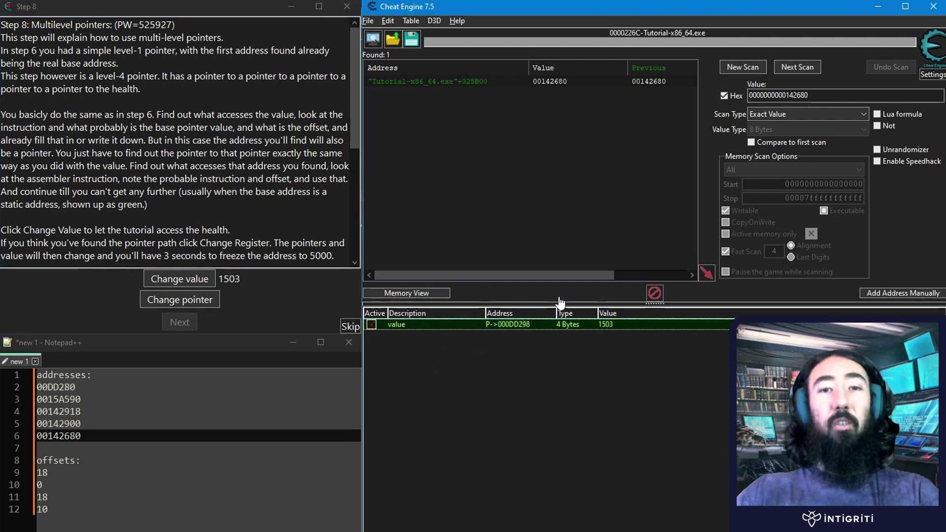
double_click(605, 325)
text(5000)
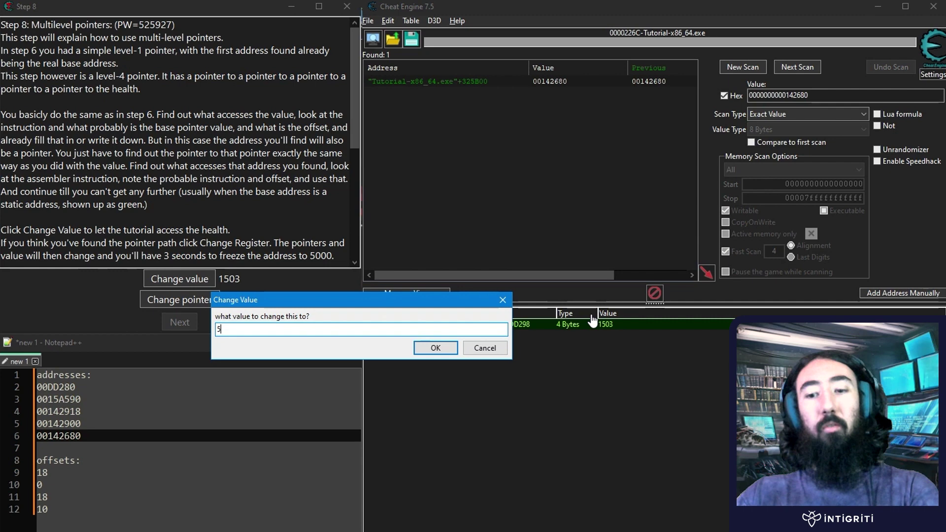
click(435, 347)
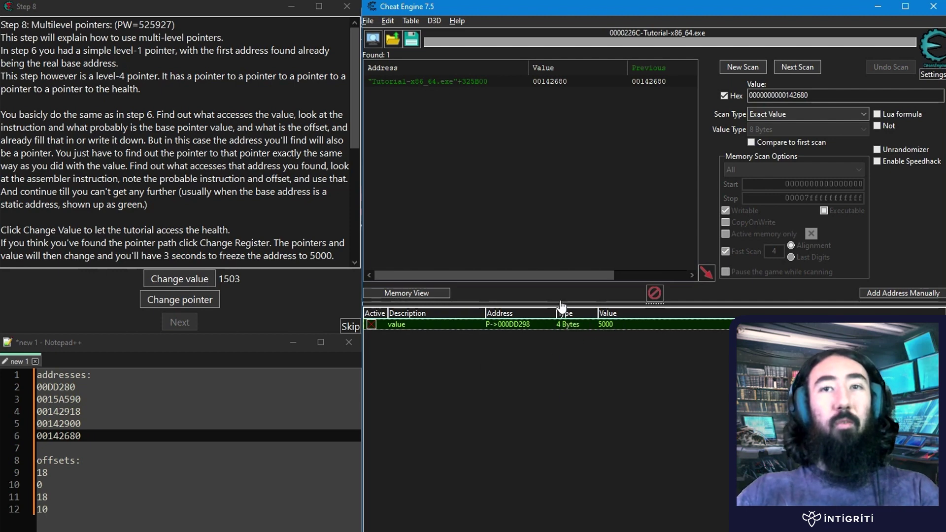
Change the tutorial's pointer repeatedly while the "value" record stays frozen at 5000.
click(180, 299)
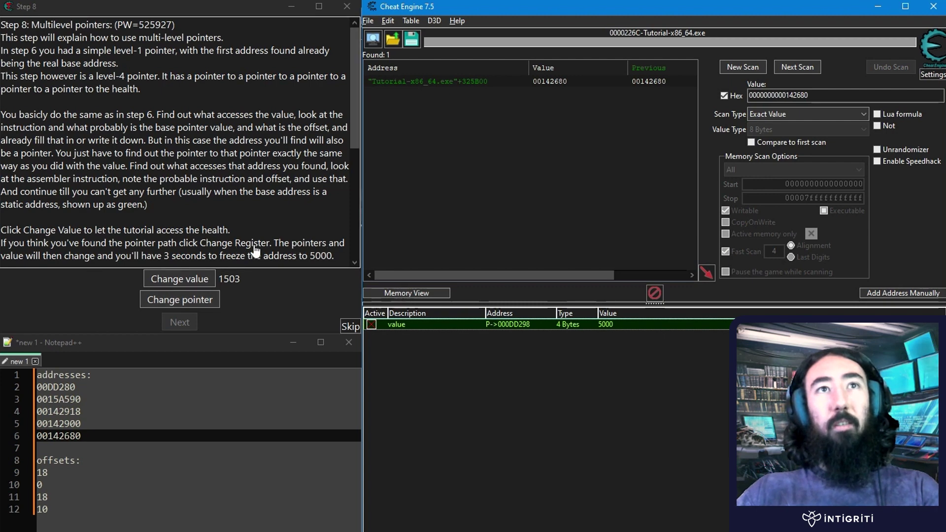
click(179, 299)
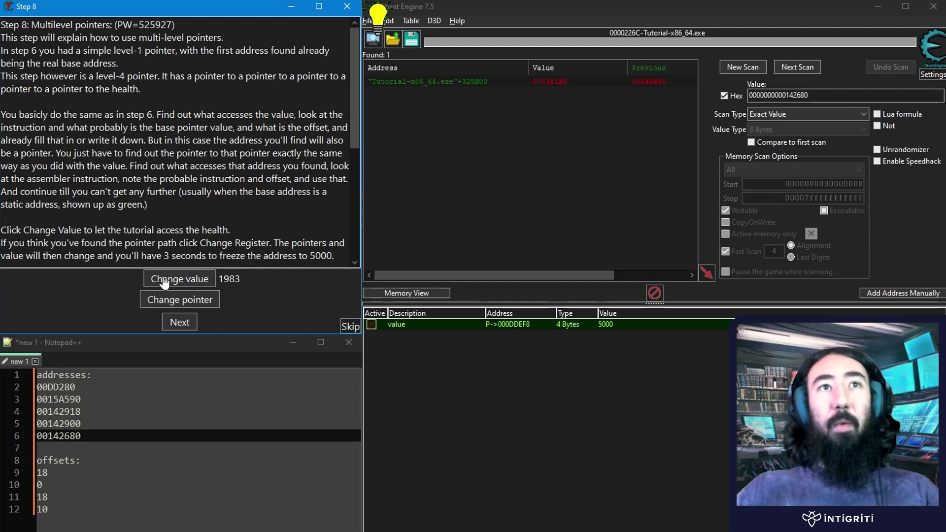
click(161, 301)
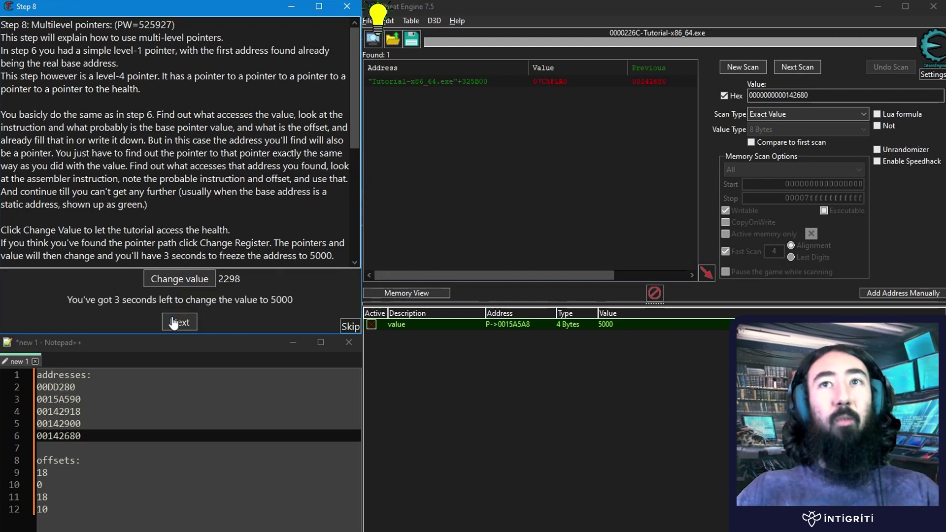
Unfreeze the "value" record and test it by changing the tutorial's pointer and value several more times.
click(372, 321)
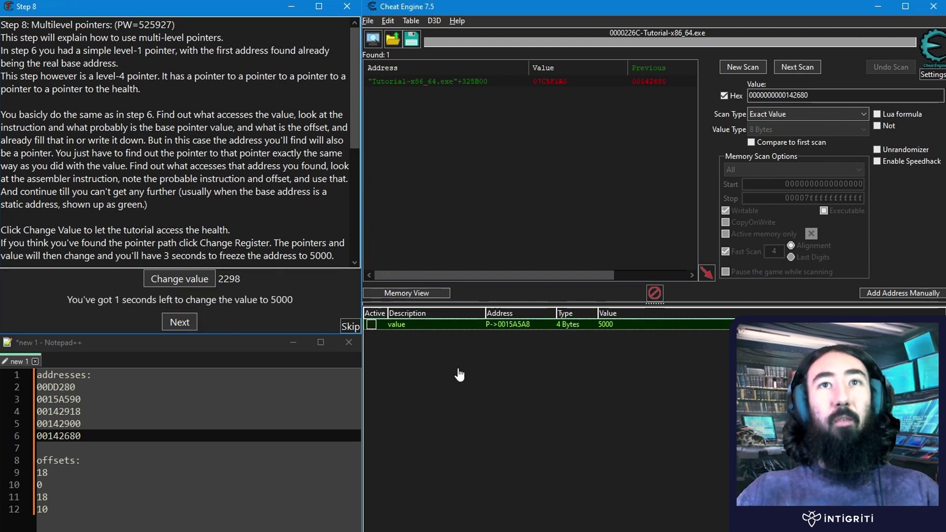
click(180, 300)
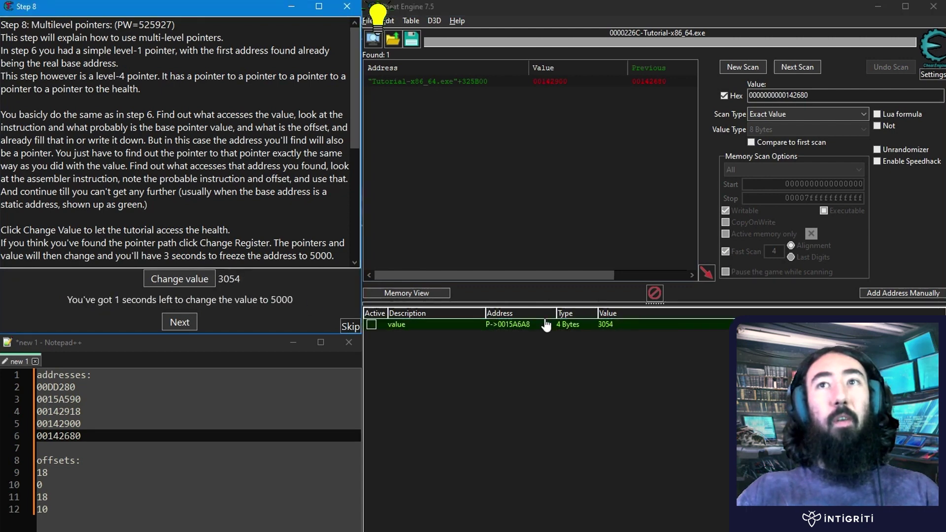
click(173, 280)
click(171, 282)
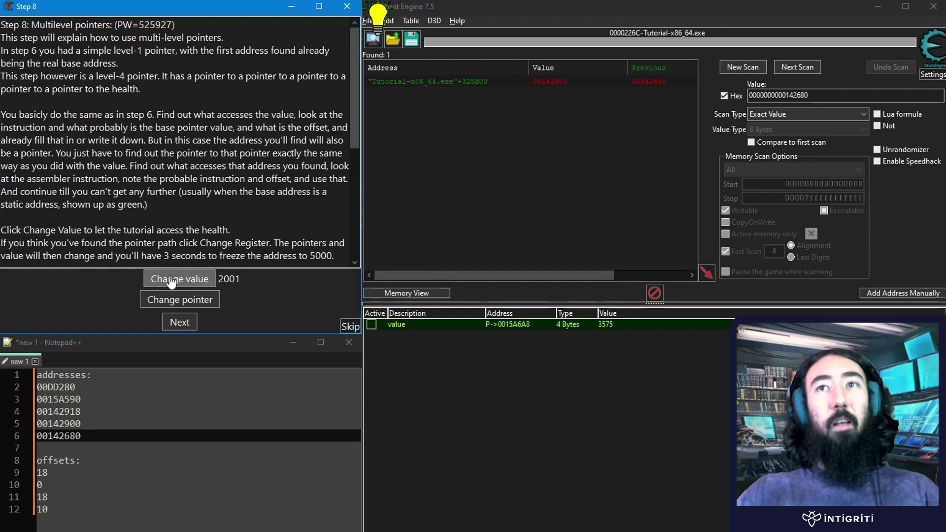
click(172, 300)
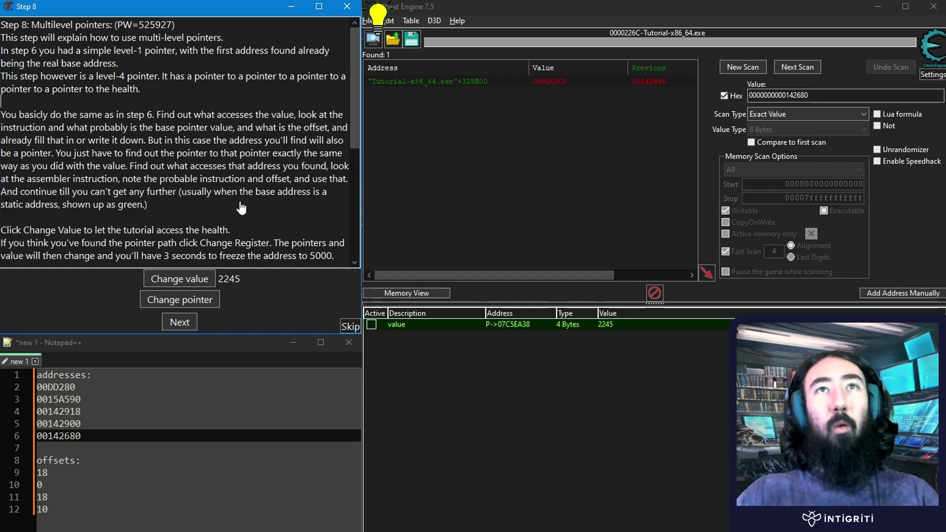
scroll(241, 208, down, 6)
scroll(243, 212, up, 6)
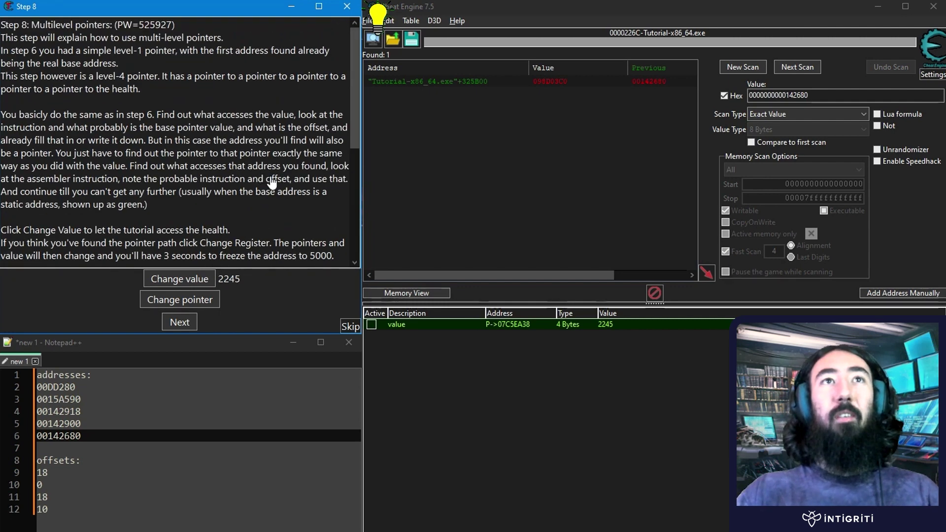
click(633, 303)
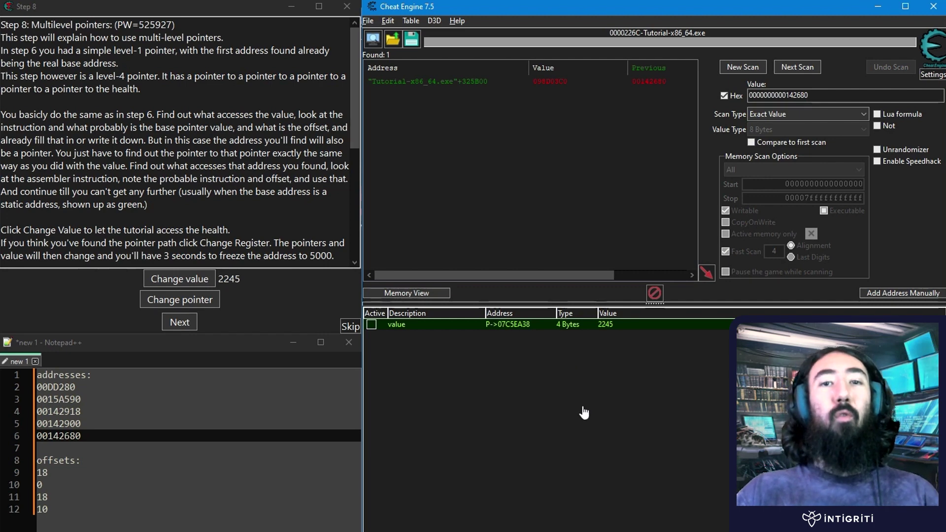
Delete the "value" pointer record from the address list.
click(480, 327)
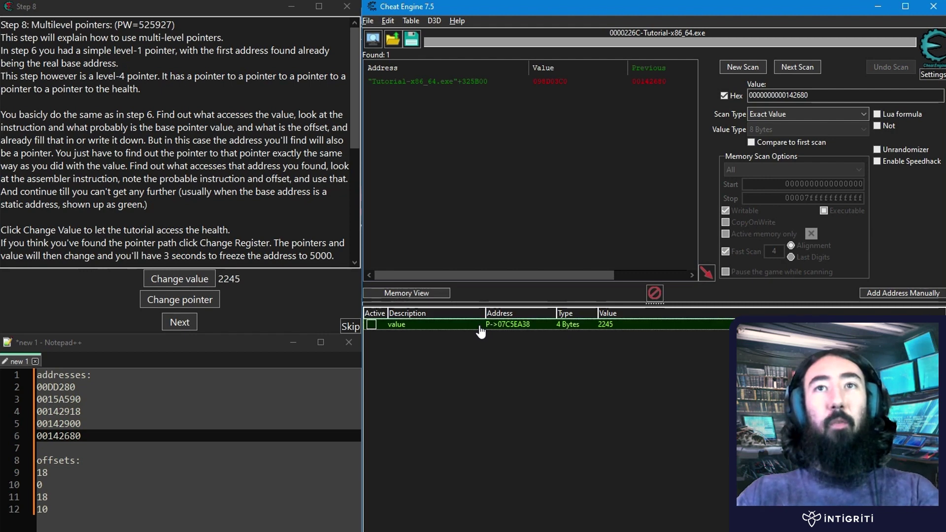
key(Delete)
key(Return)
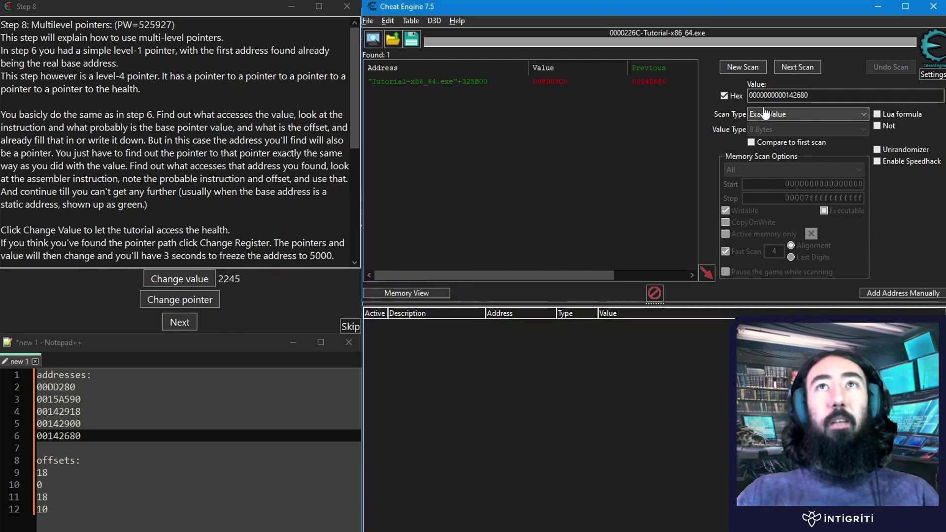
Reset the memory scan, set its value type to 4 Bytes, and turn off hexadecimal input.
click(742, 66)
click(788, 129)
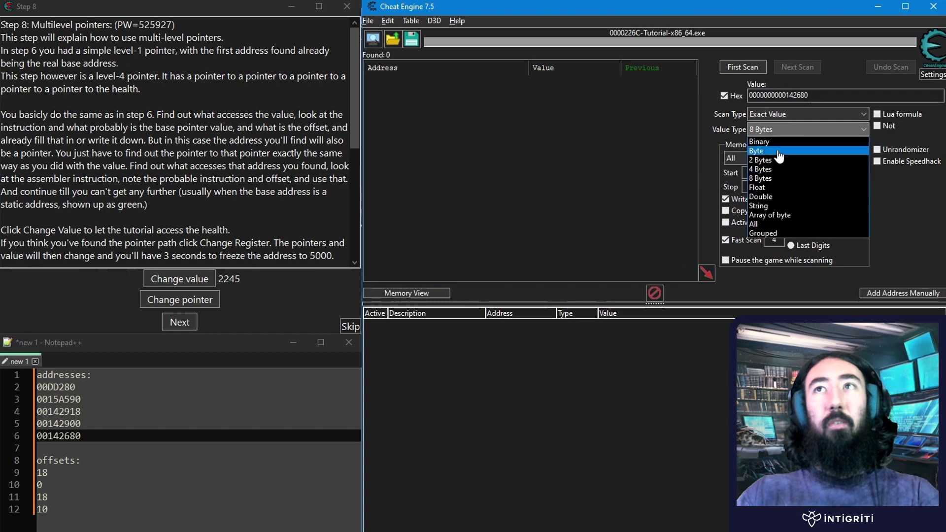
click(761, 169)
click(725, 96)
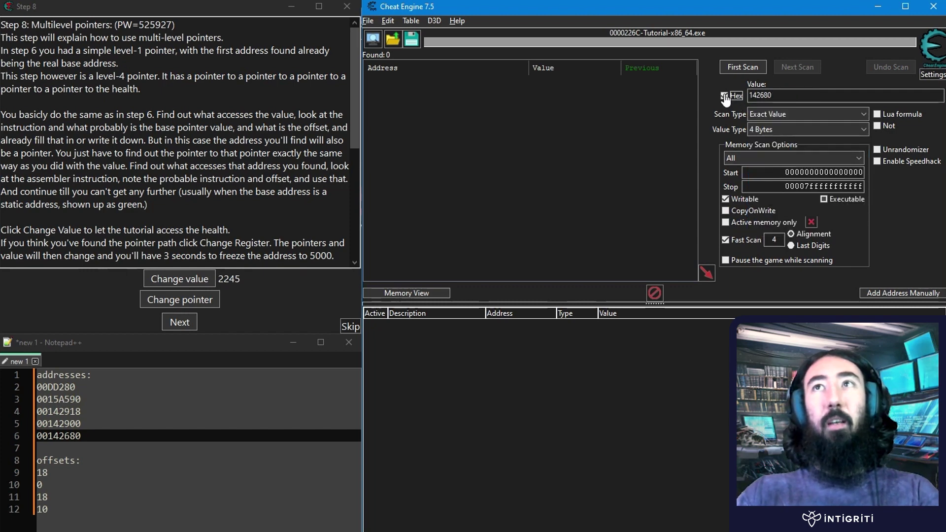
click(725, 96)
Change the tutorial's pointer and run a first exact-value scan for 3187.
click(215, 302)
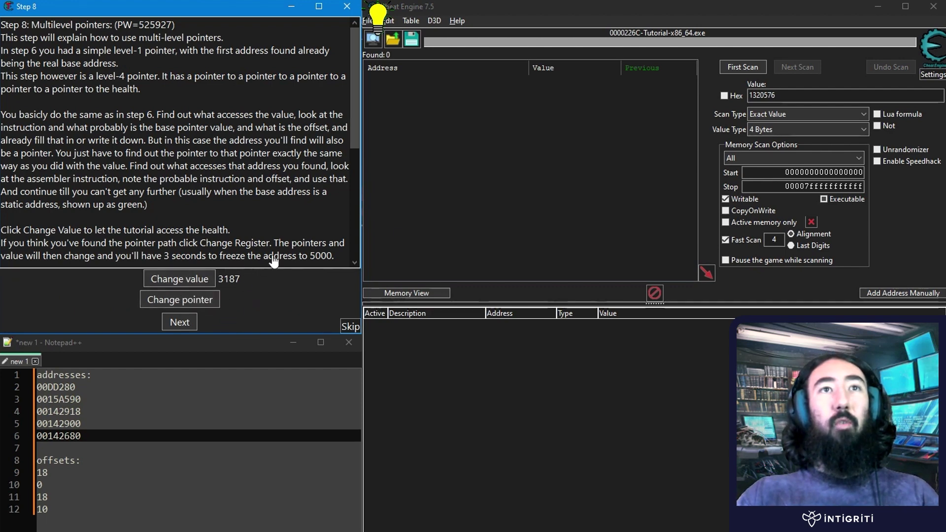
double_click(761, 95)
text(3)
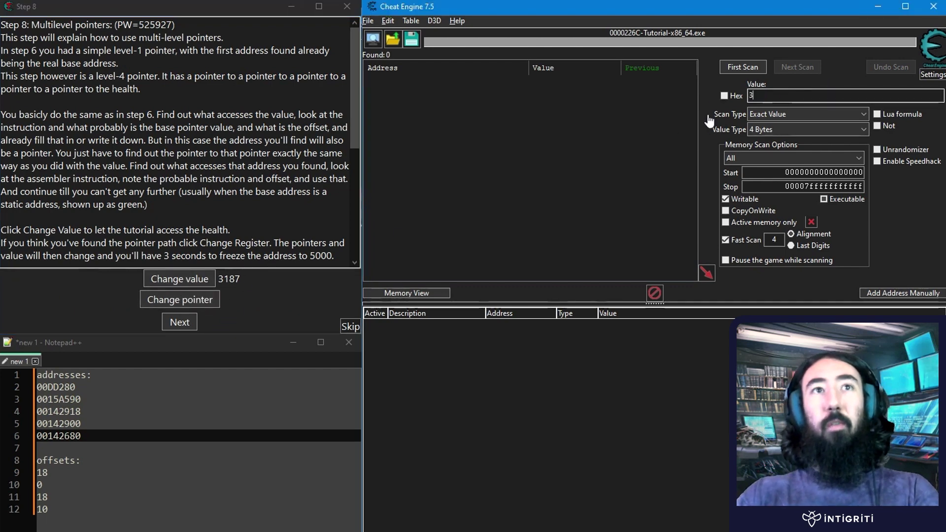
text(187)
click(742, 67)
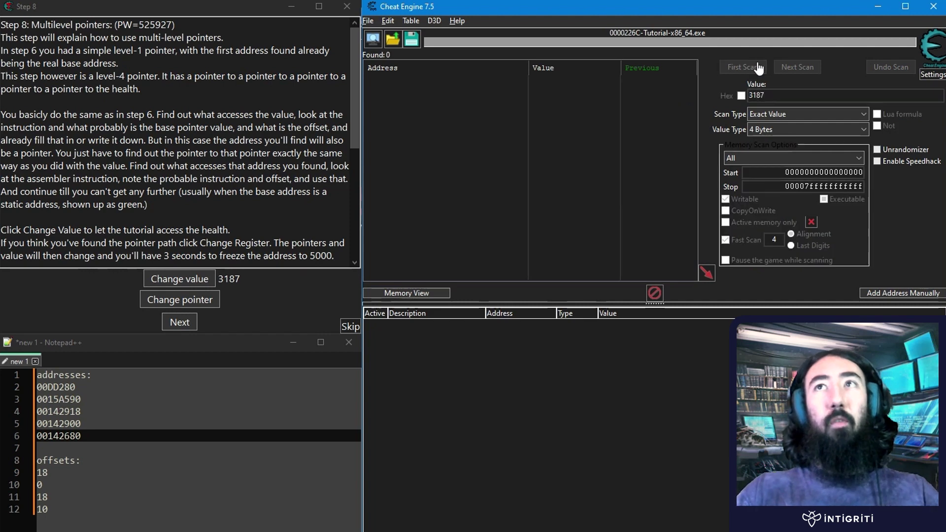
Clear all the noted addresses and offsets from the Notepad++ document, and return to Cheat Engine.
click(170, 502)
key(ctrl+a)
key(BackSpace)
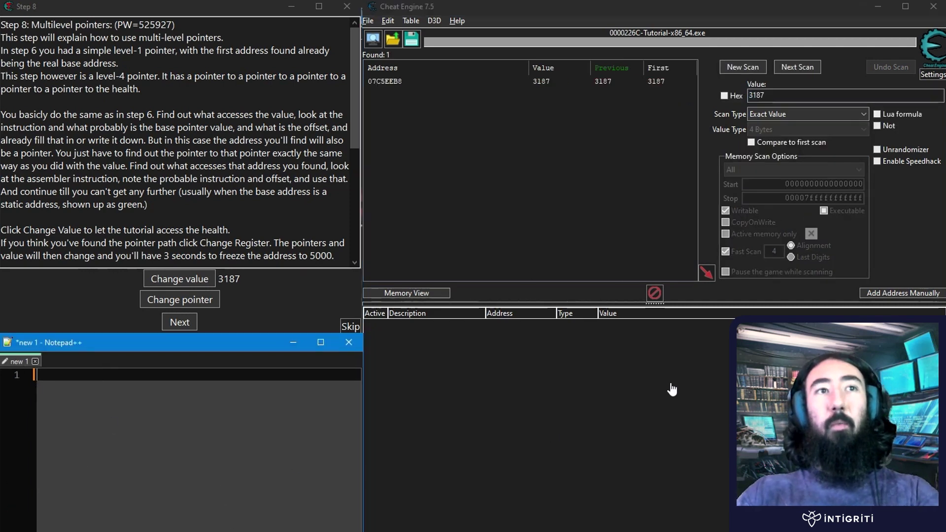
click(710, 372)
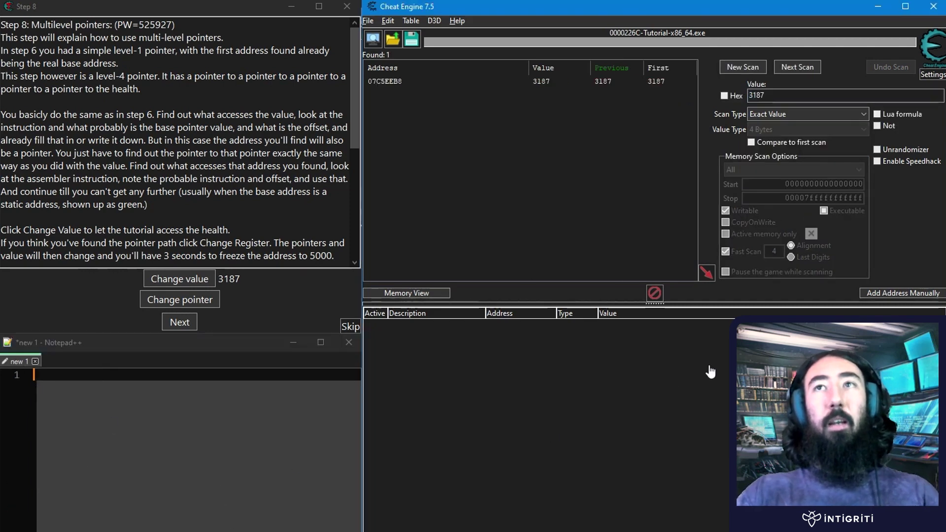
Add the found address to the address list and generate a pointermap for it, saved to the Desktop as 1.
double_click(432, 81)
right_click(479, 325)
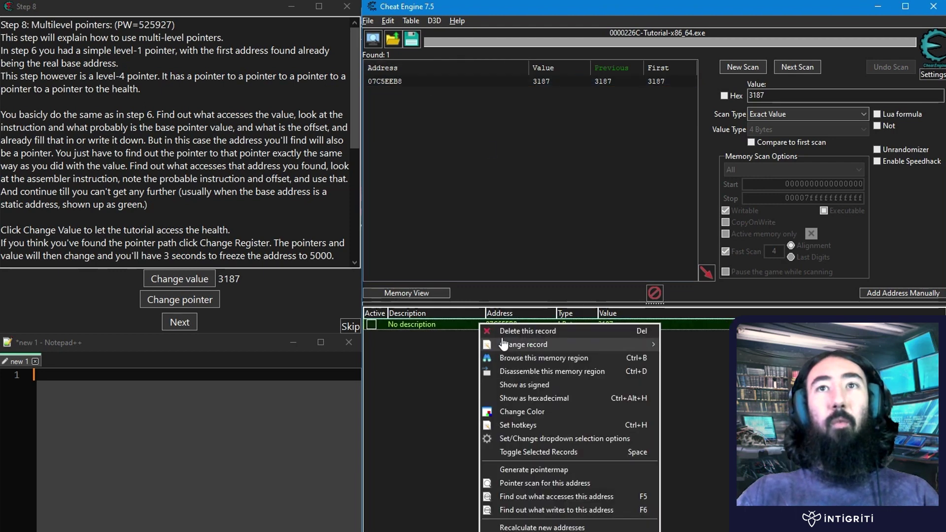
click(530, 469)
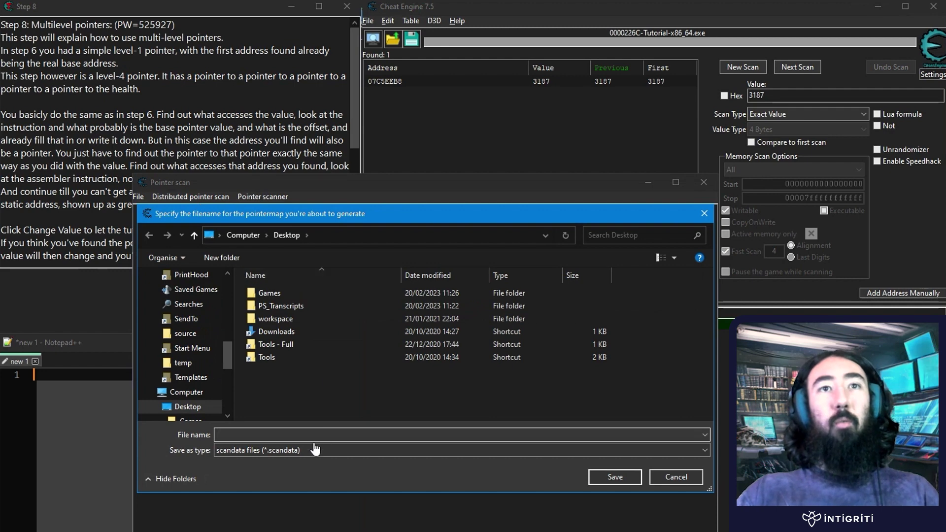
text(1)
click(608, 477)
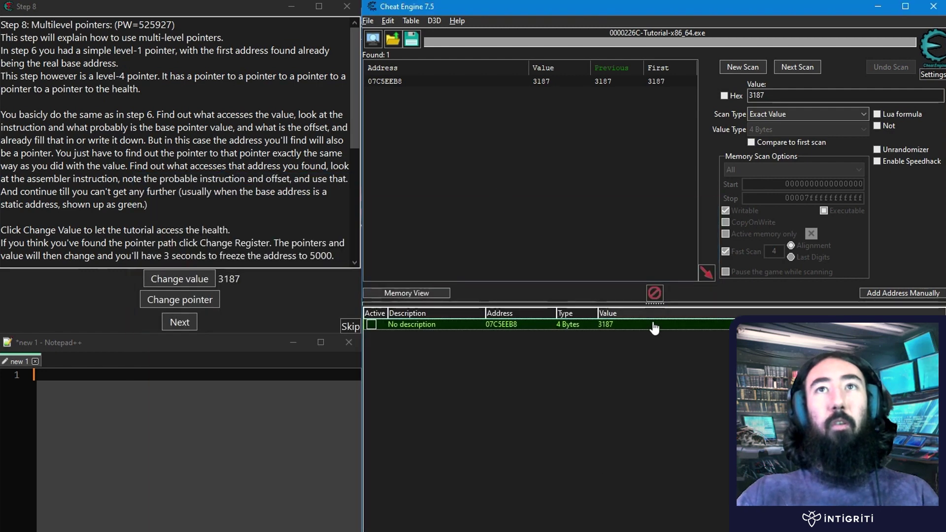
Set the new record's description to "value1".
double_click(425, 329)
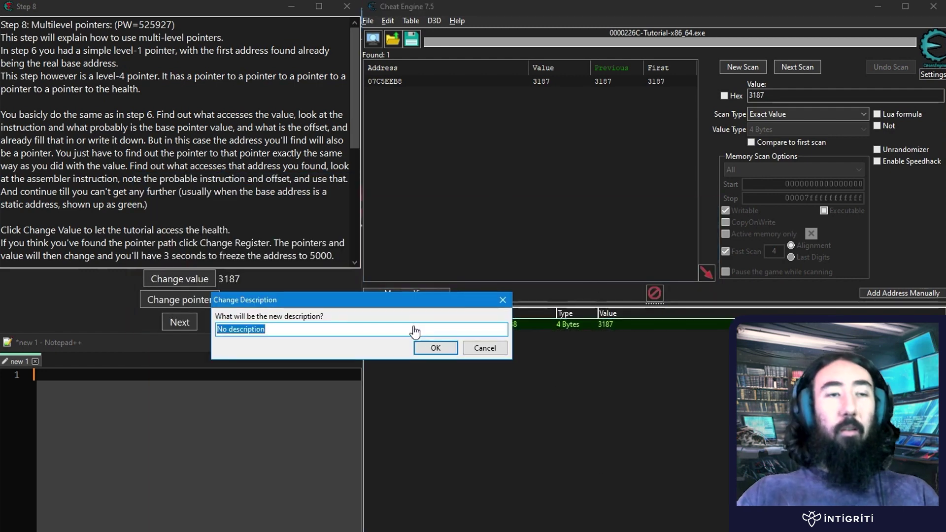
text(value1)
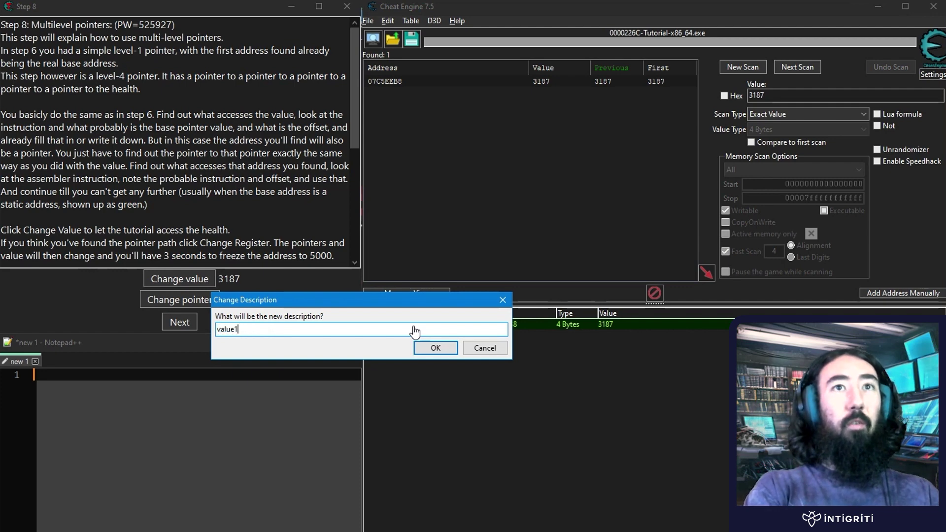
key(Return)
Change the tutorial's pointer and run a new first exact-value scan for 2621.
click(174, 301)
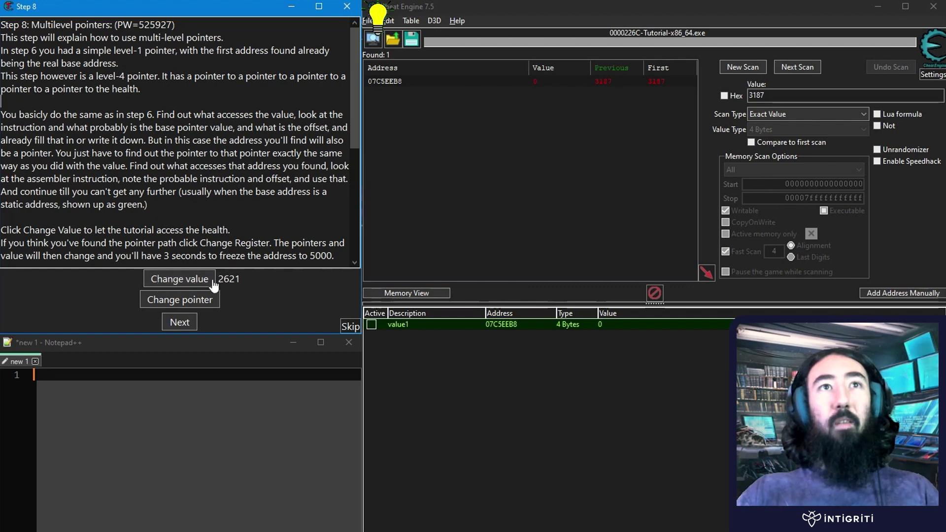
click(717, 102)
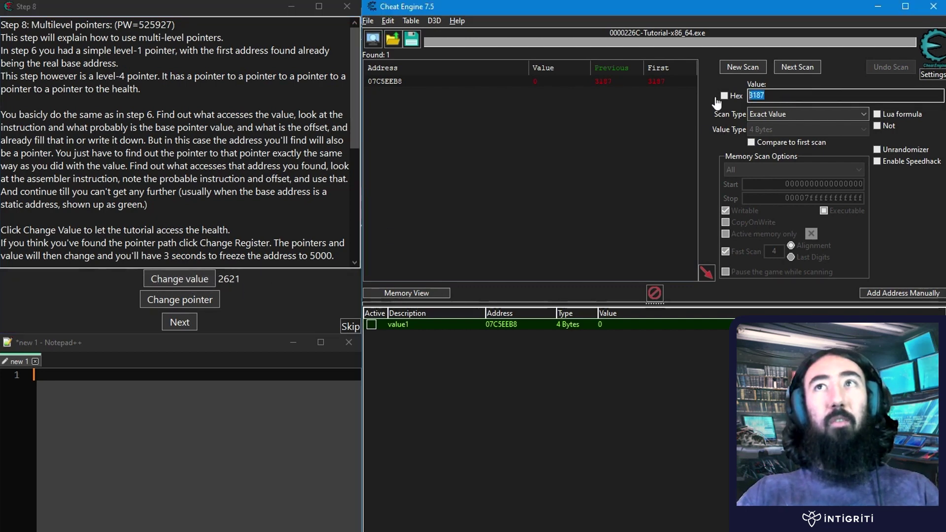
text(26)
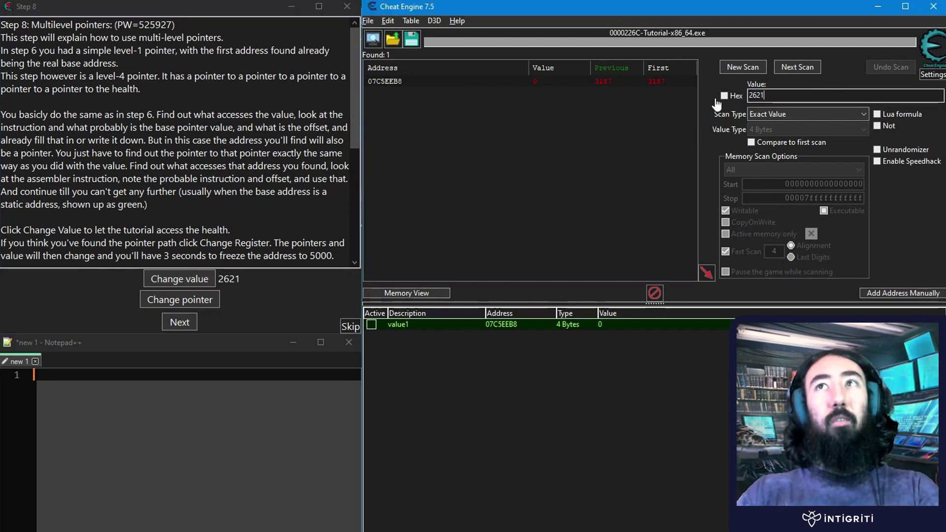
text(21)
click(743, 67)
click(742, 67)
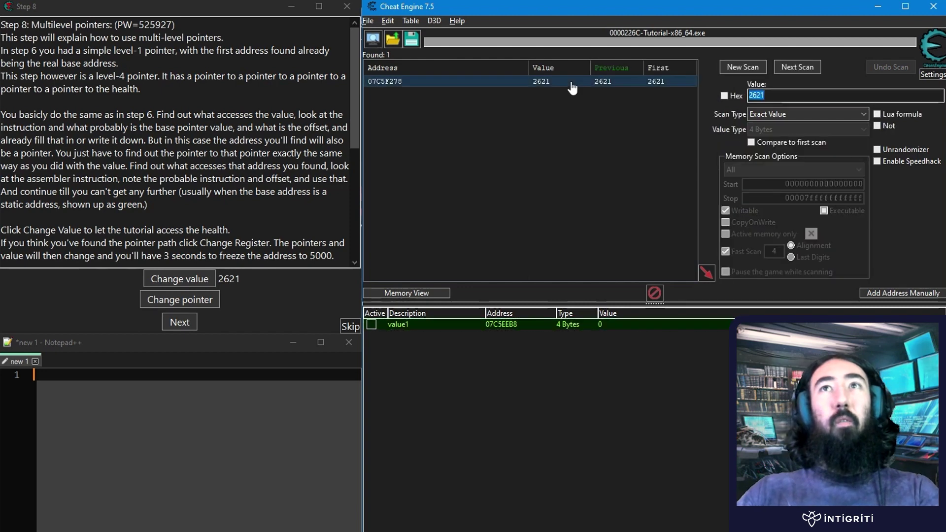
Add the newly found address to the address list with the description "value2".
double_click(572, 82)
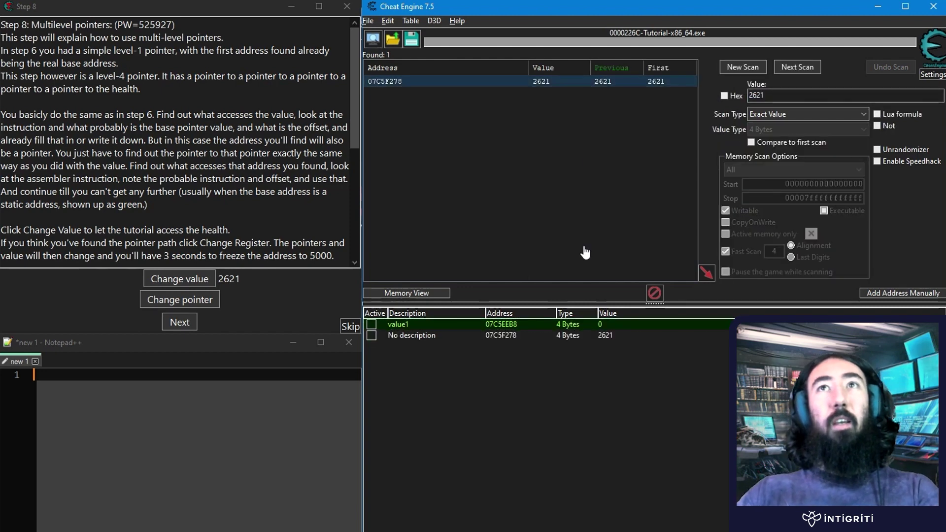
double_click(421, 336)
text(value)
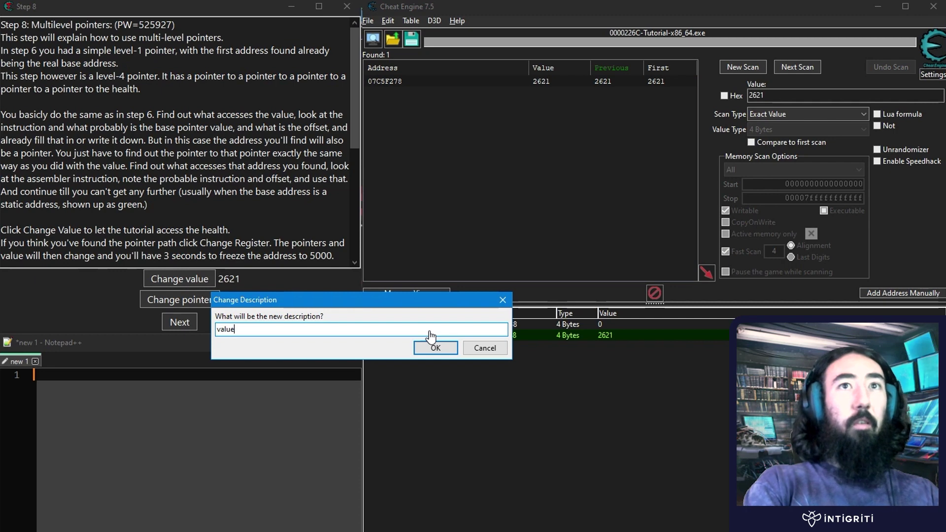
text(2)
key(Return)
Generate a pointermap for the "value2" record and save it to the Desktop as 2.
right_click(490, 338)
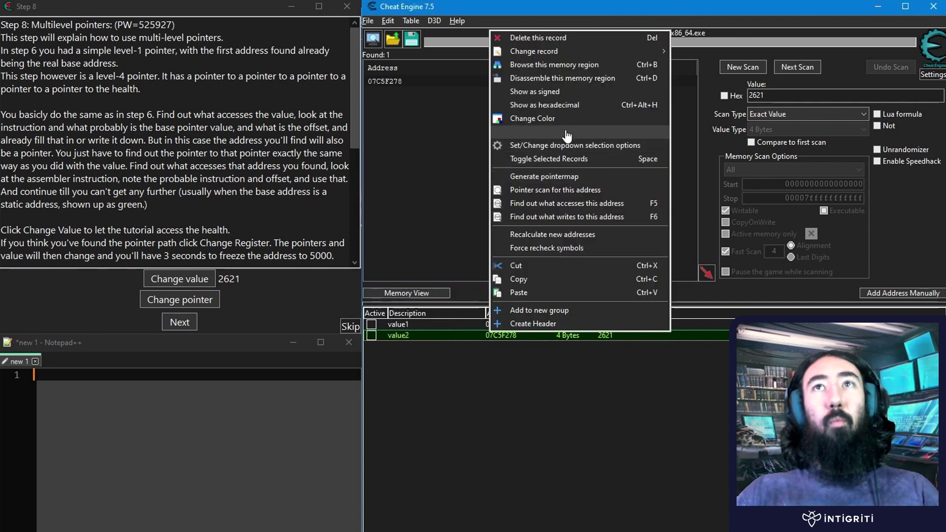
click(561, 182)
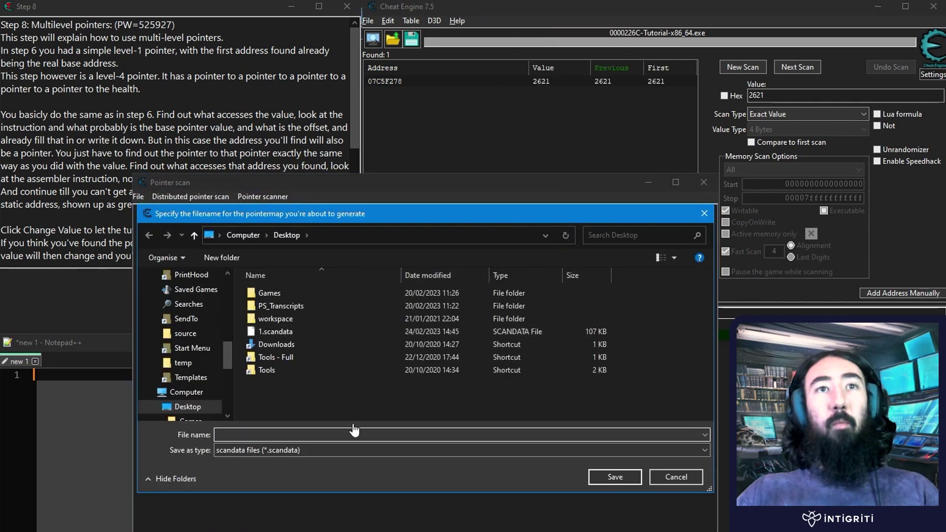
text(2)
click(613, 477)
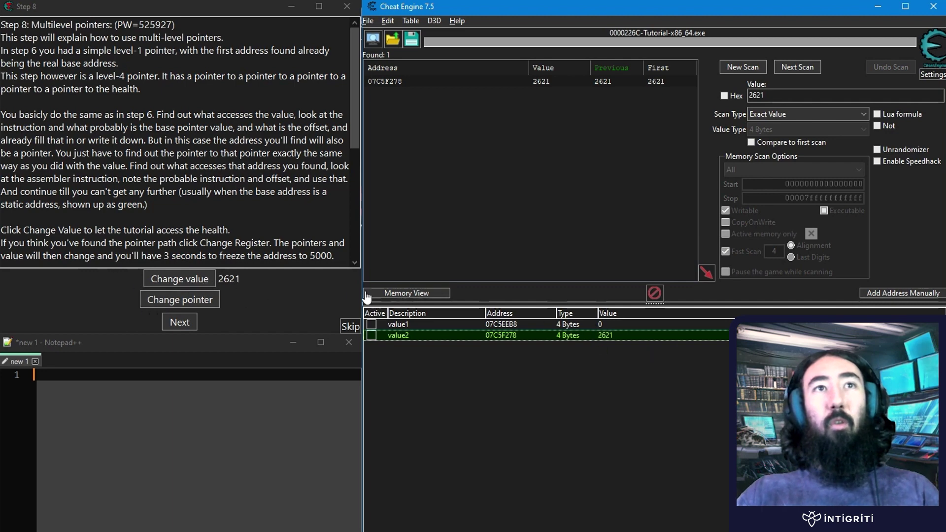
Set up a pointer scan for the "value2" address and enable comparing results with other saved pointermaps.
right_click(493, 340)
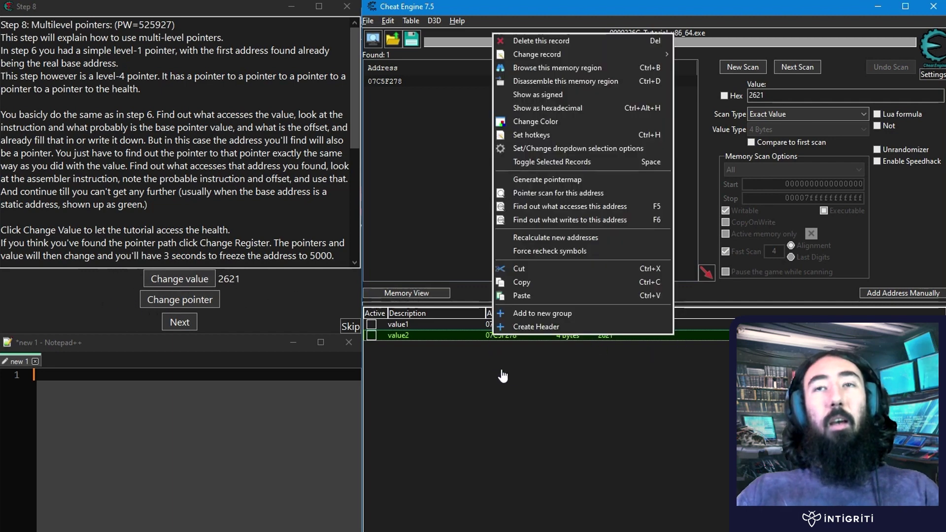
click(575, 193)
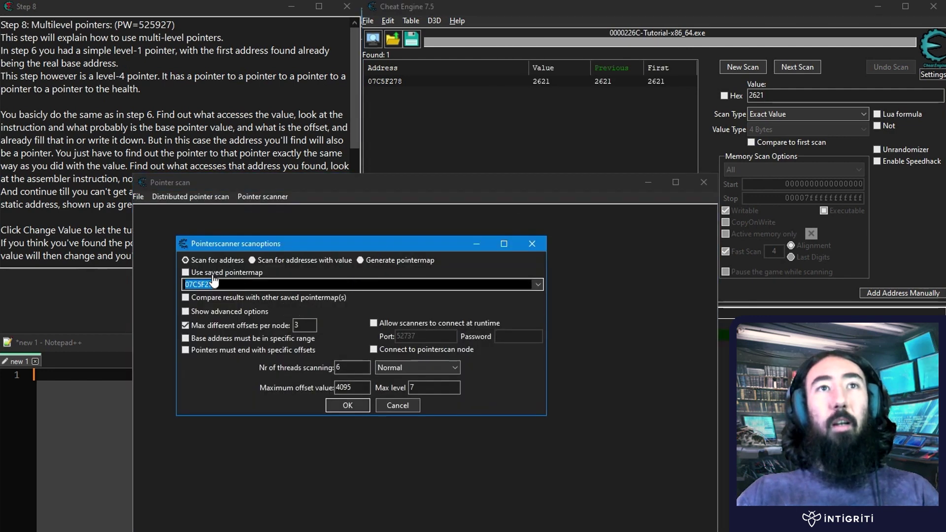
click(185, 274)
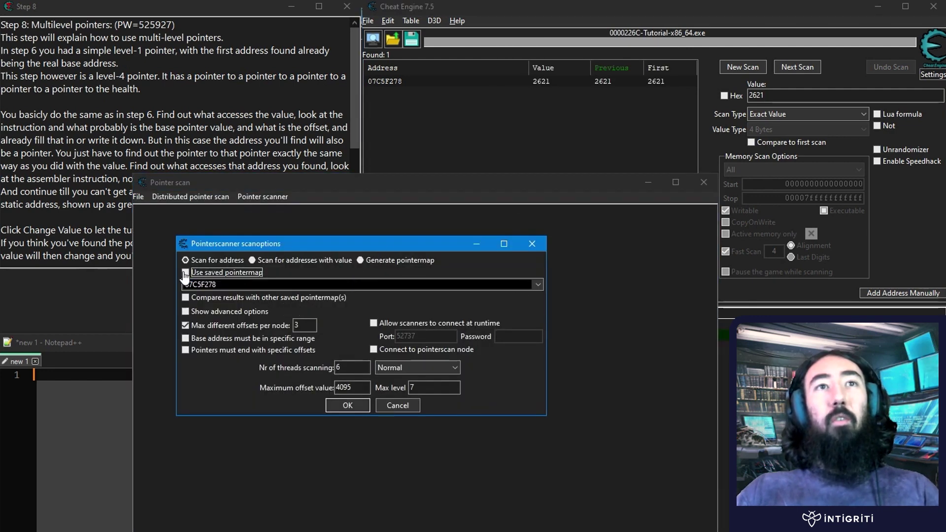
click(719, 521)
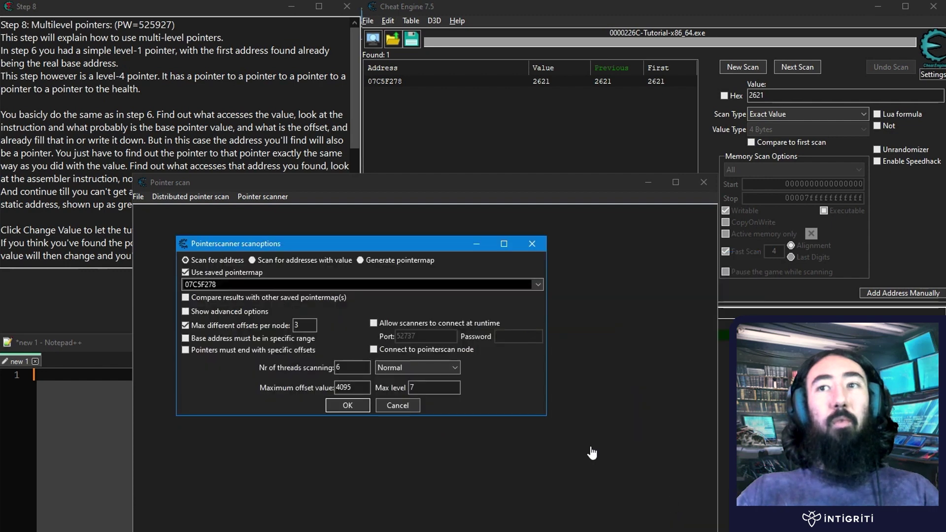
click(299, 297)
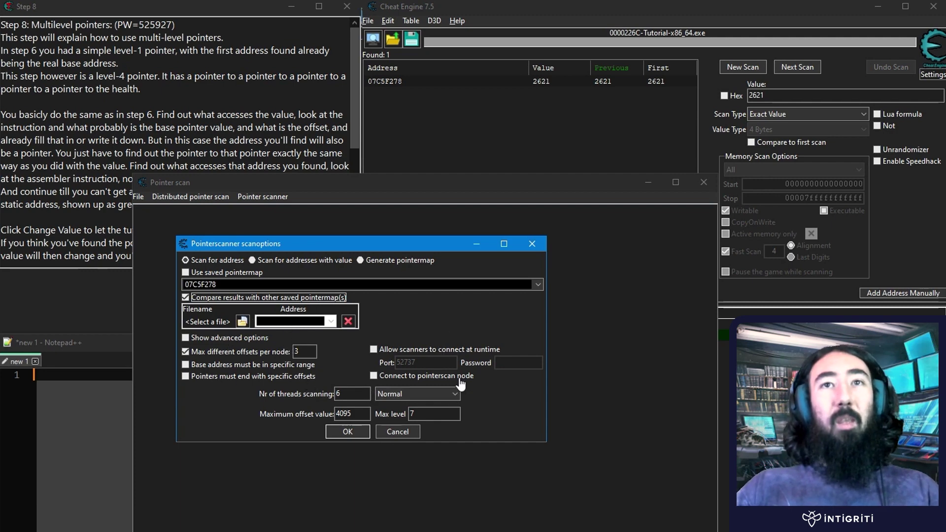
Choose 1.scandata as the comparison pointermap and assign it the address 07C5EEB8.
double_click(417, 414)
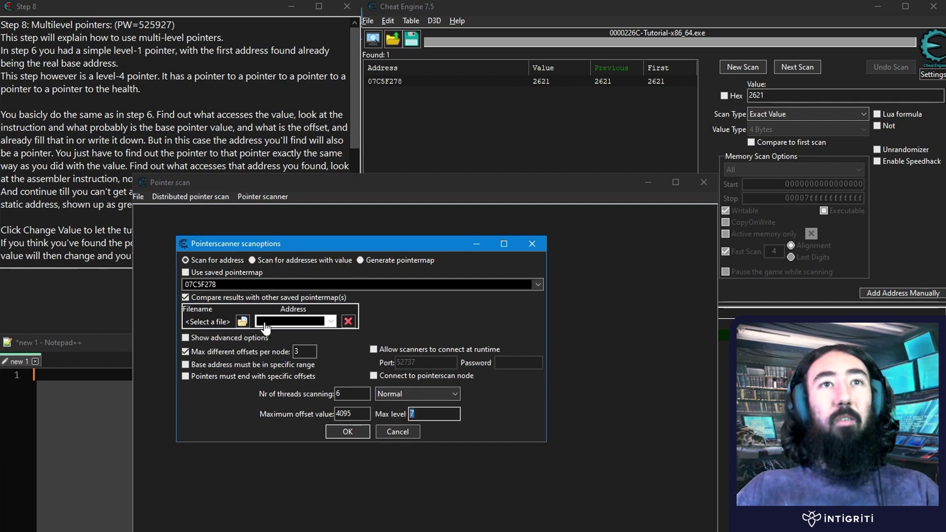
click(242, 322)
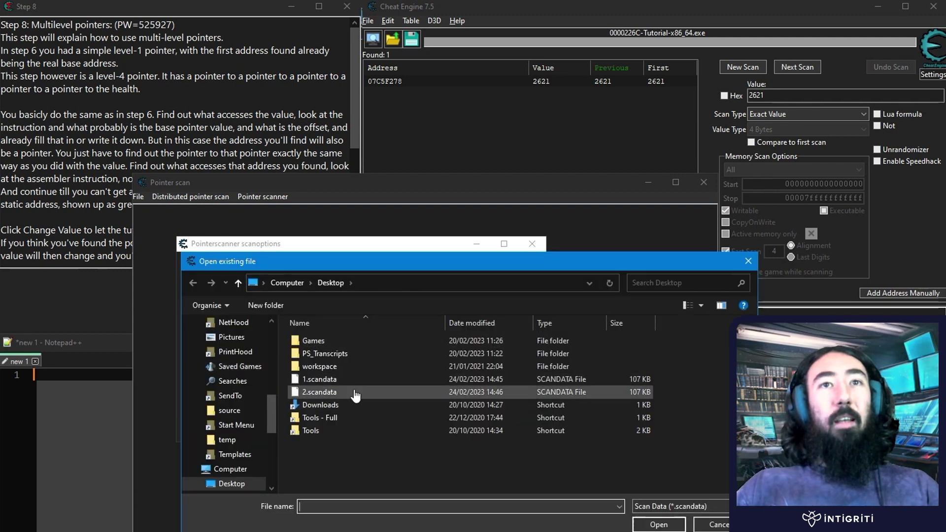
double_click(313, 379)
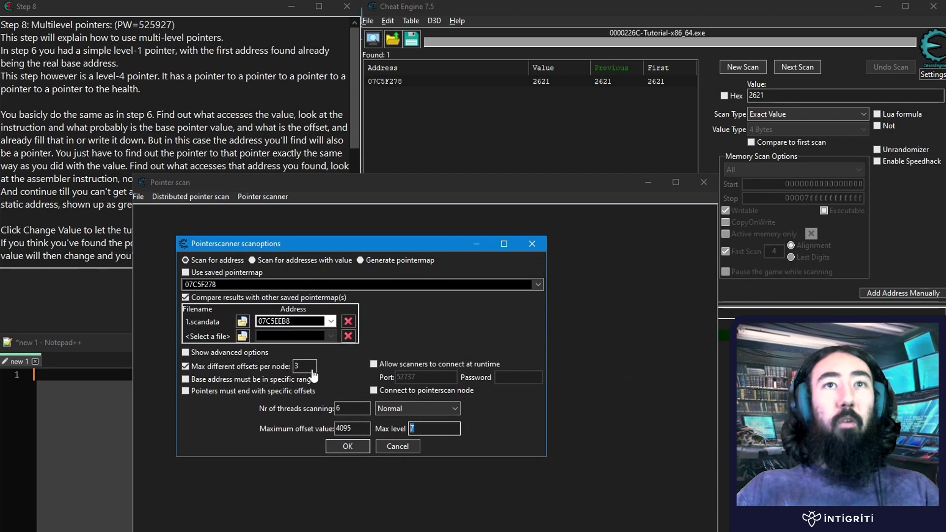
click(330, 321)
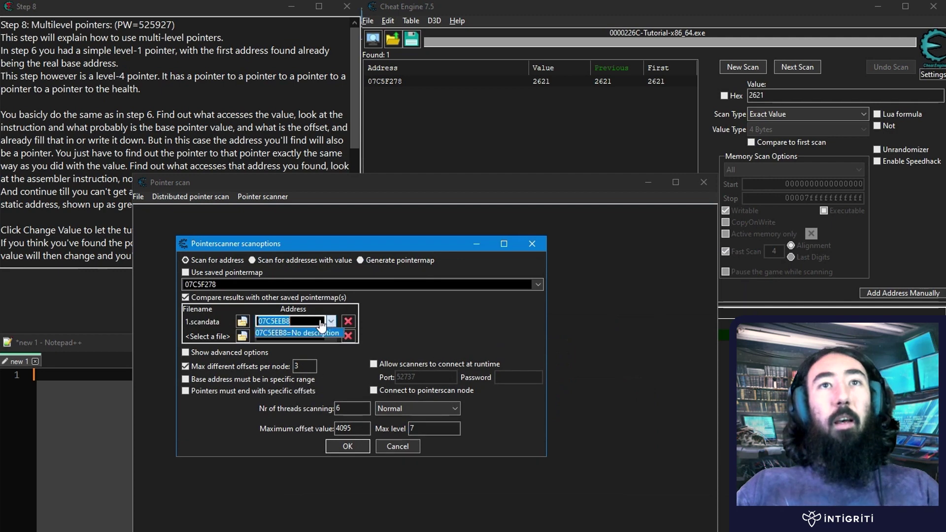
click(269, 334)
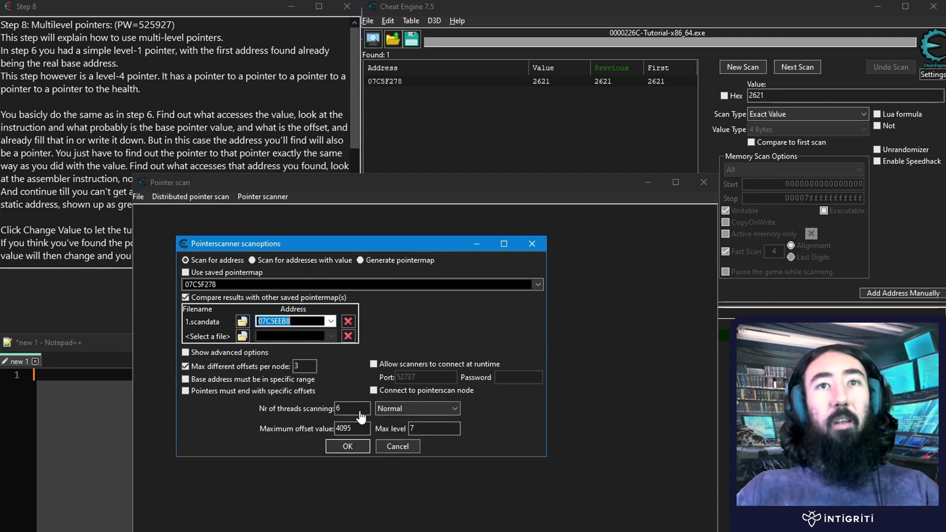
Start the pointer scan and store its output on the Desktop as "results".
click(348, 446)
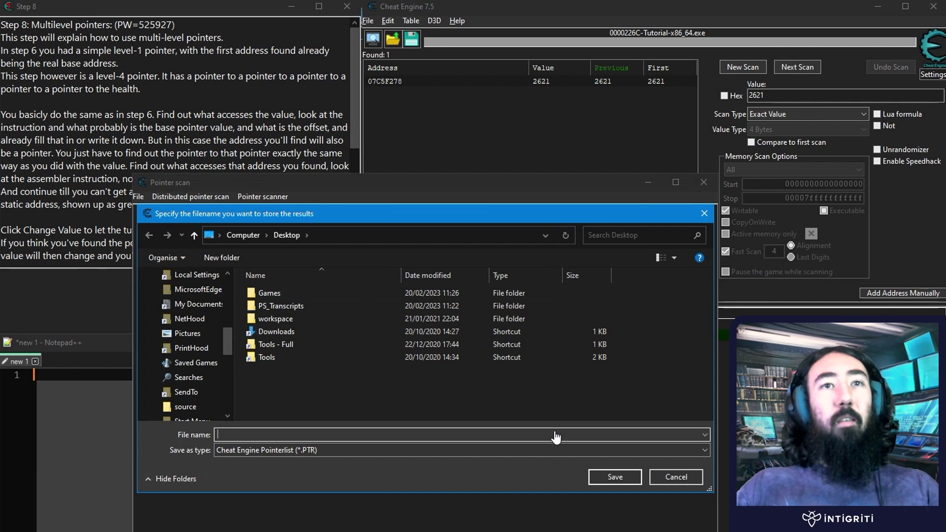
text(result)
key(Return)
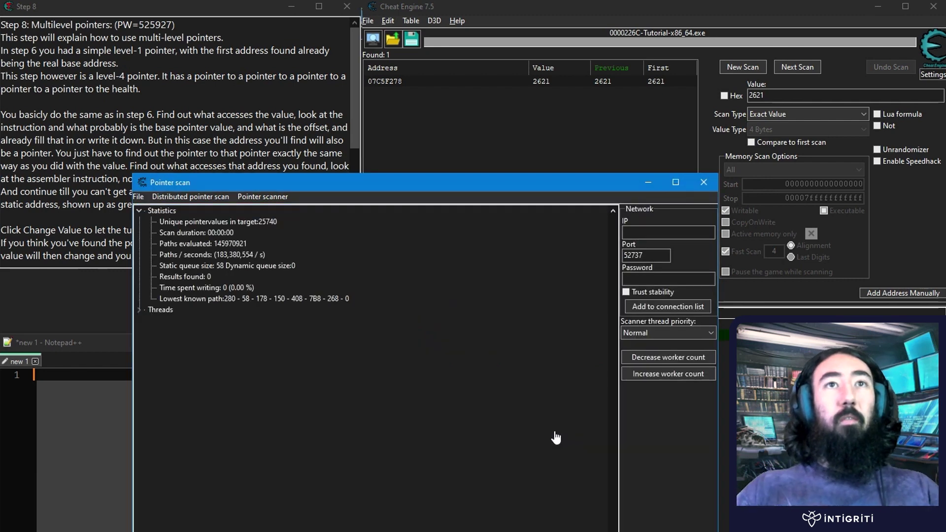
Change the tutorial's value and check which of the scanned pointer paths still follow it.
drag(488, 184, 503, 135)
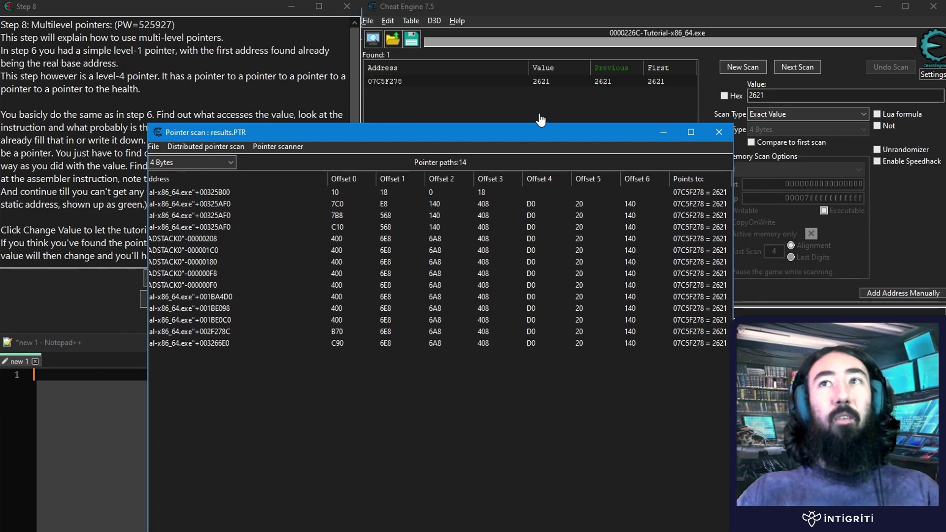
drag(524, 137, 585, 116)
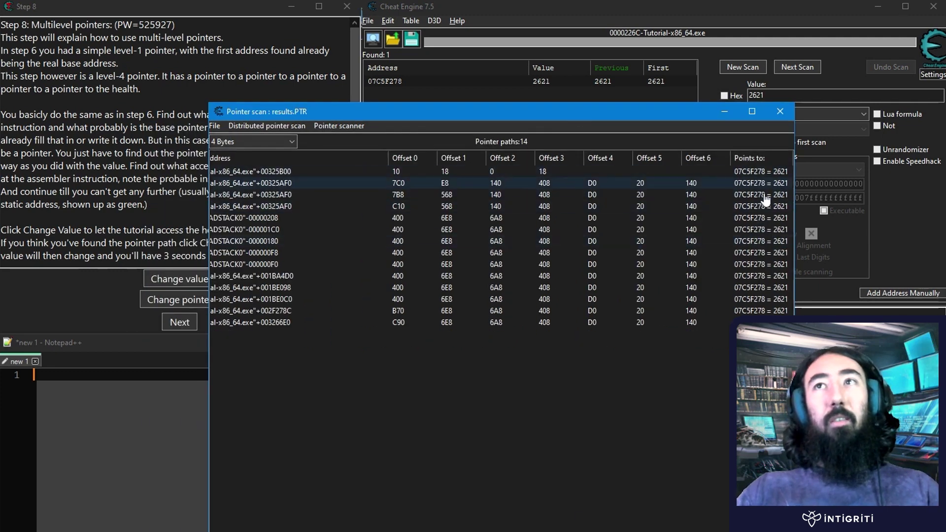
click(177, 281)
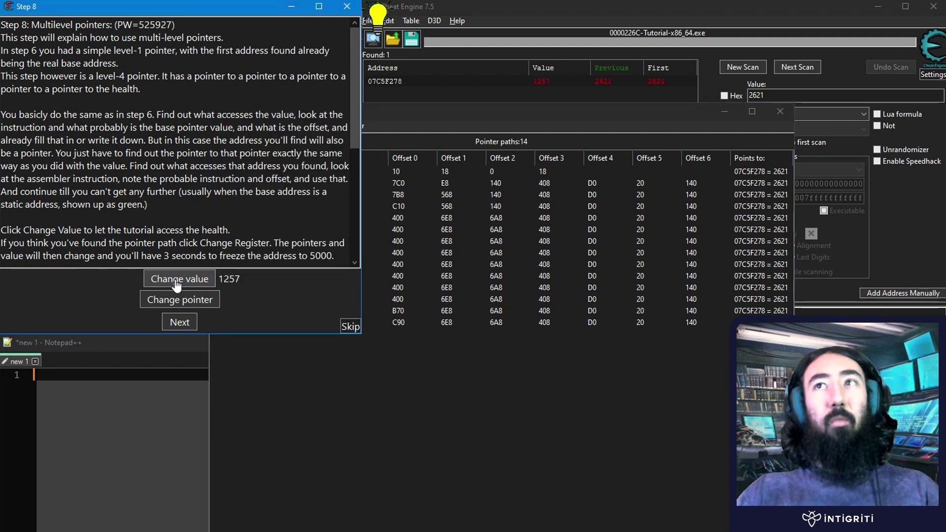
drag(542, 111, 438, 132)
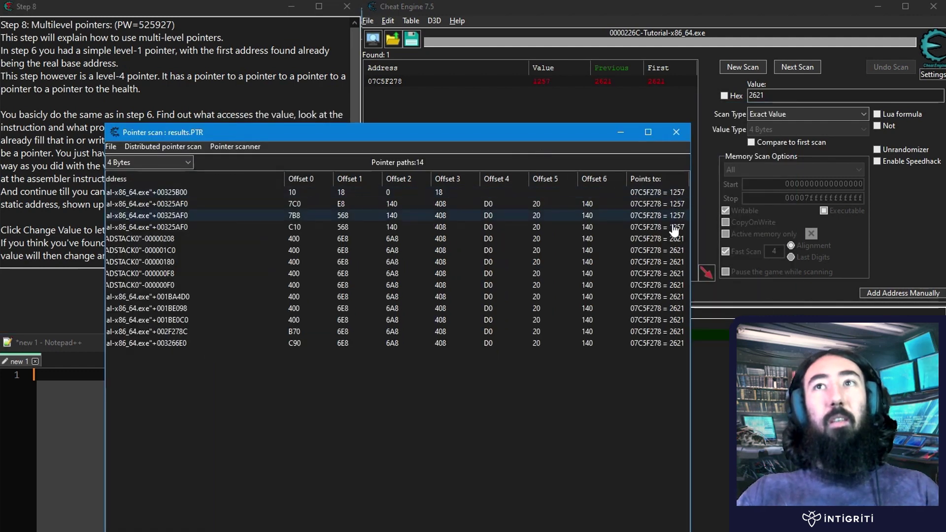
click(153, 193)
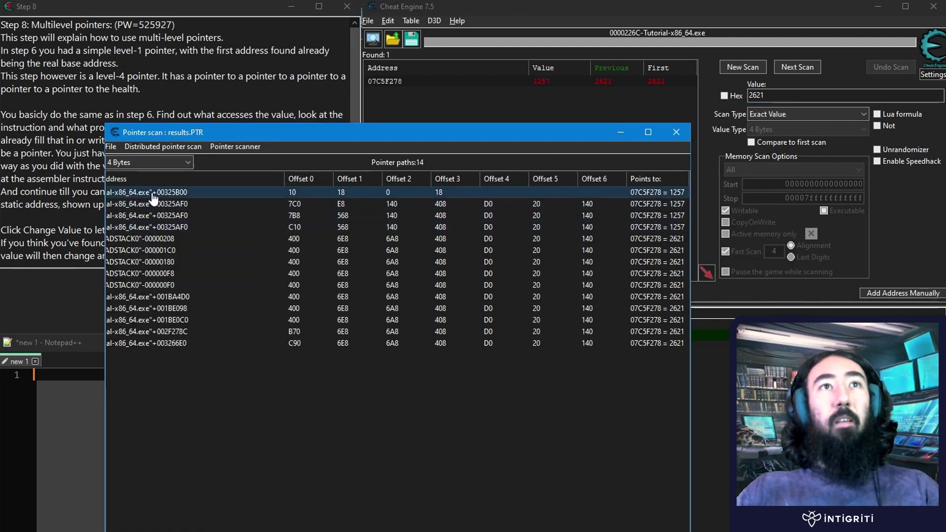
click(237, 204)
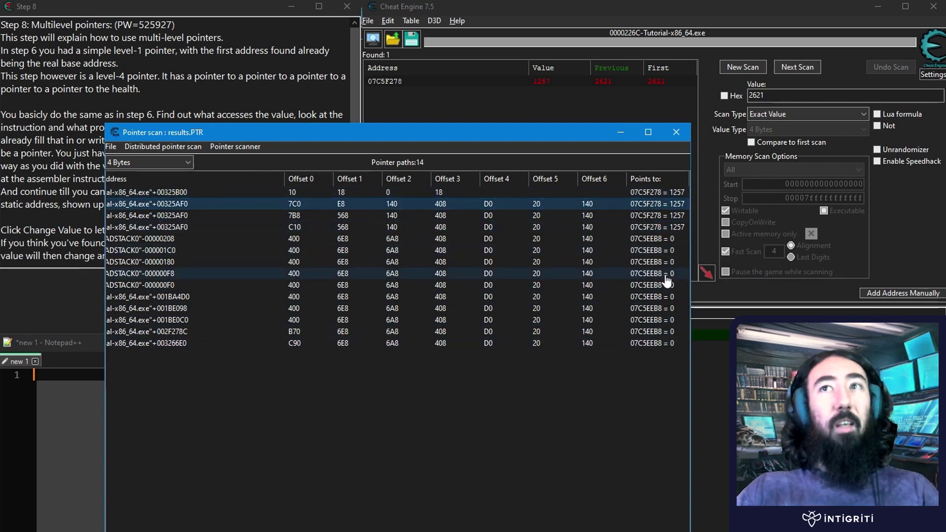
drag(493, 132, 606, 139)
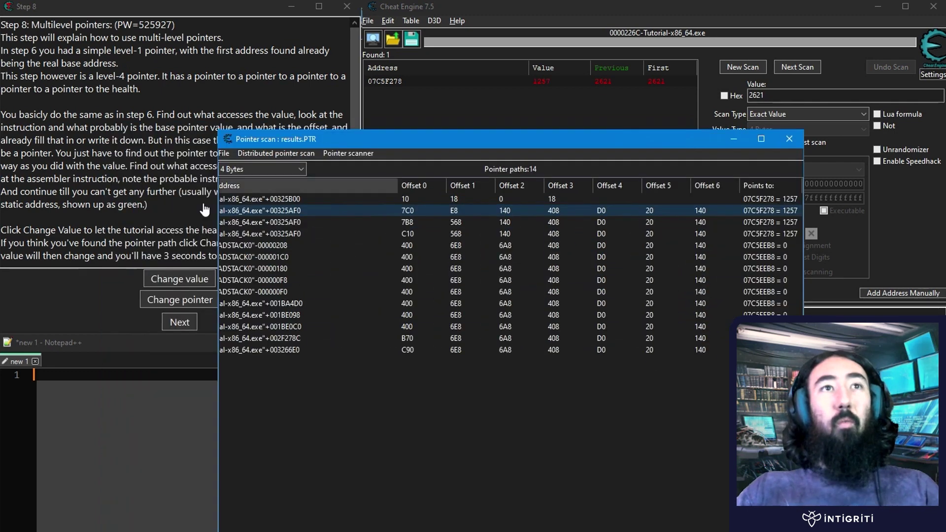
Change the tutorial's value once more, then leave the pointer scan results and freeze both pointerscan result entries.
click(172, 279)
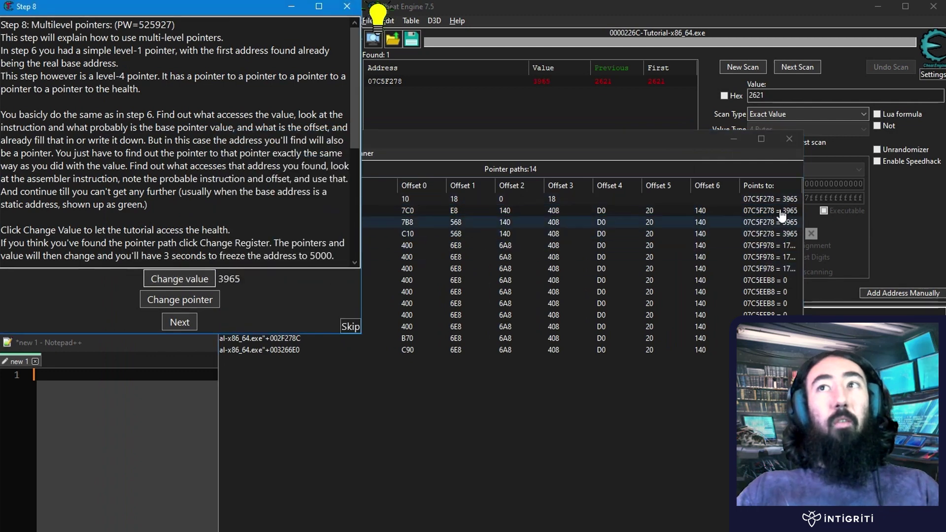
click(788, 140)
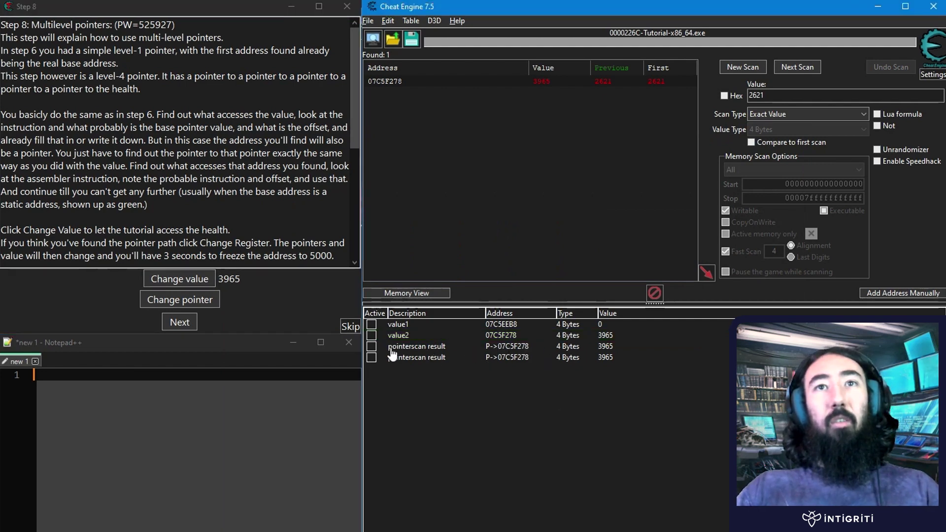
click(373, 347)
click(371, 358)
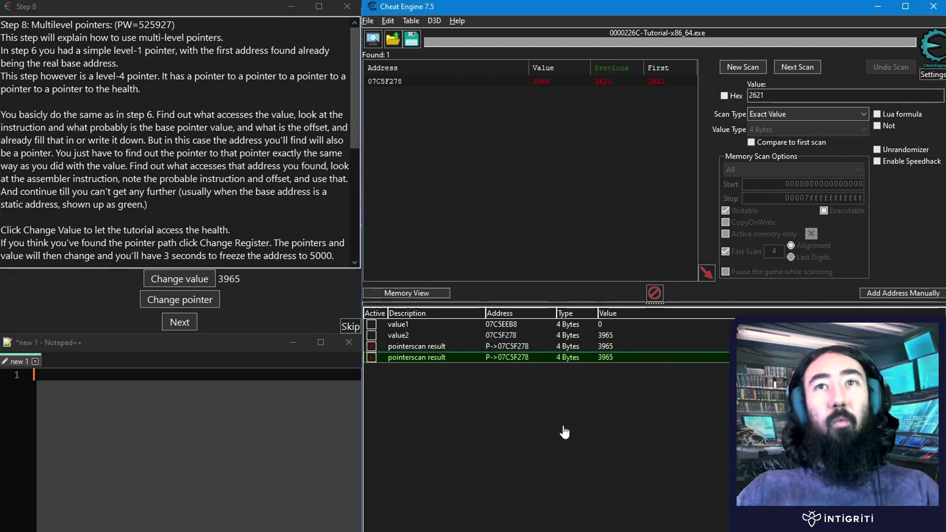
Delete the value1 and value2 entries from the address list.
click(373, 336)
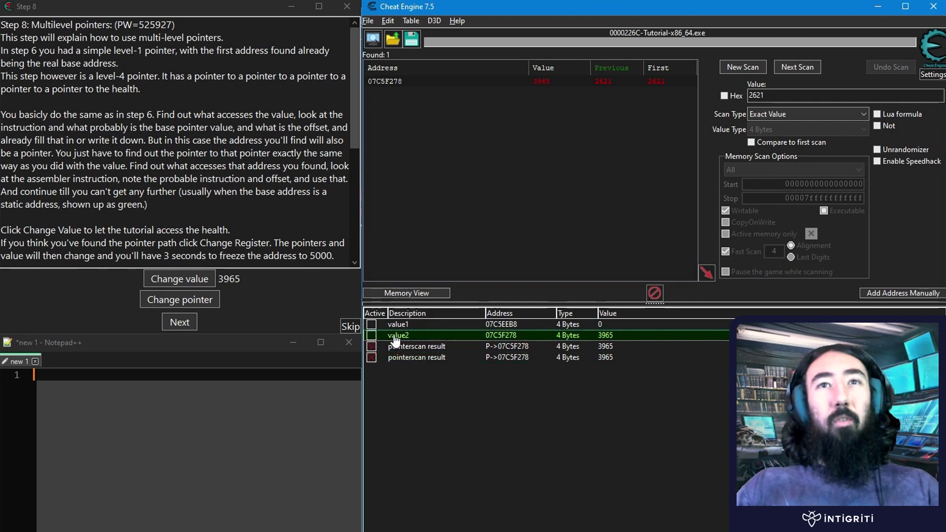
shift+click(397, 325)
right_click(399, 326)
click(439, 336)
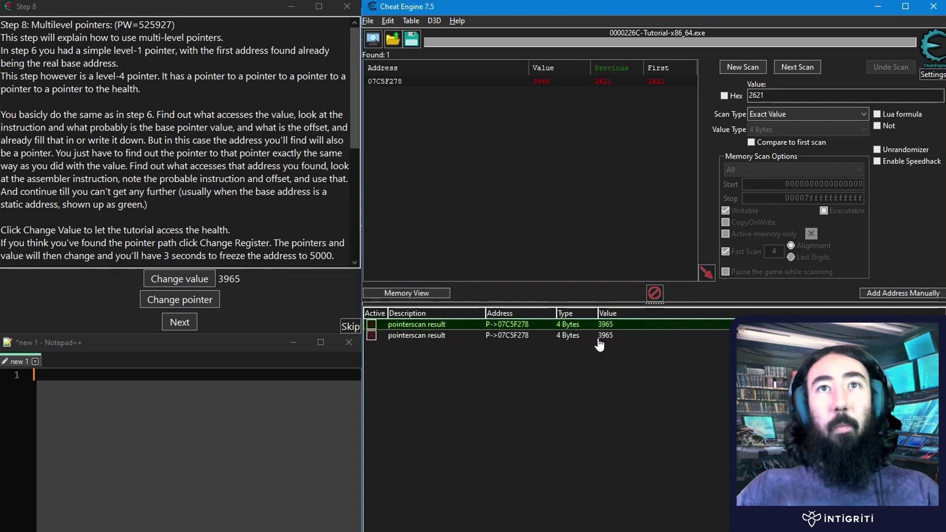
Set the first pointerscan result's value to 5000 and change the tutorial's pointer.
double_click(602, 328)
text(500)
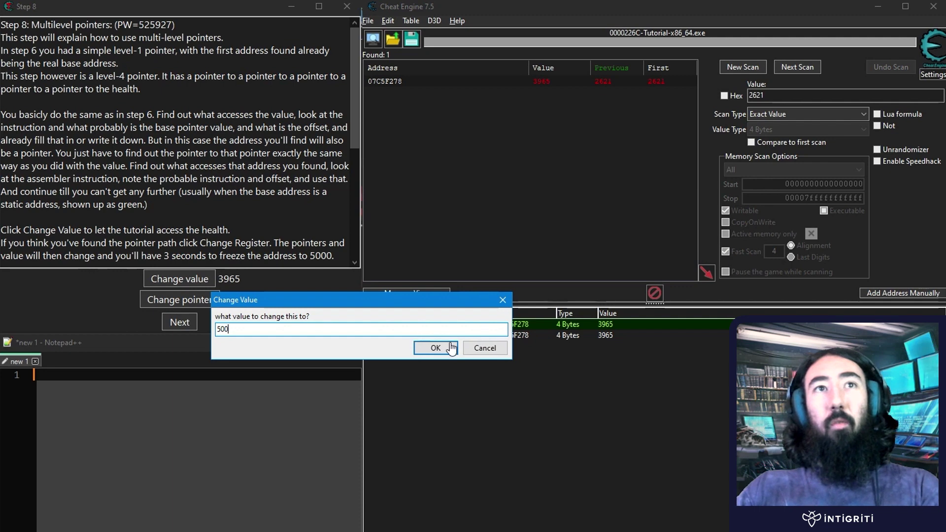
text(0)
click(434, 347)
click(179, 299)
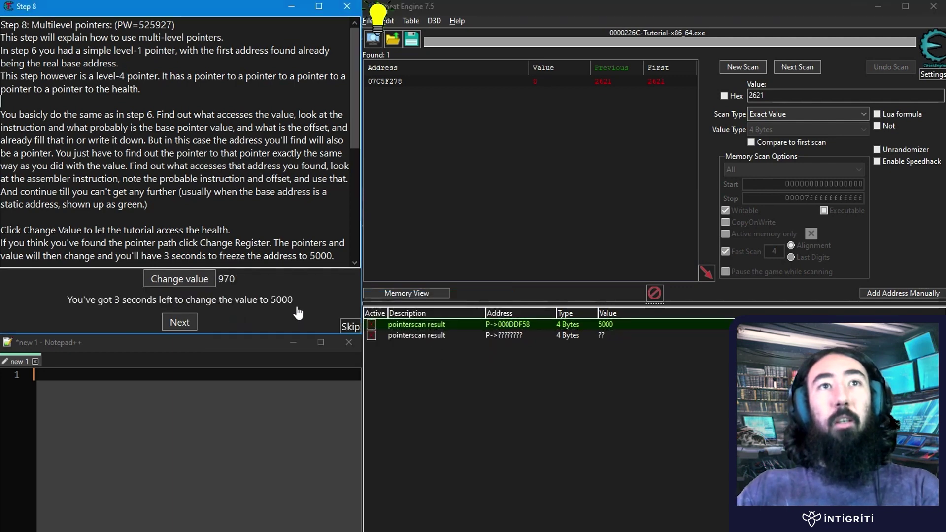
Unfreeze both pointerscan results and change the tutorial's value several times to check which entry follows it.
click(647, 369)
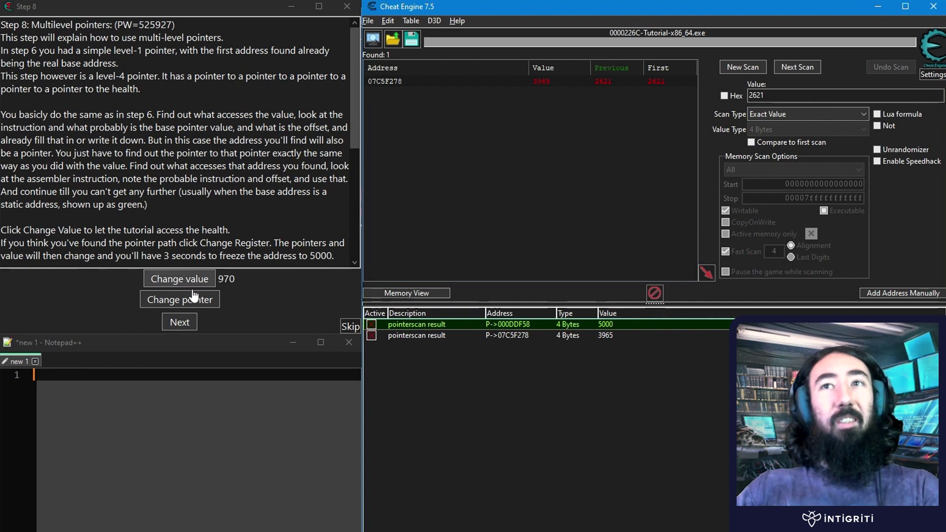
click(374, 335)
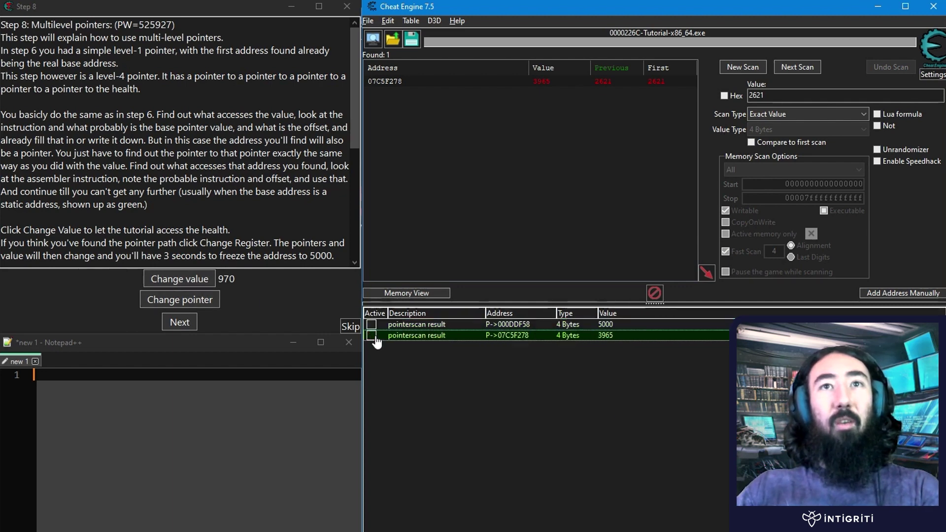
click(192, 285)
click(194, 285)
click(193, 285)
click(194, 285)
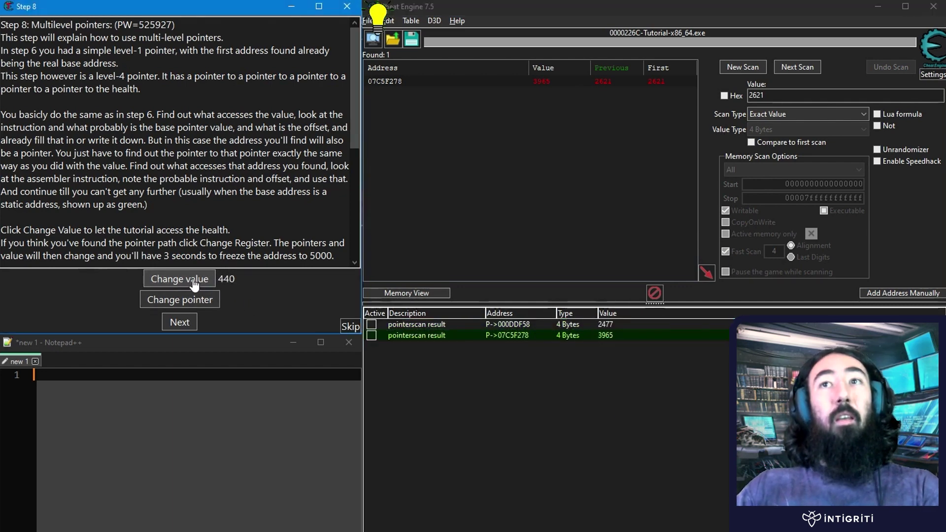
click(532, 325)
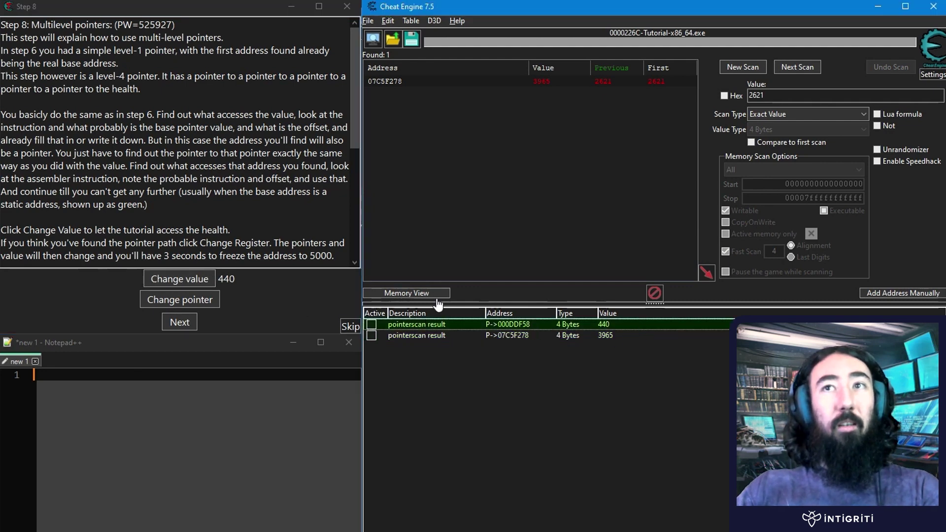
Change the tutorial's pointer twice and its value repeatedly, comparing the address and value of both pointerscan results.
click(206, 300)
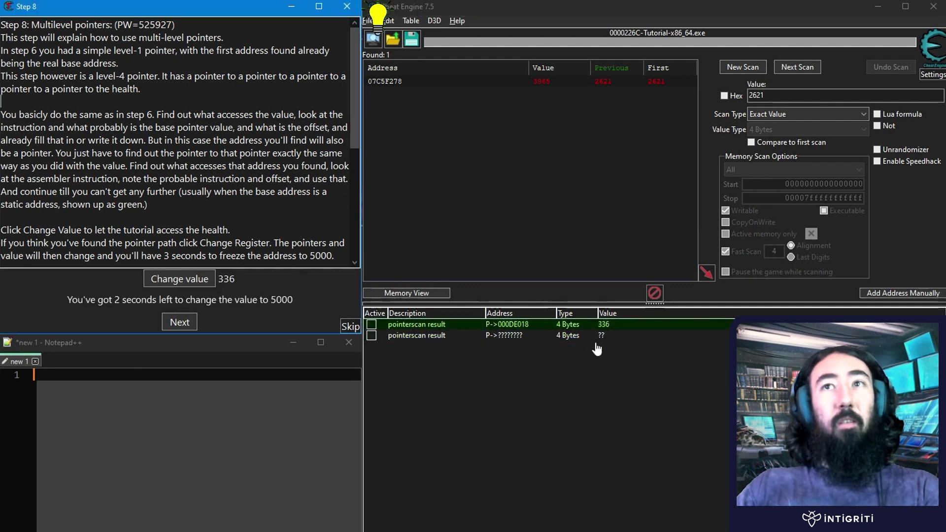
click(192, 285)
click(193, 286)
click(192, 286)
click(205, 300)
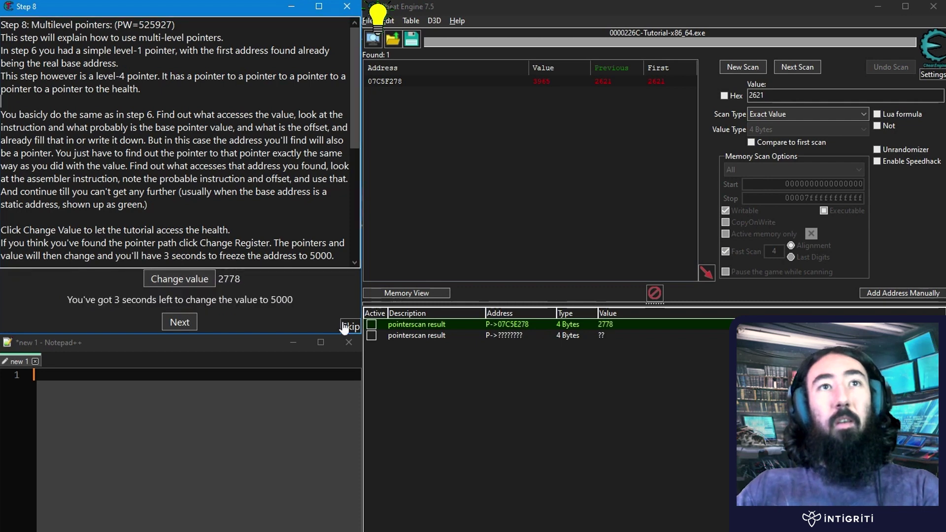
click(185, 286)
click(185, 285)
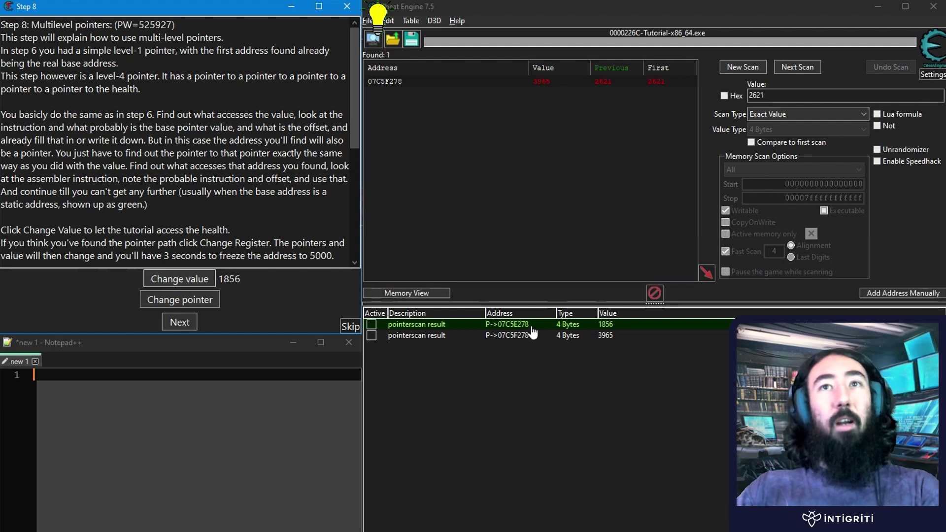
click(508, 327)
click(485, 336)
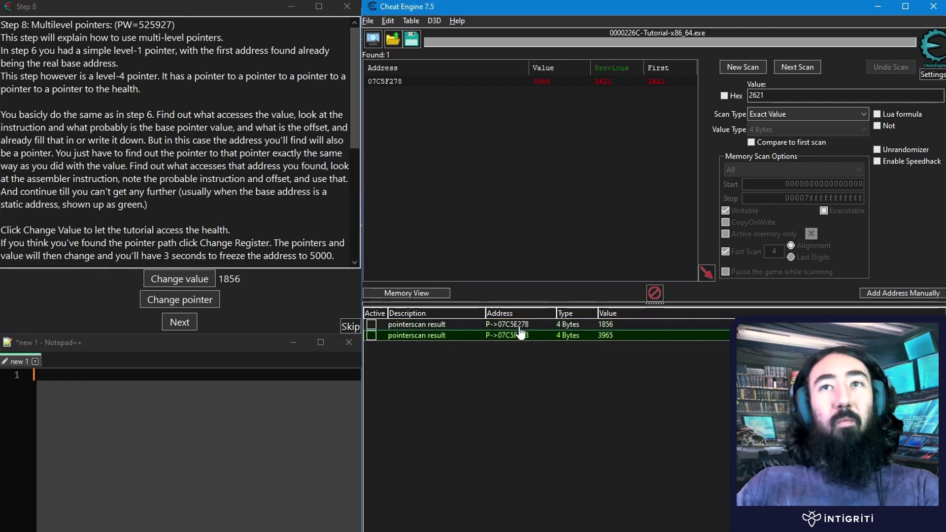
click(604, 326)
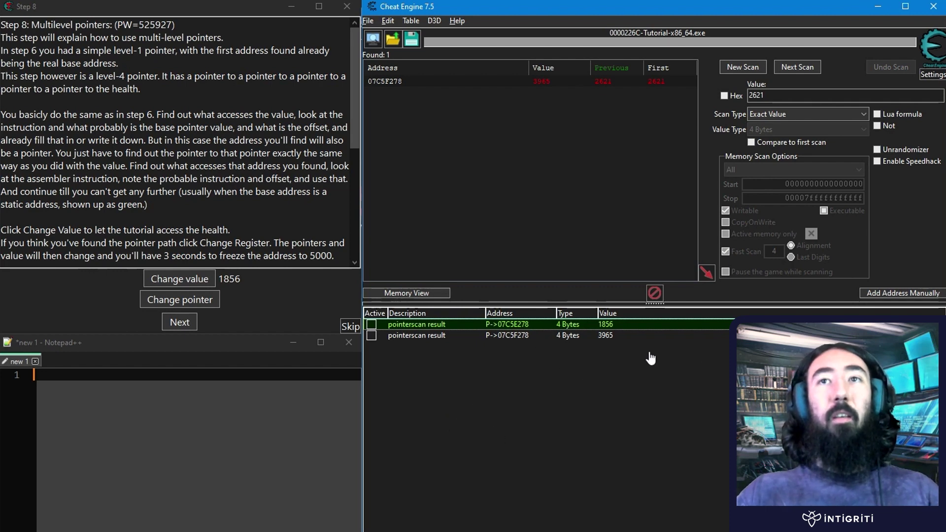
click(530, 337)
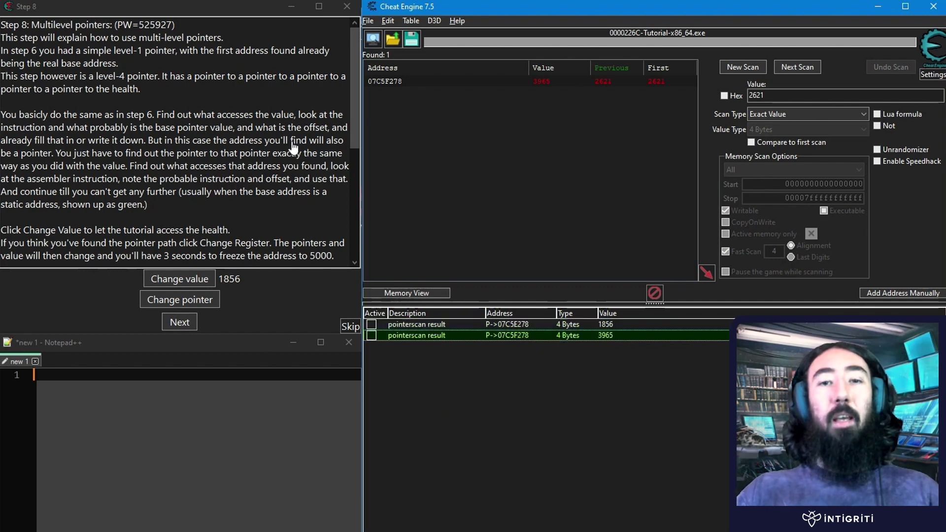